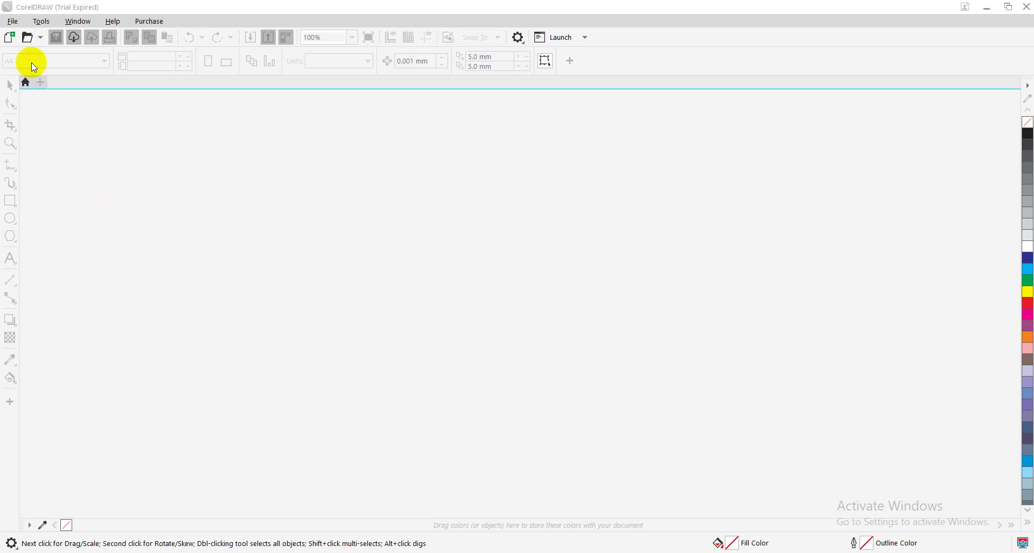
Open the File menu to begin a new document
left_click(12, 23)
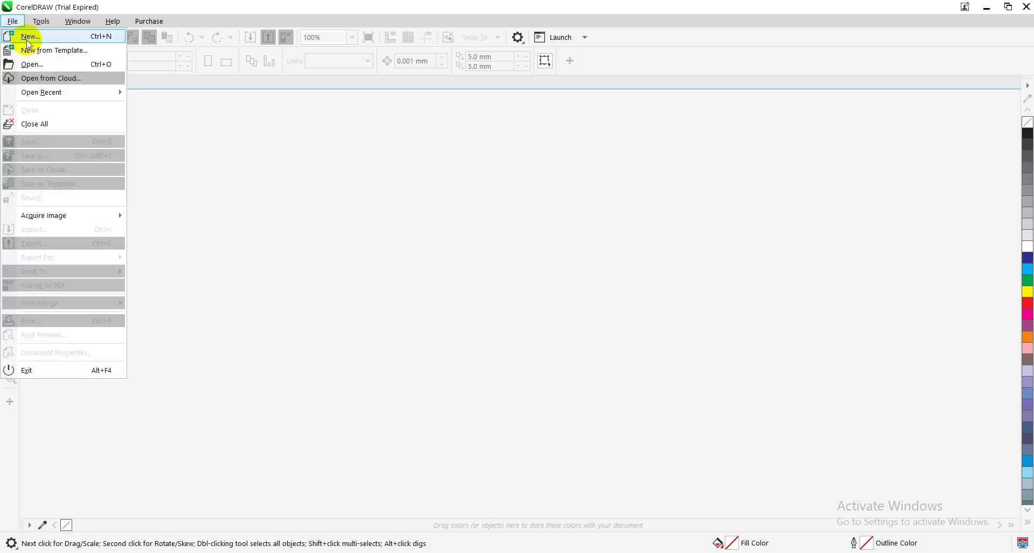
Create a new document in inches and turn its page to landscape at 11.693 × 8.268 in
left_click(27, 38)
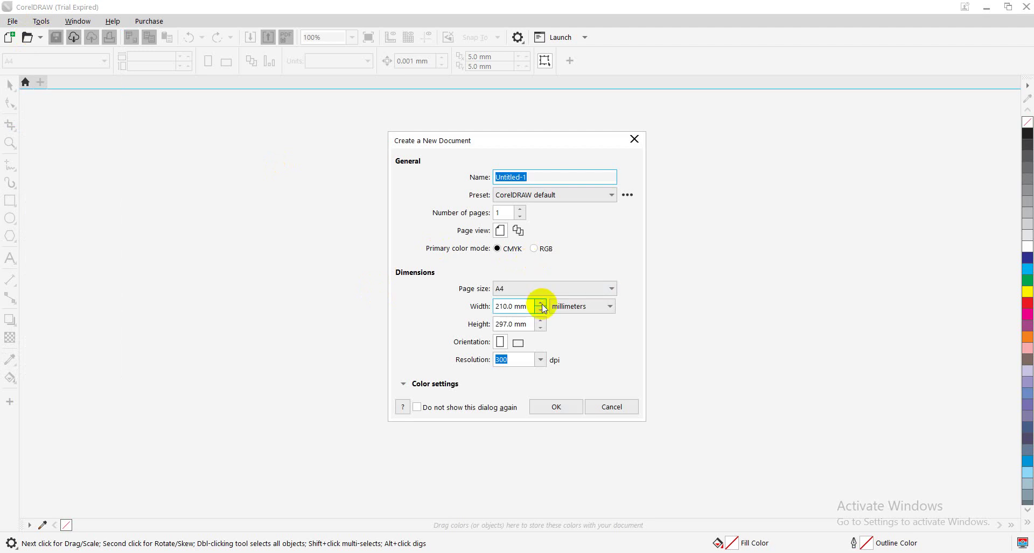
left_click(575, 312)
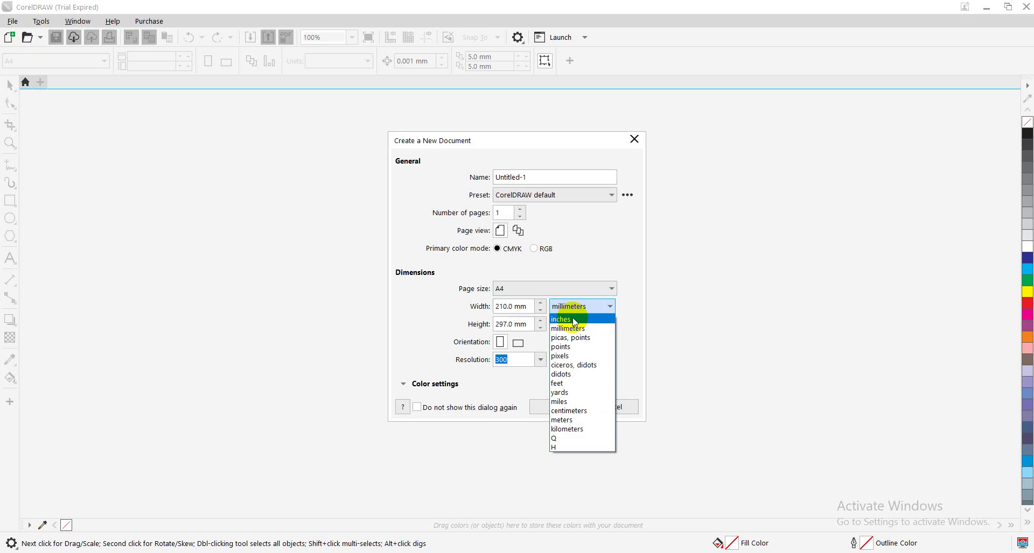
left_click(572, 319)
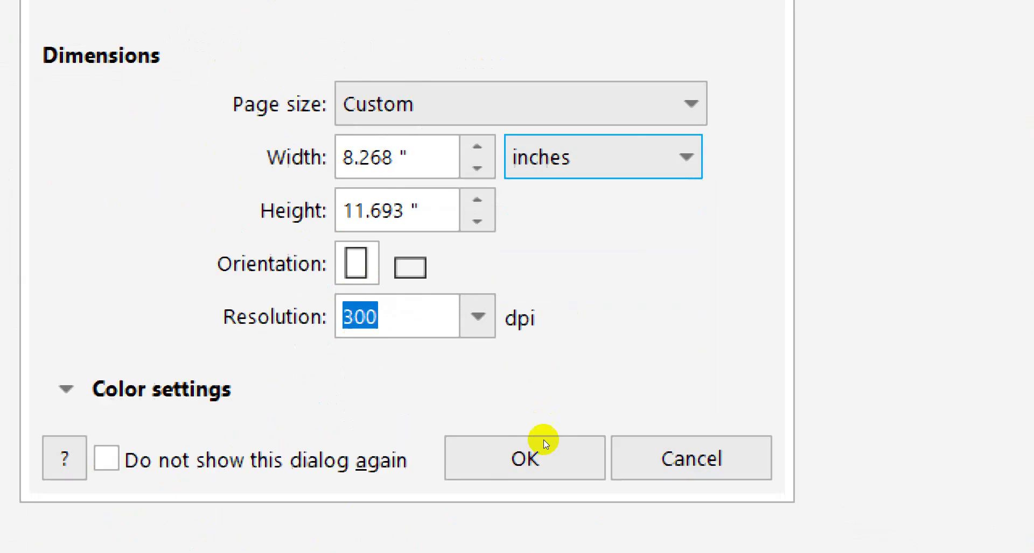
left_click(554, 411)
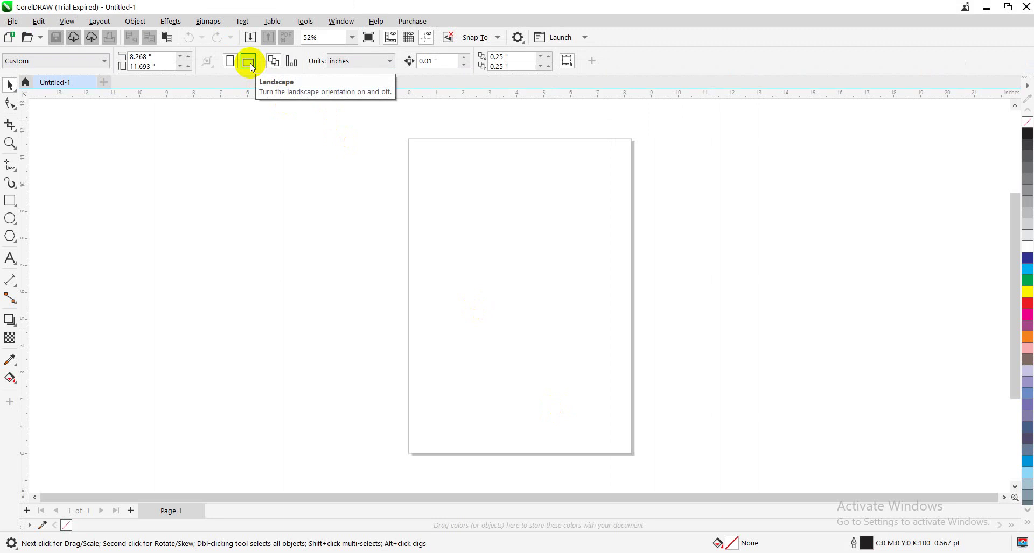
left_click(250, 63)
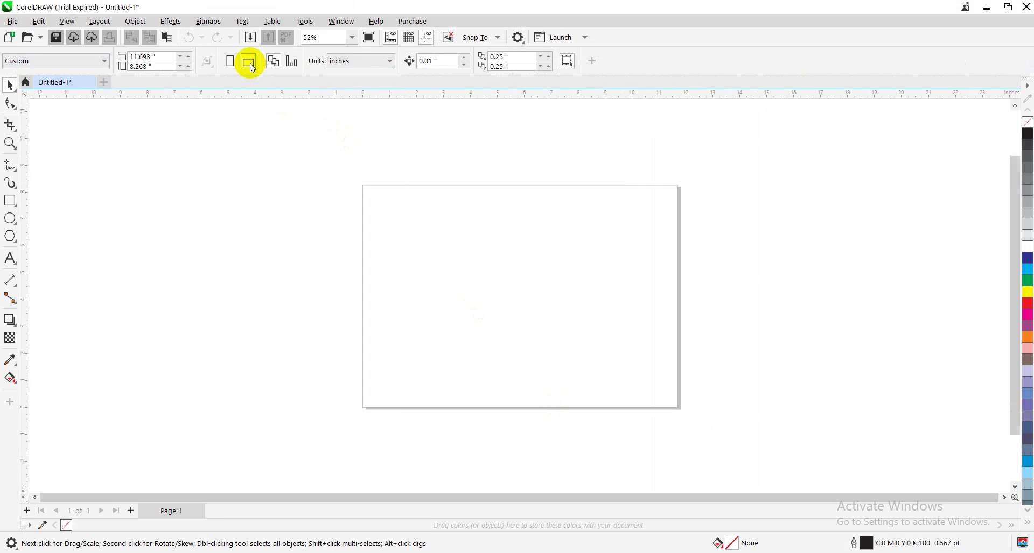
left_click(11, 201)
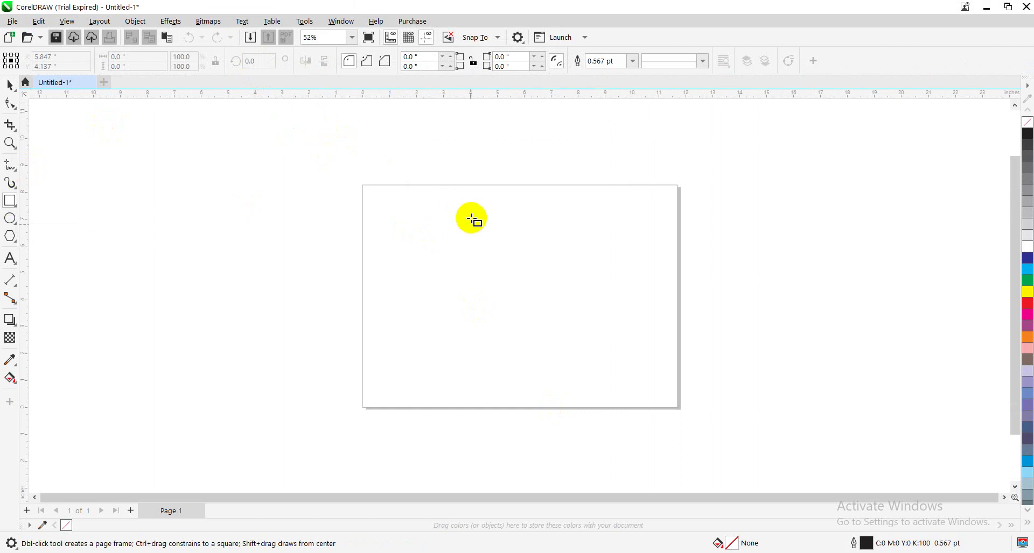
Drag out a rectangle on the page and set its width to 3 and height to 2 inches
left_click_drag(419, 215, 597, 337)
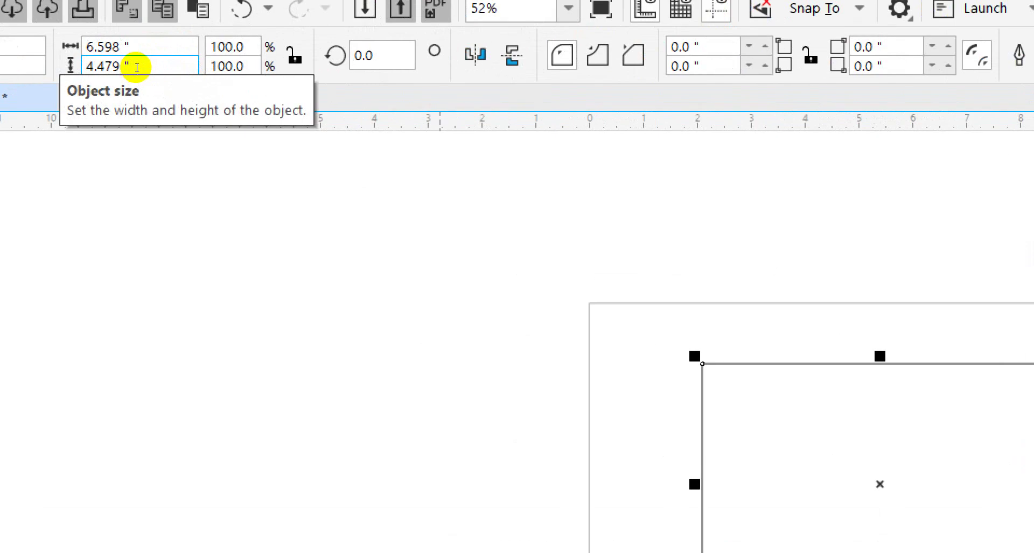
left_click_drag(127, 54, 109, 61)
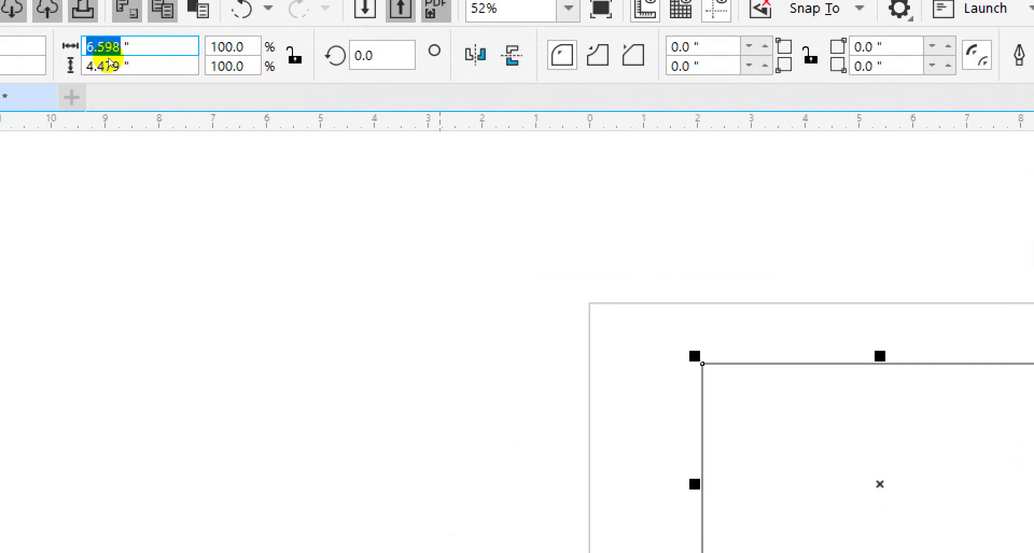
type("3")
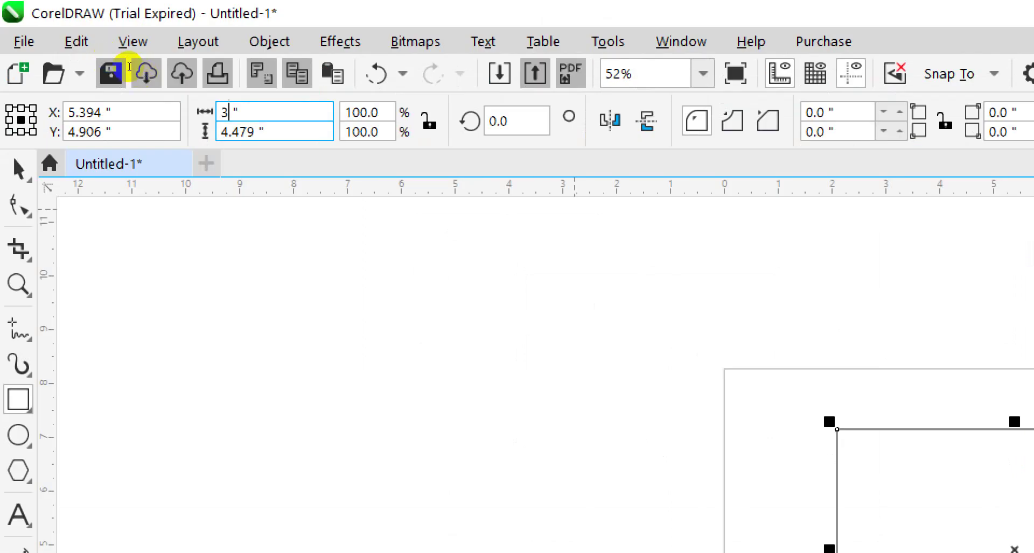
left_click(124, 65)
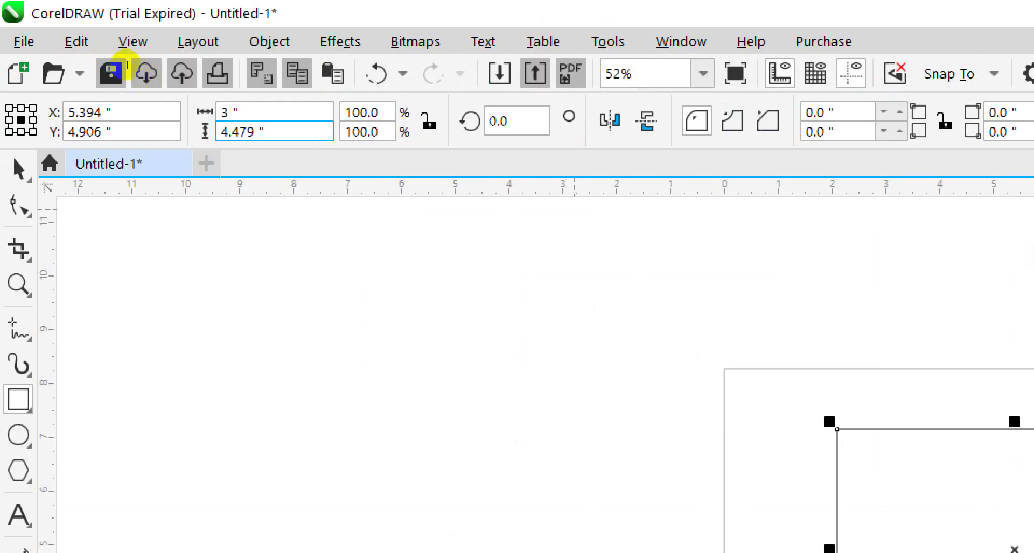
left_click(126, 66)
double_click(125, 66)
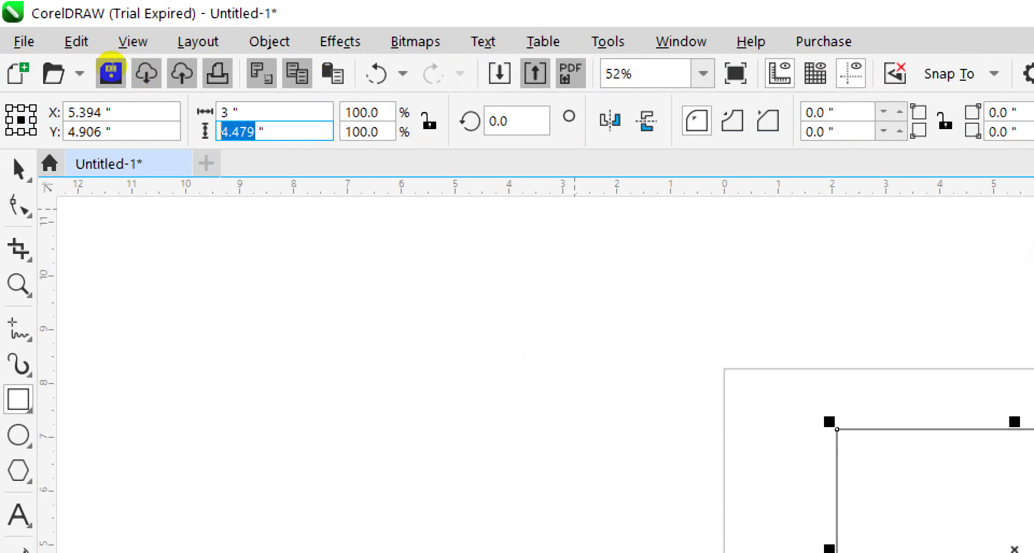
type("2")
key("Return")
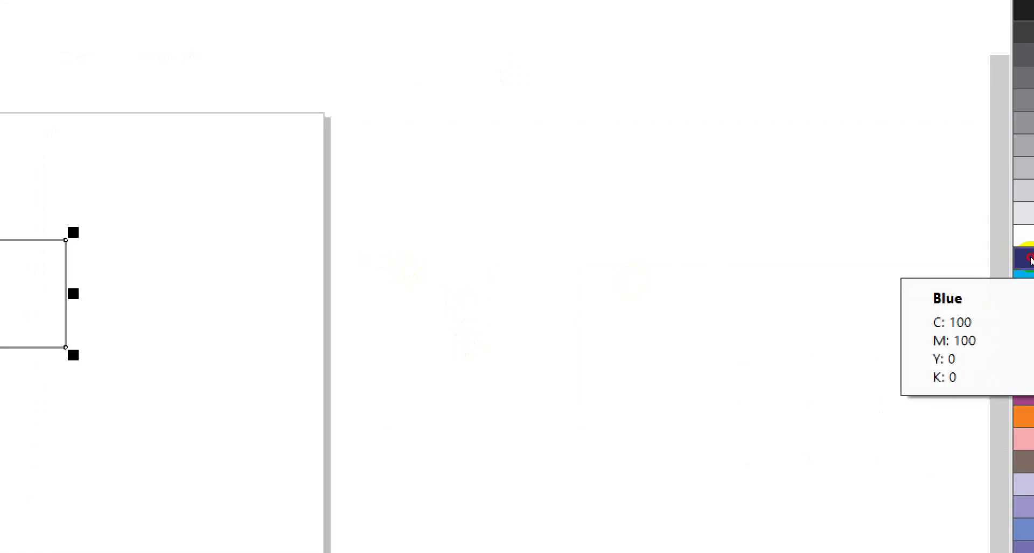
Fill the rectangle with a dark navy shade from the blue palette swatch's popup
left_click(1030, 261)
left_click(1030, 260)
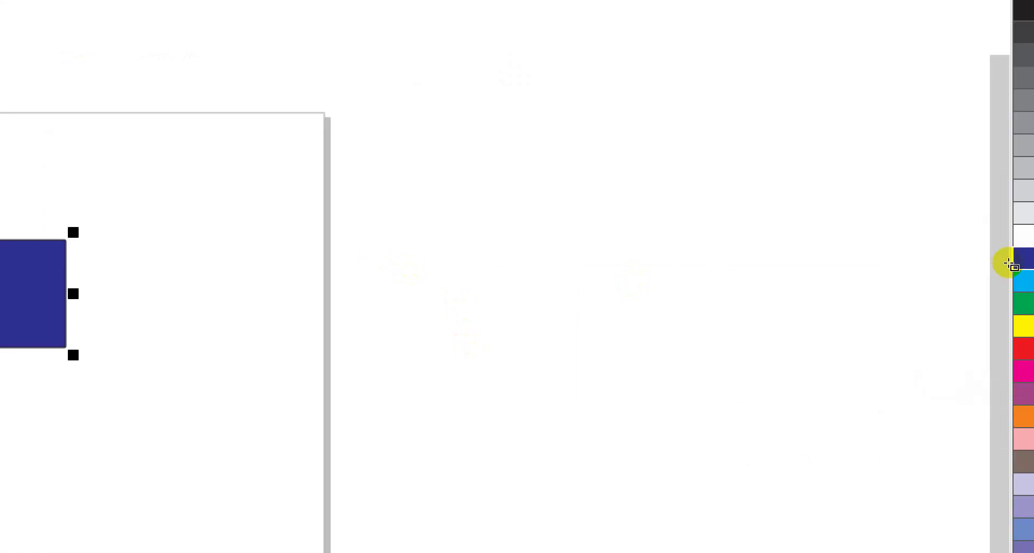
left_click(1029, 261)
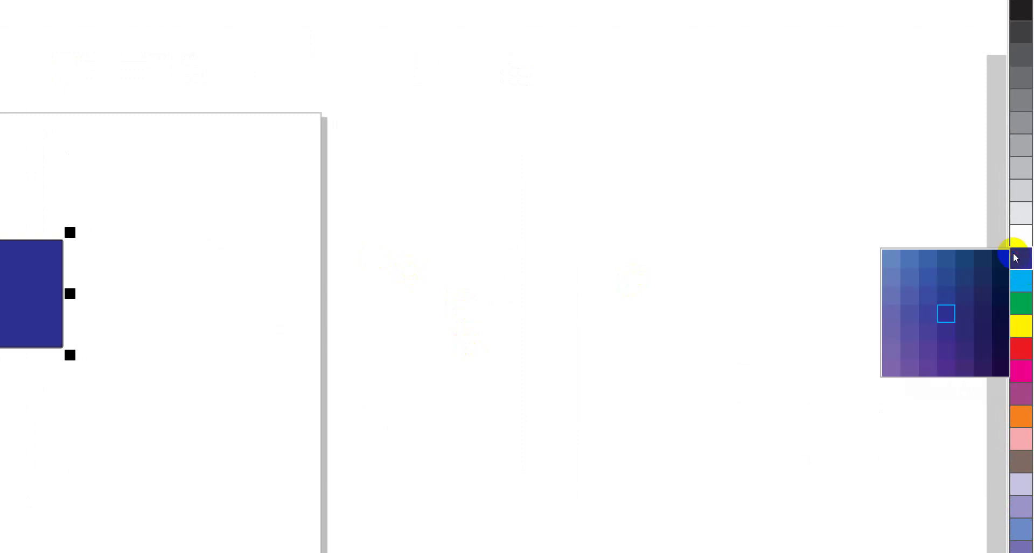
left_click(1001, 259)
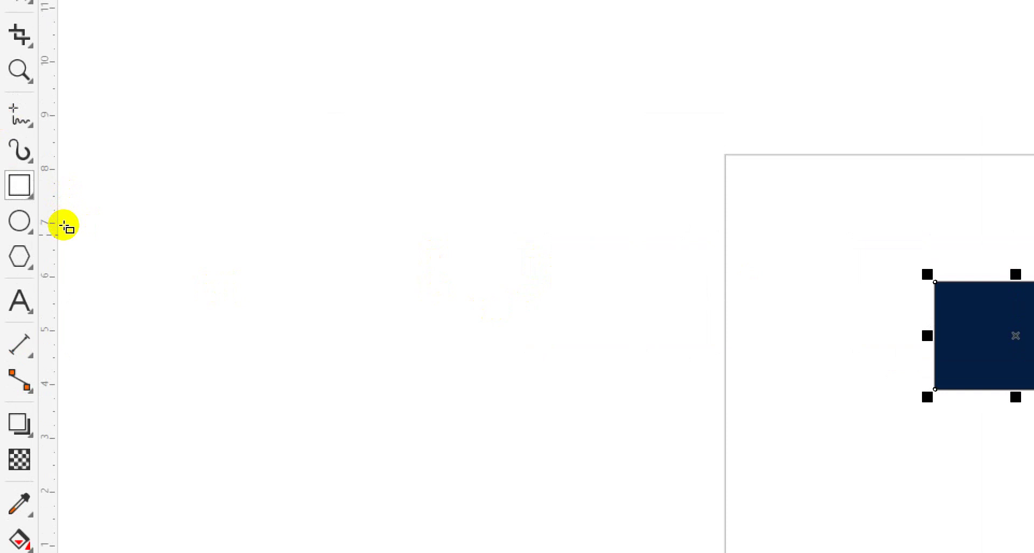
Draw a second plain rectangle left of the page and switch to the Shape tool
left_click(10, 206)
left_click(47, 198)
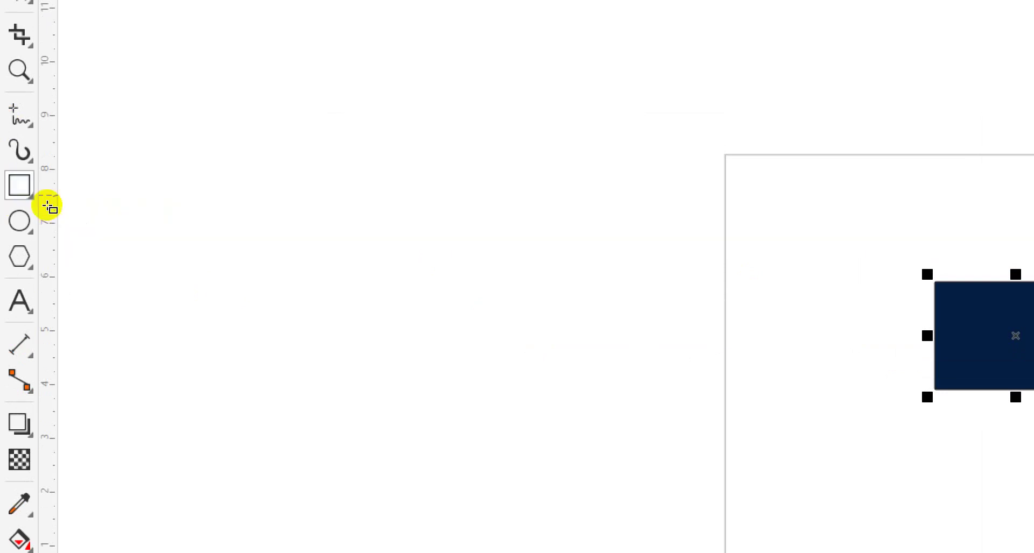
left_click_drag(75, 225, 153, 276)
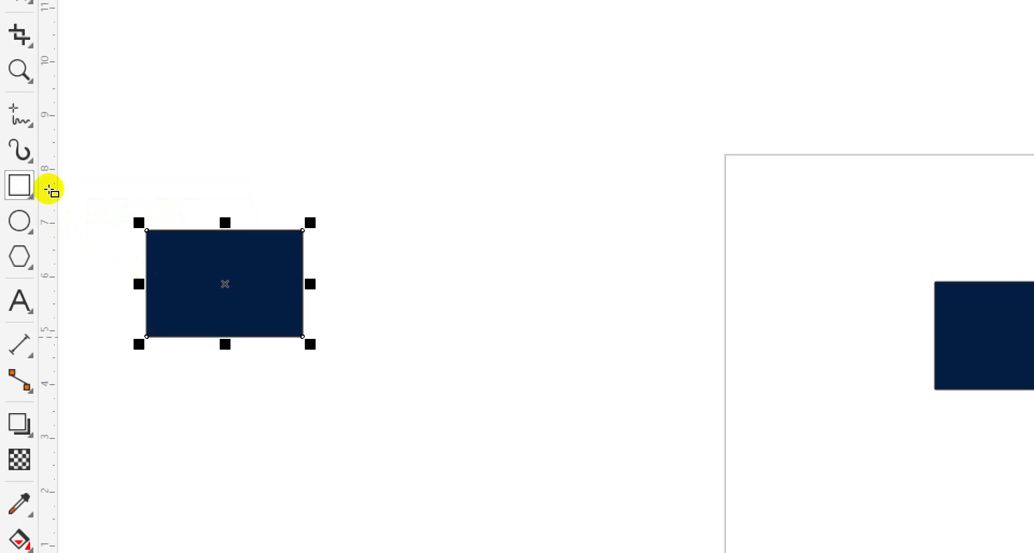
left_click(20, 65)
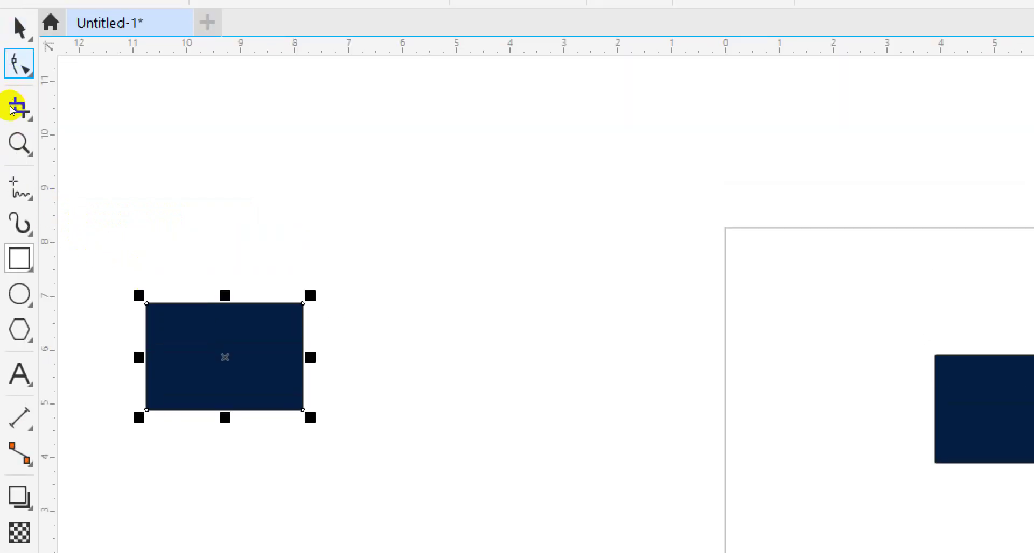
left_click(76, 65)
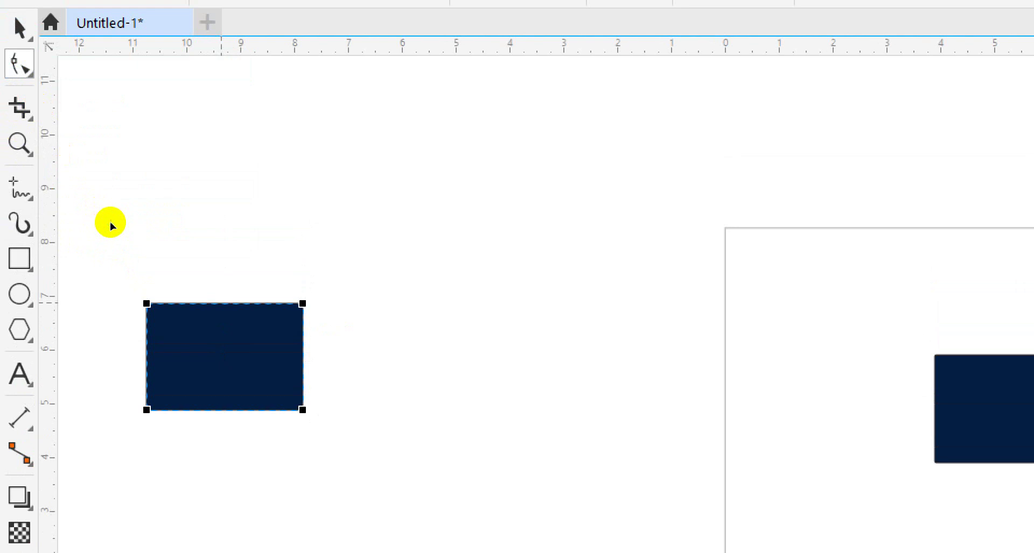
Convert the side rectangle to curves and drag its top edge upward into an arch
right_click(221, 303)
left_click(293, 277)
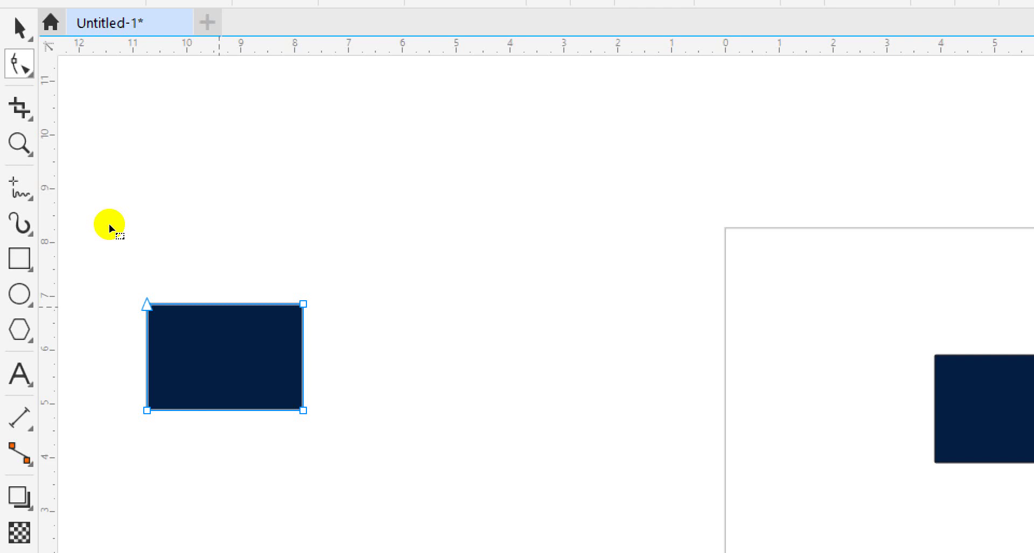
left_click(218, 304)
right_click(218, 303)
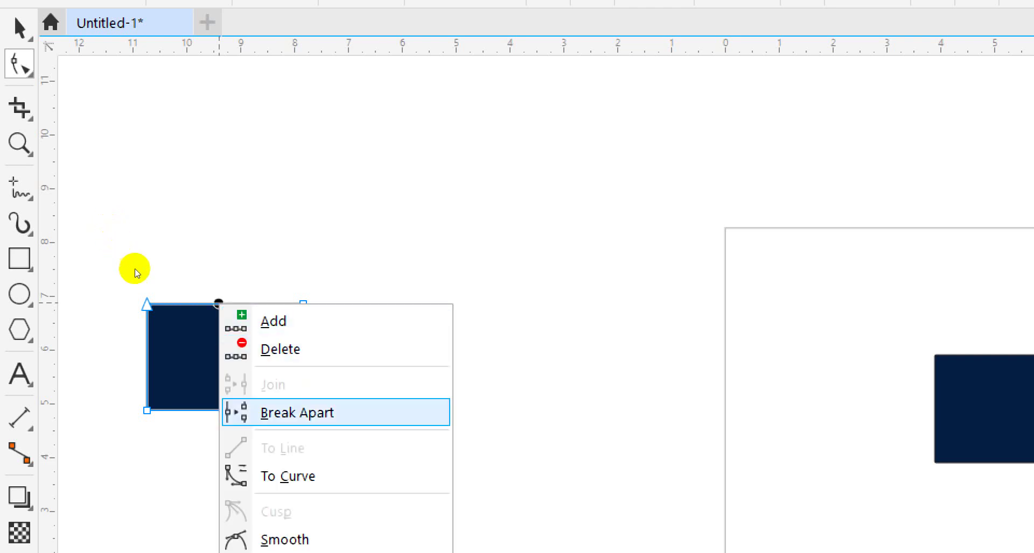
key("Return")
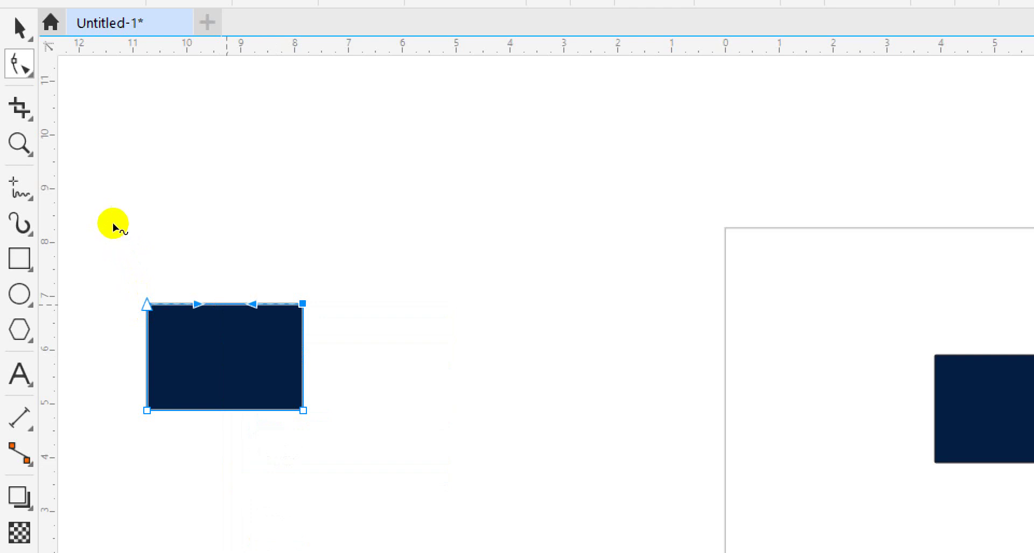
left_click_drag(226, 304, 226, 279)
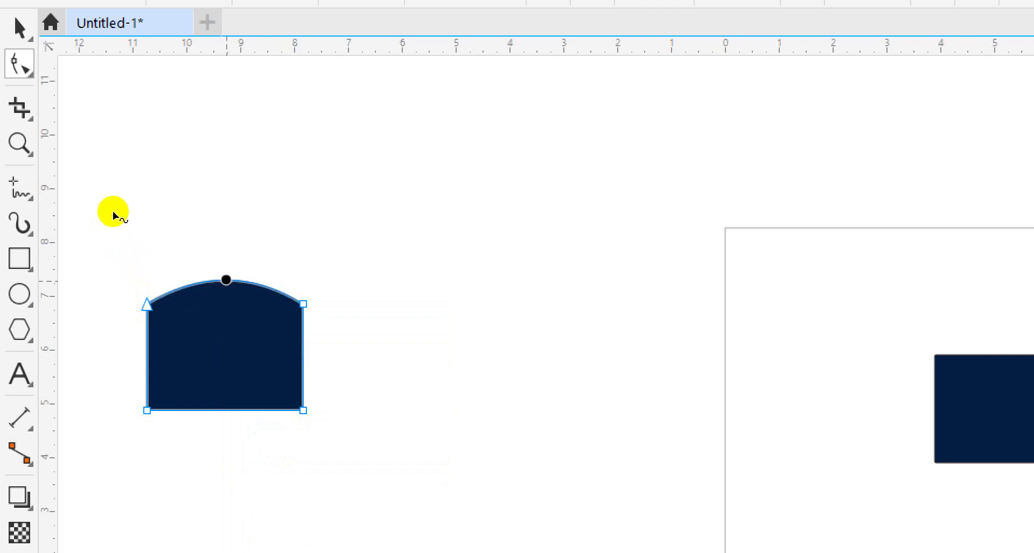
key("space")
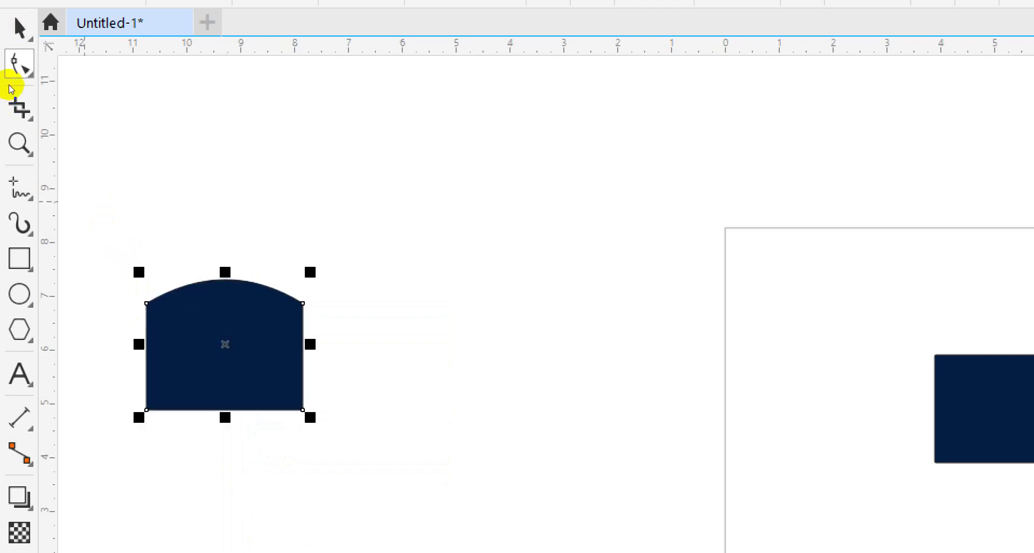
Duplicate the arch with + and position the copy flush against the original's right side
key("KP_Add")
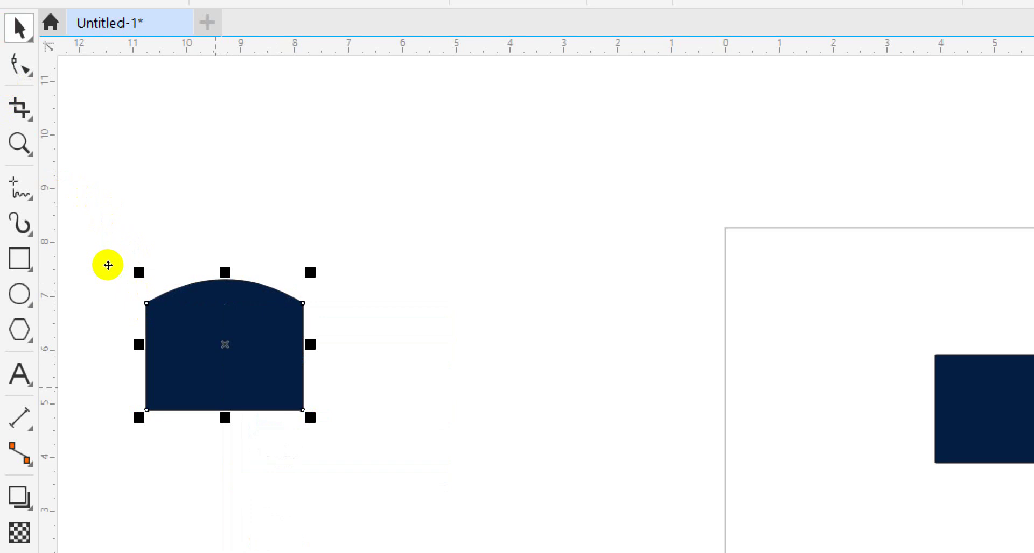
key("Right")
key("Right")
key("Right")
key("Right")
key("Right")
key("Right")
key("Right")
key("Right")
key("Right")
key("Right")
key("Right")
key("Right")
key("Right")
key("Right")
key("Right")
key("Right")
key("Right")
key("Right")
key("Right")
key("Right")
key("Right")
key("Right")
key("Right")
key("Right")
key("Right")
key("Right")
key("Right")
key("Right")
key("Right")
key("Right")
key("Right")
key("Right")
key("Right")
key("Right")
key("Right")
key("Right")
key("Right")
key("Right")
key("Right")
key("Right")
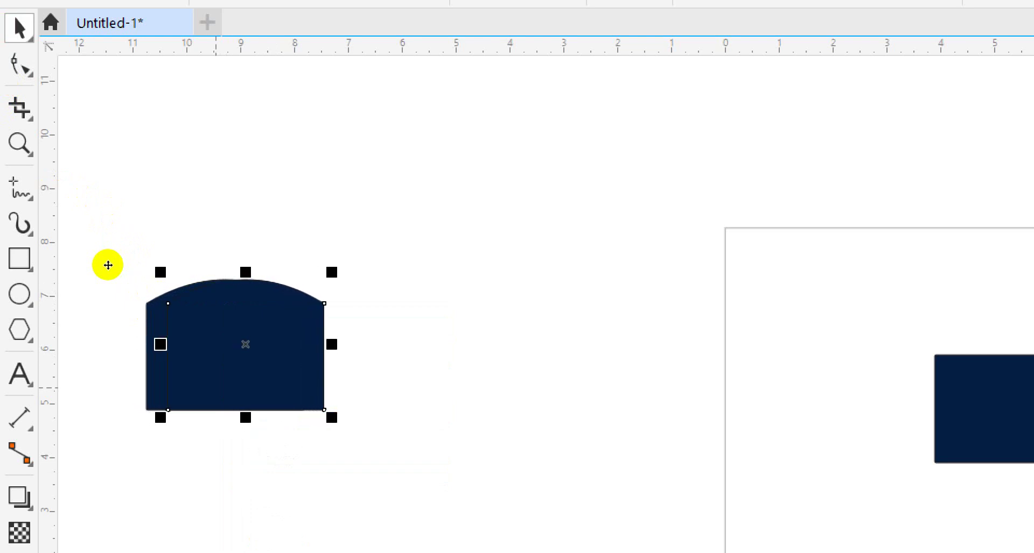
key("Right")
key("Right")
key("Right")
key("Right")
key("Right")
key("Right")
key("Right")
key("Right")
key("Right")
key("Right")
key("Right")
key("Right")
key("Right")
key("Right")
key("Right")
key("Right")
key("Right")
key("Right")
key("Right")
key("Right")
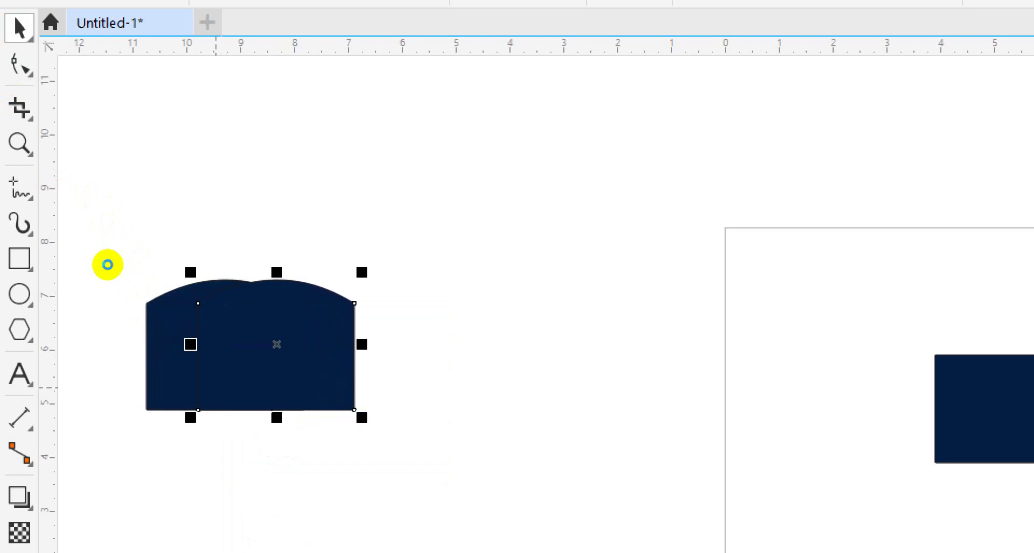
key("Right")
key("Right")
key("Right")
key("Right")
key("Right")
key("Right")
key("Right")
key("Right")
key("Right")
key("Right")
key("Right")
key("Right")
key("Right")
key("Right")
key("Right")
key("Right")
key("Right")
key("Right")
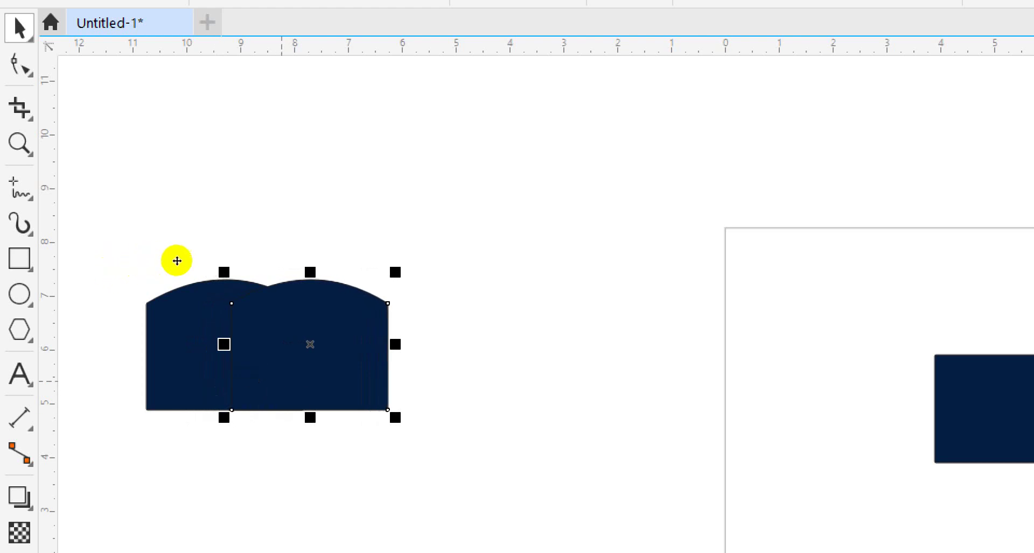
left_click(161, 245)
left_click_drag(173, 246, 191, 244)
left_click(191, 244)
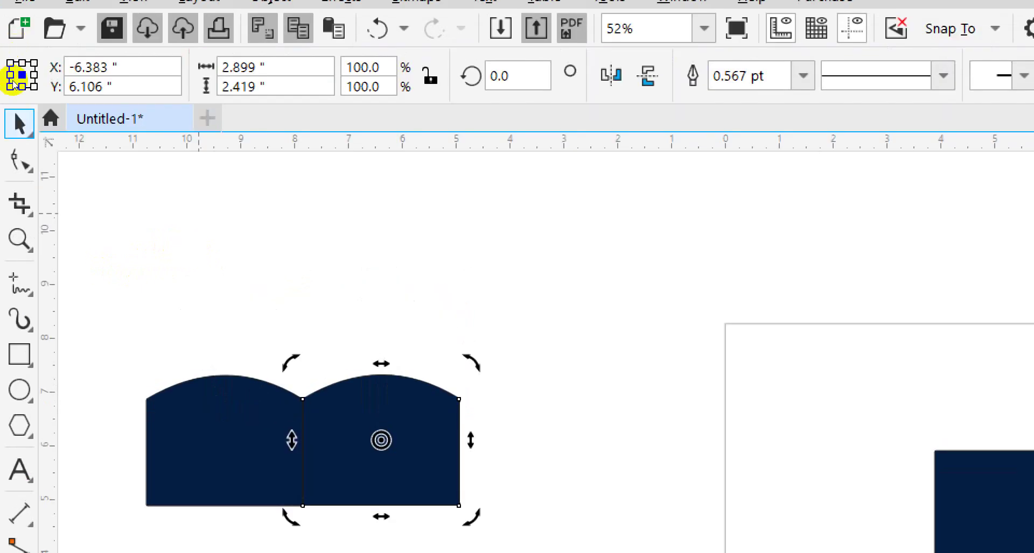
Pull the right arch's top segment down into a dip with the Shape tool (F10)
key("F10")
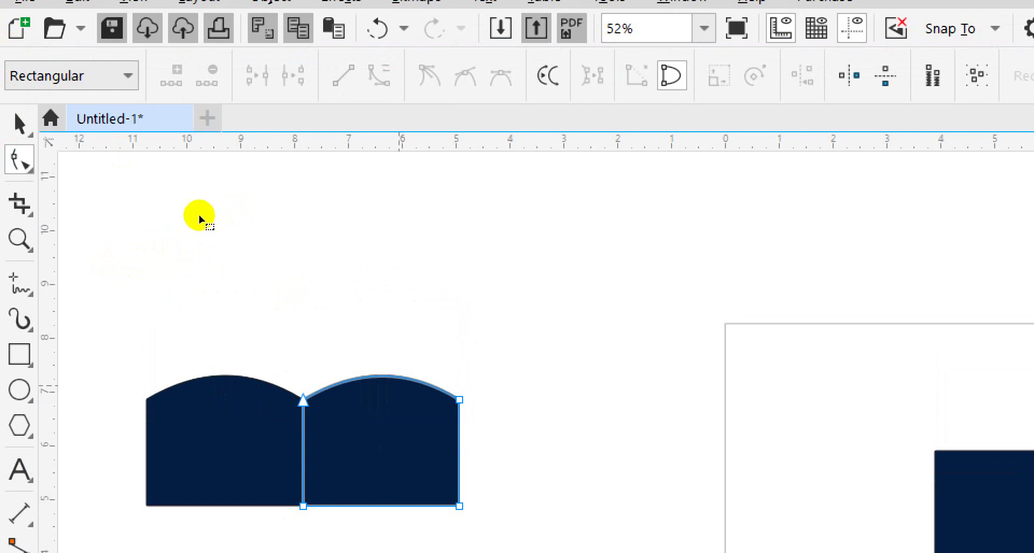
left_click(197, 213)
left_click_drag(197, 213, 196, 237)
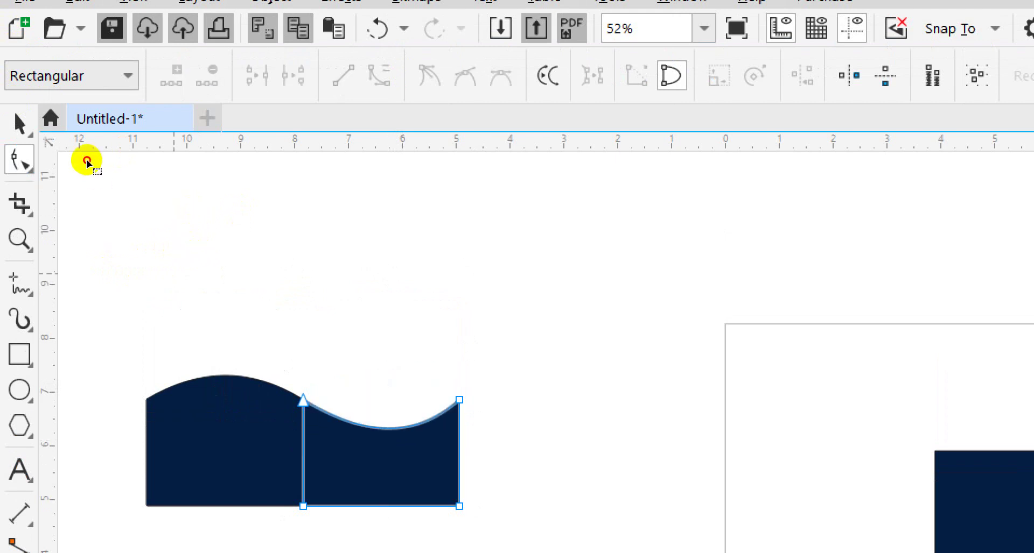
left_click(18, 123)
left_click(79, 149)
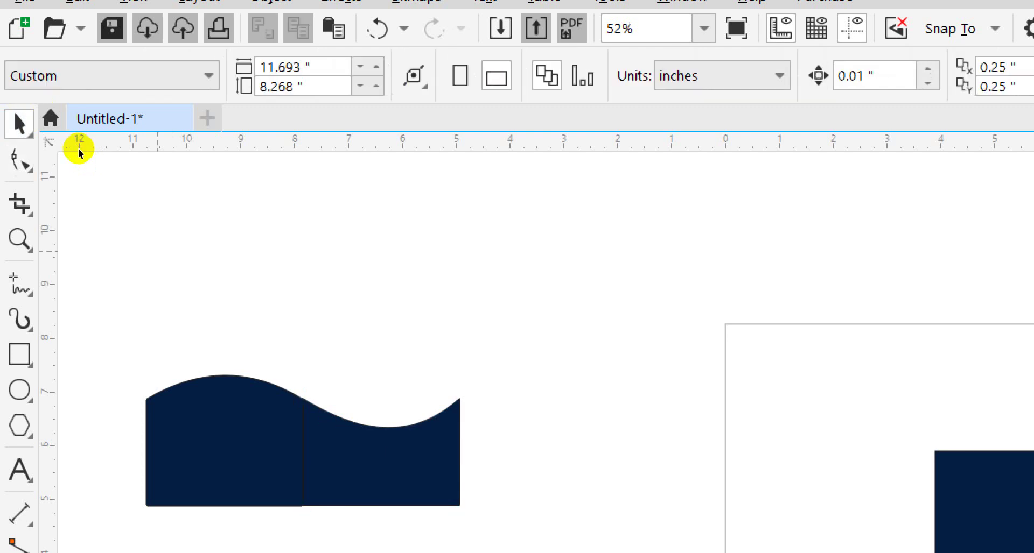
left_click(186, 256)
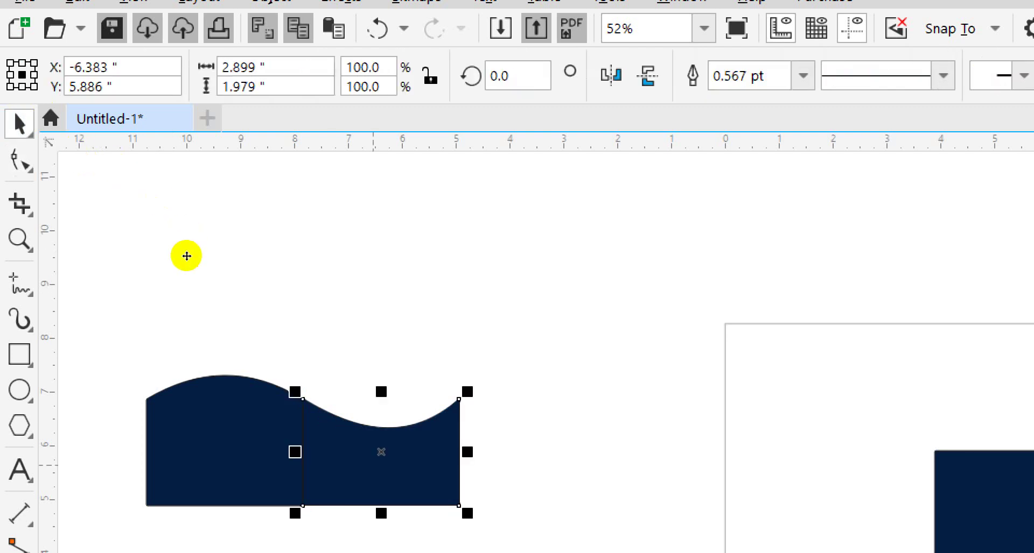
Marquee-select both wave halves and weld them into one 5.798 × 2.419 inch curve
left_click(192, 202)
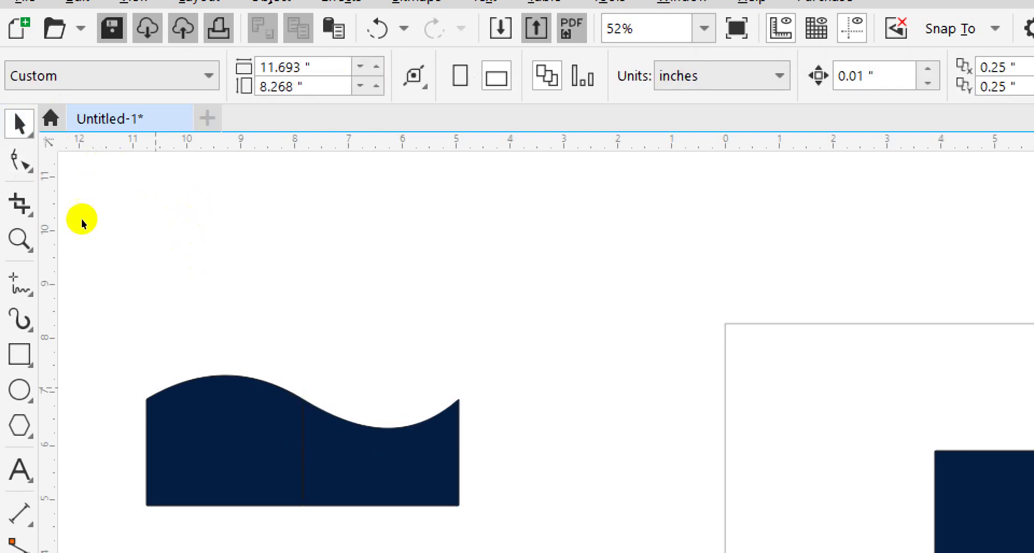
left_click_drag(104, 339, 512, 548)
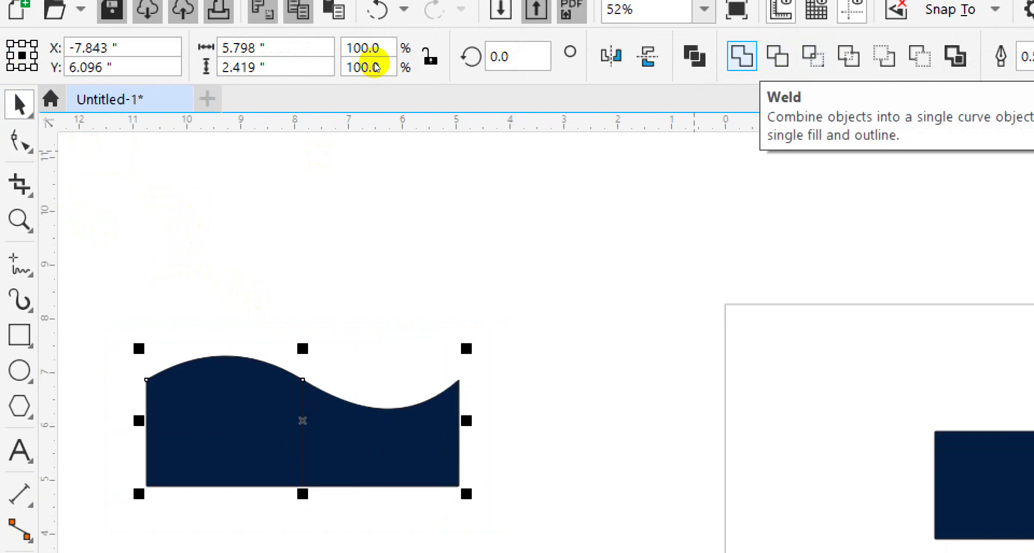
left_click(280, 166)
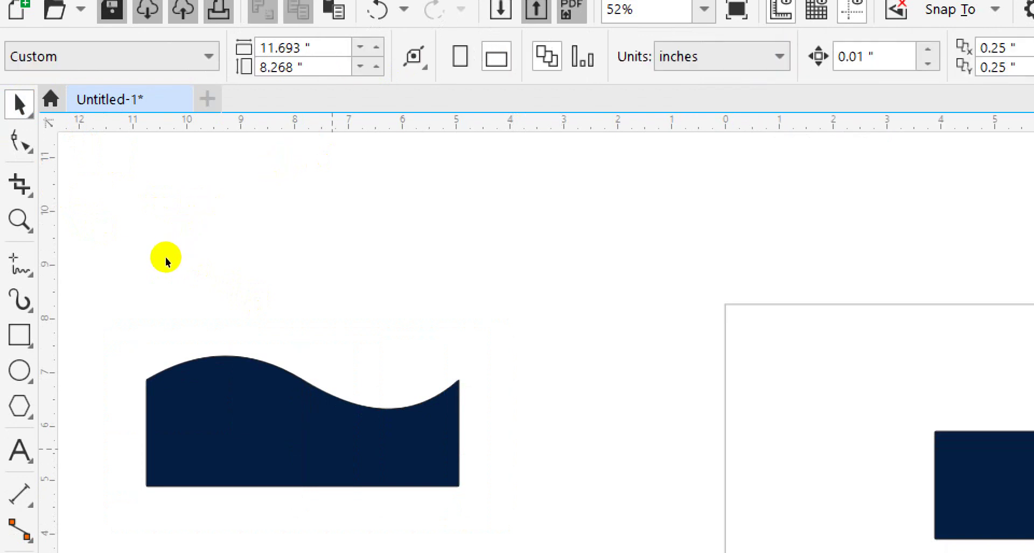
left_click(332, 441)
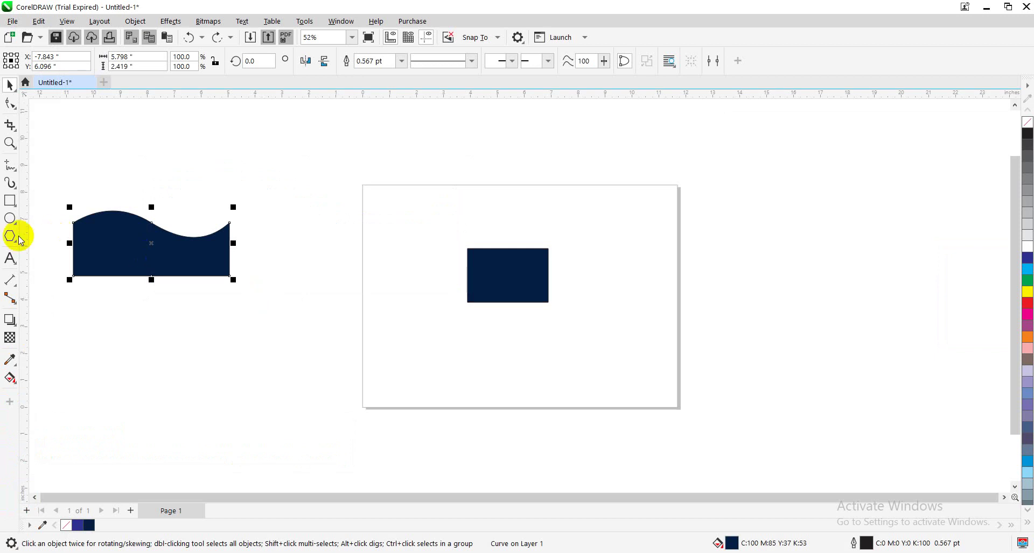
Import the shiny gold-leaf texture image from the Desktop 'visiting' folder
left_click(13, 21)
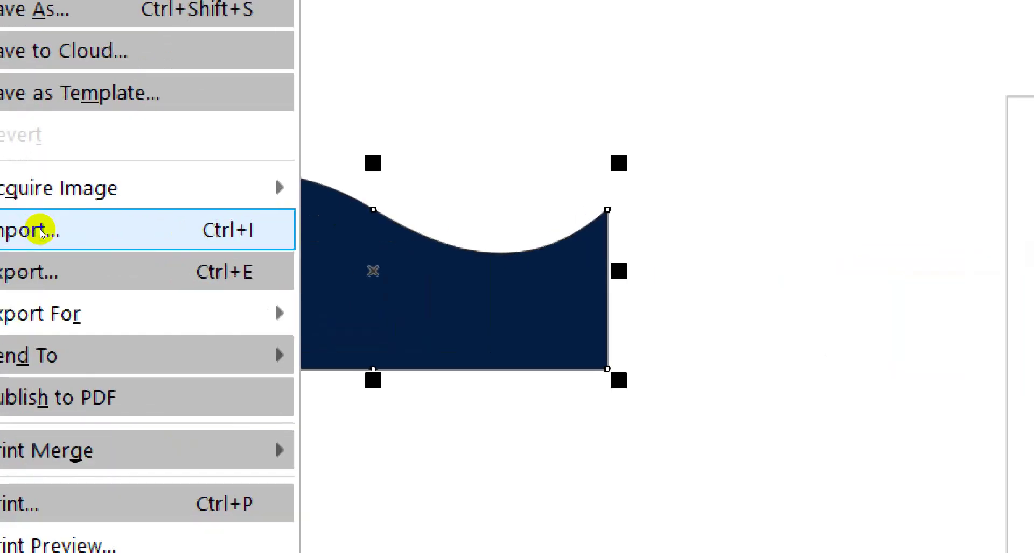
left_click(40, 230)
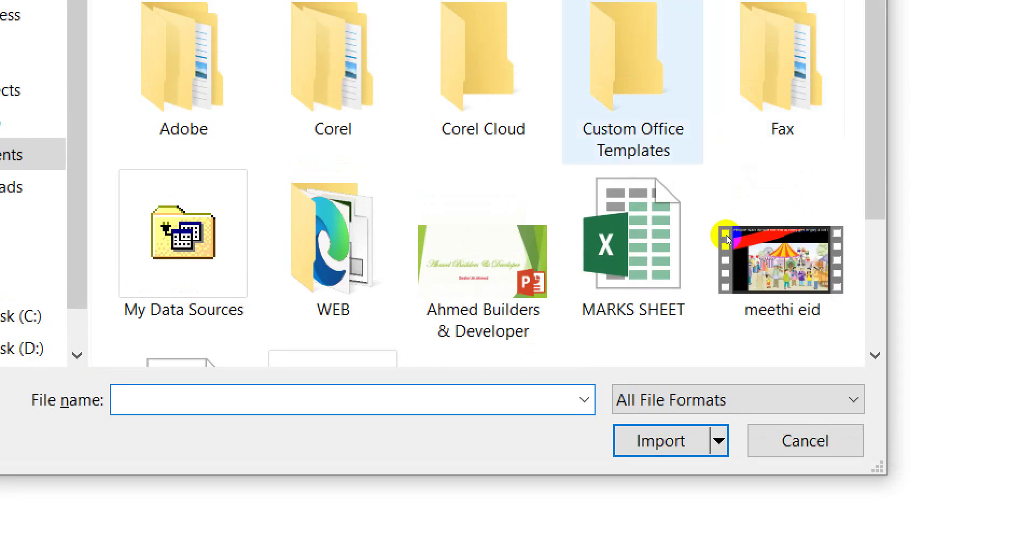
left_click(544, 197)
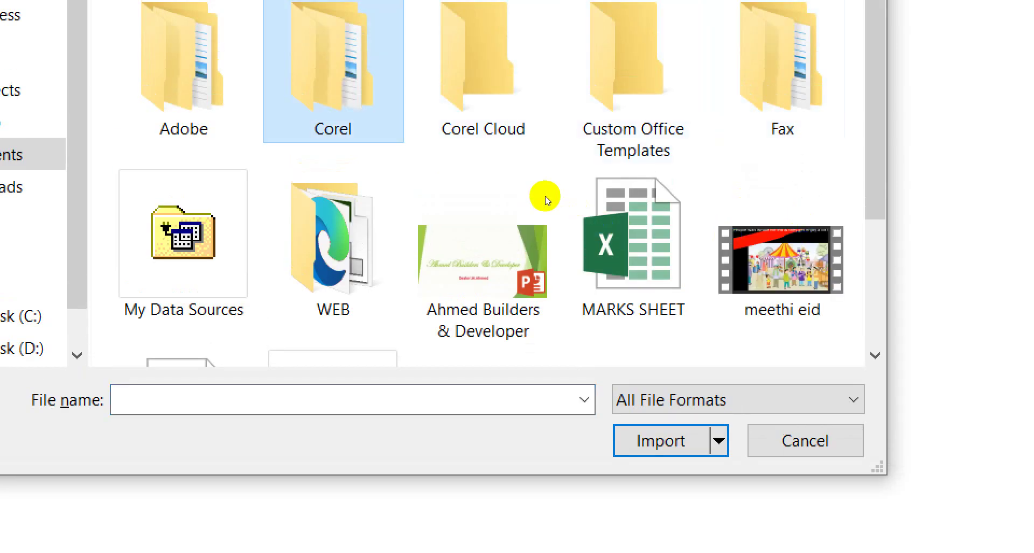
double_click(545, 197)
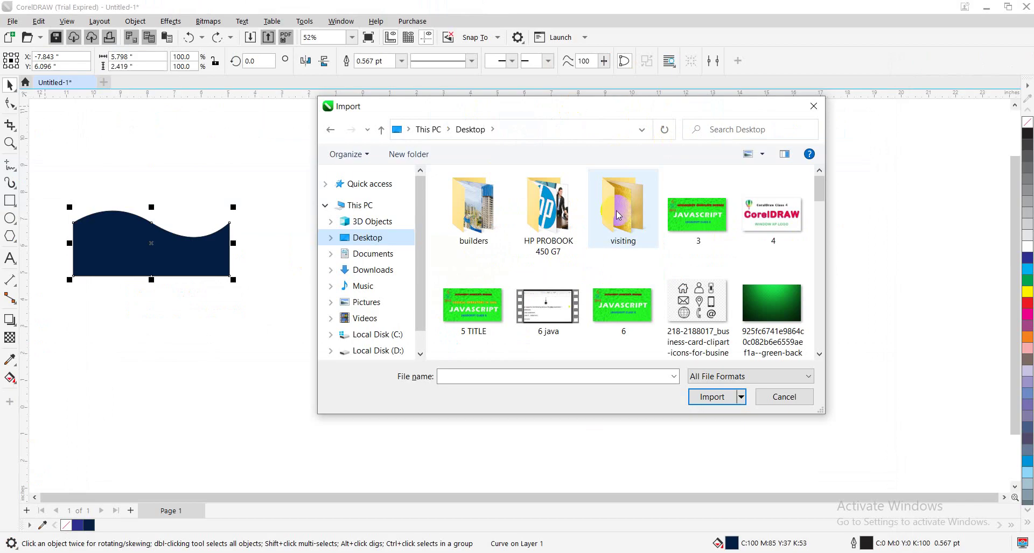
double_click(624, 214)
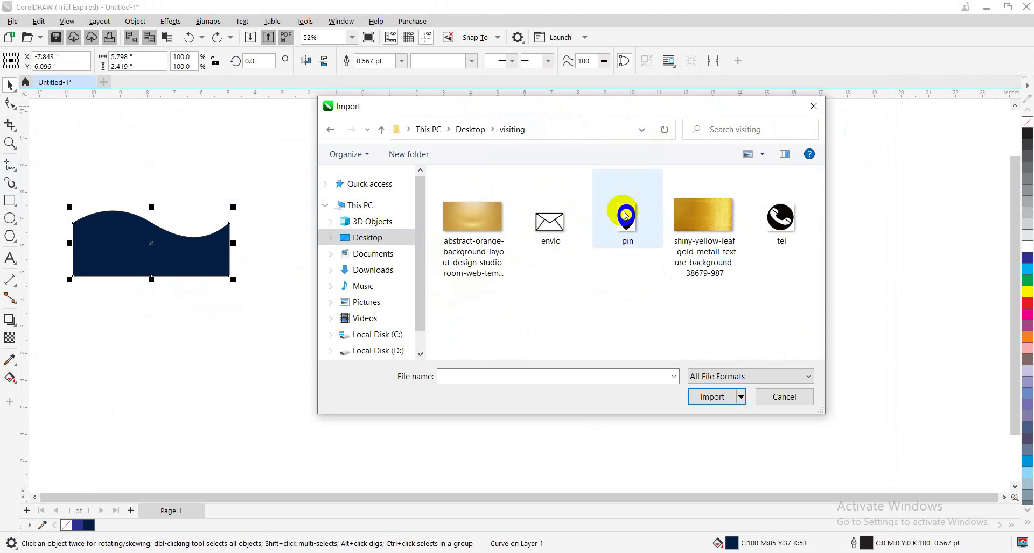
left_click(695, 229)
left_click(708, 401)
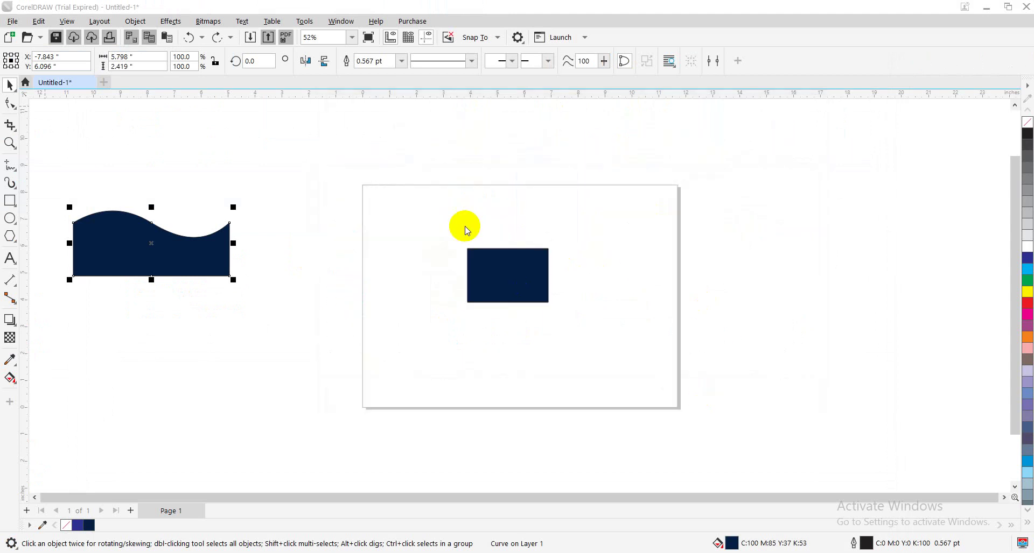
Move the gold texture image left over the page and bring up the Object menu
left_click(348, 206)
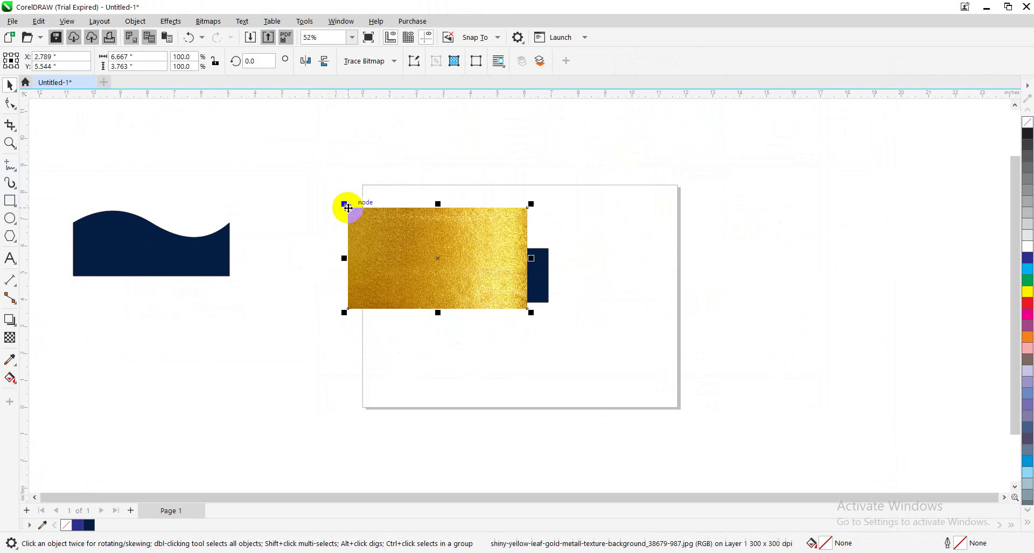
left_click_drag(406, 259, 263, 319)
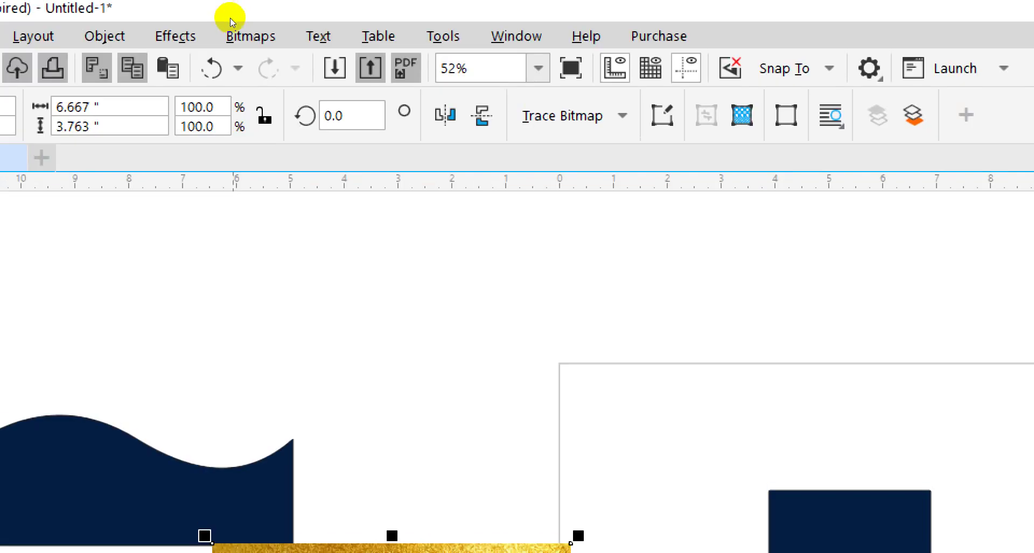
left_click(173, 21)
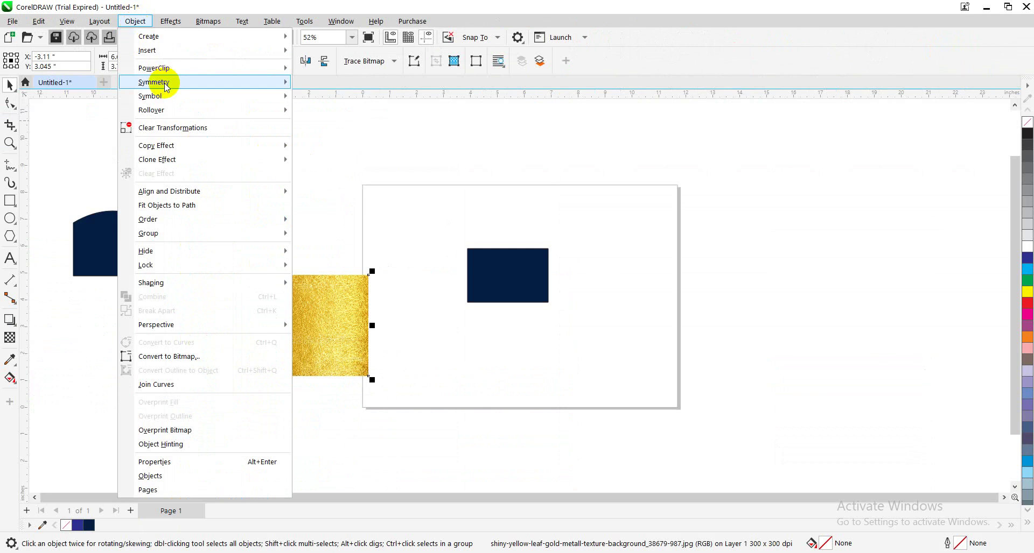
PowerClip the gold texture inside the navy wave shape, then open the clipped contents for editing
mouse_move(198, 68)
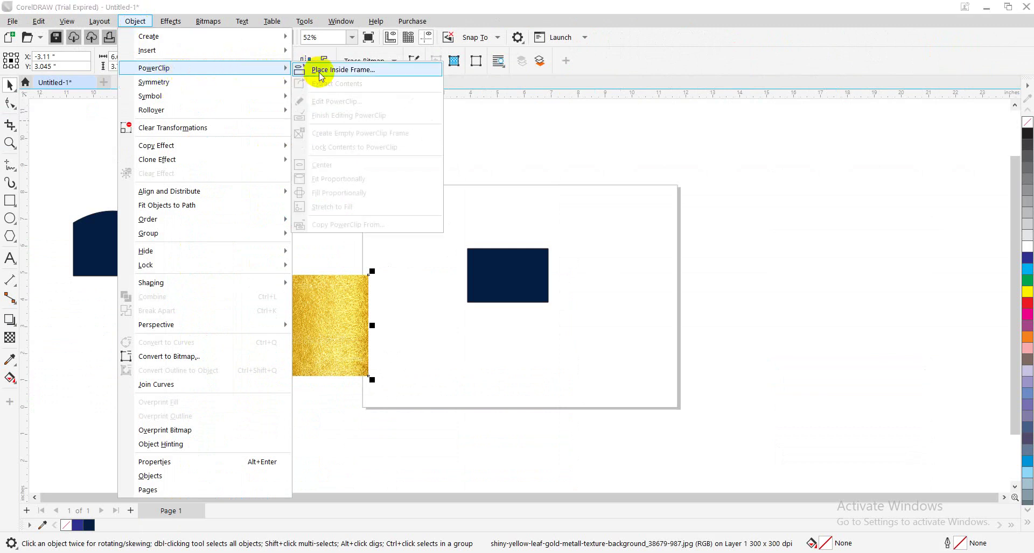
left_click(320, 73)
left_click(279, 286)
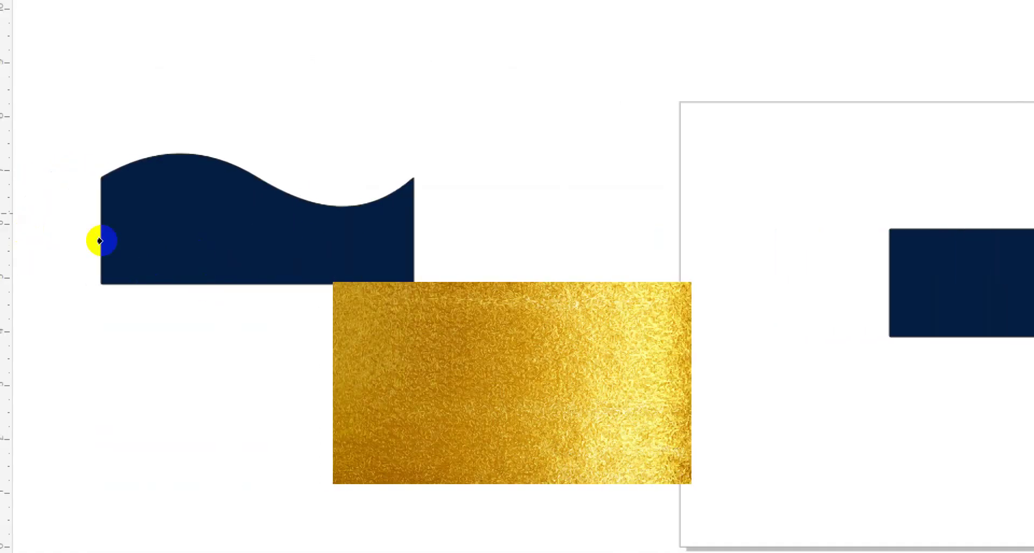
left_click(131, 251)
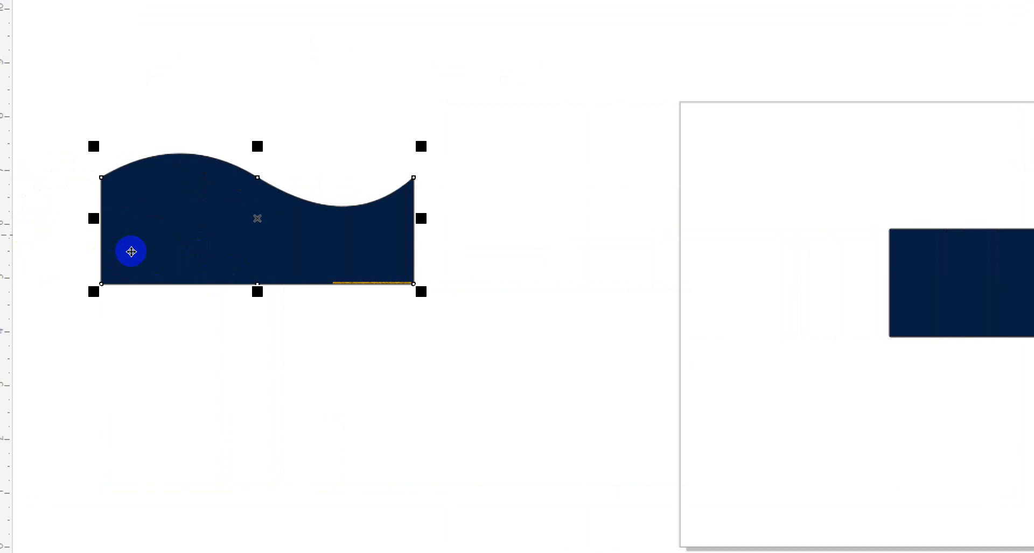
double_click(130, 252)
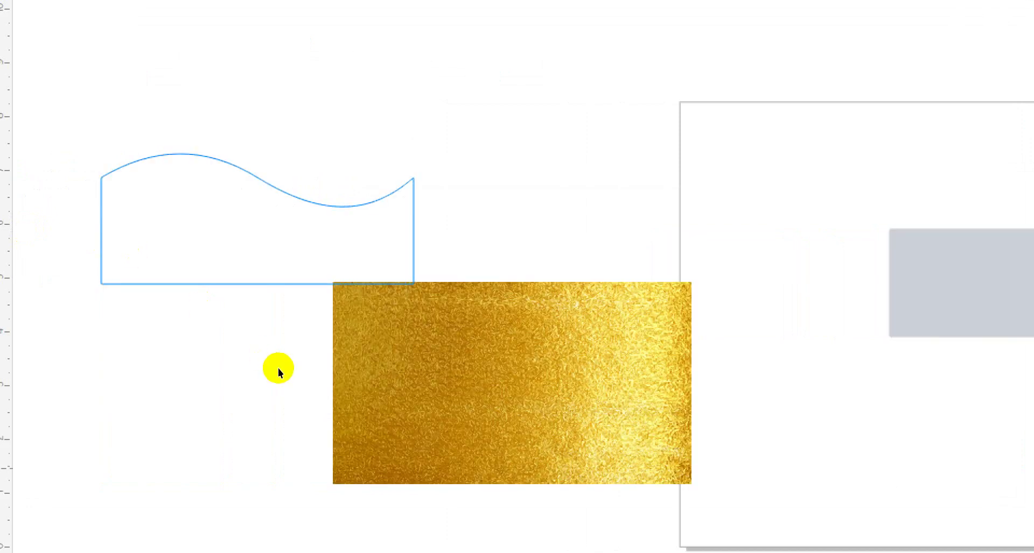
Move the gold texture over the wave outline and shrink it from its corner
left_click_drag(278, 369, 150, 296)
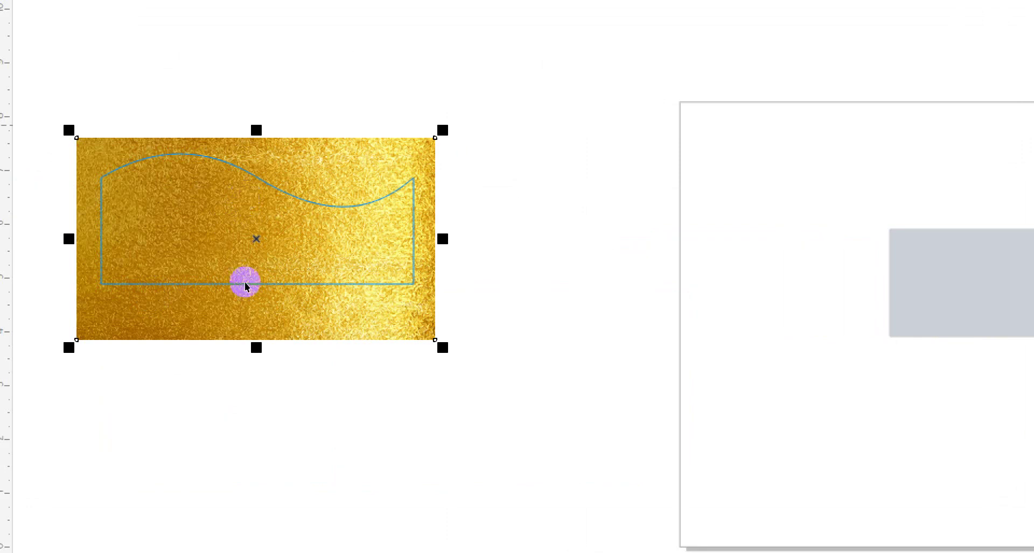
left_click(245, 304)
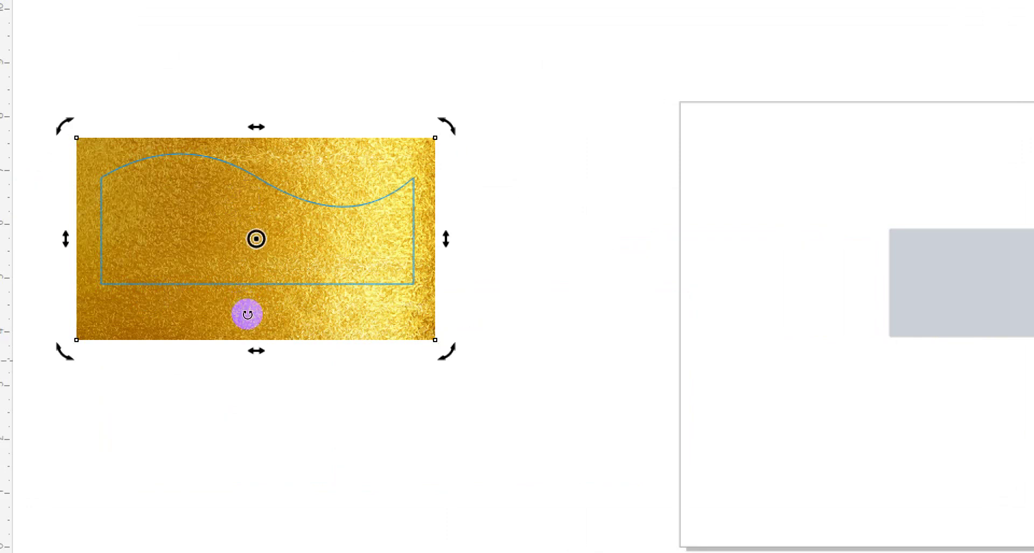
left_click(216, 296)
left_click_drag(242, 309, 237, 293)
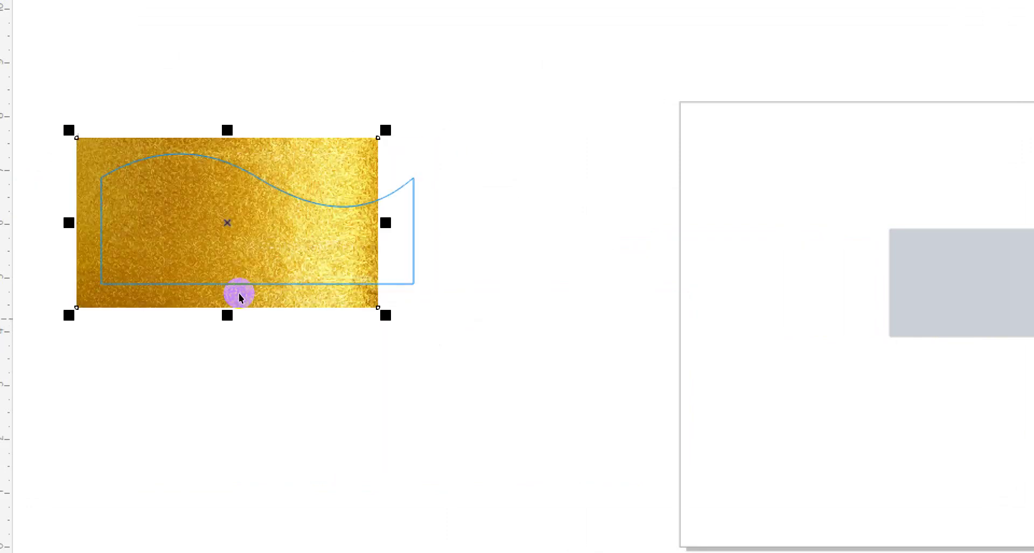
Stretch the gold image past the wave's end, raise its bottom to the base, and finish editing
left_click(135, 290)
left_click(195, 247)
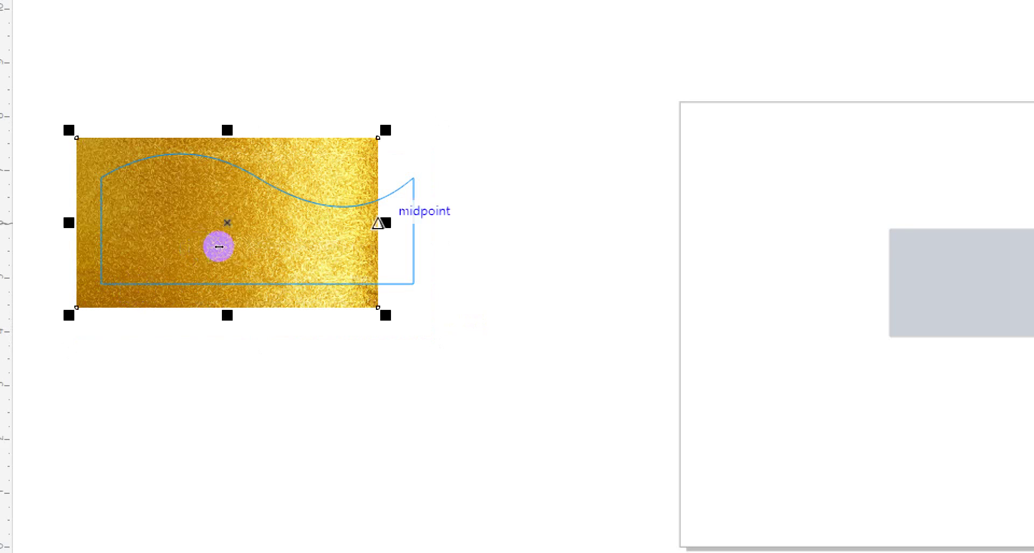
left_click_drag(219, 247, 242, 247)
left_click_drag(147, 292, 151, 280)
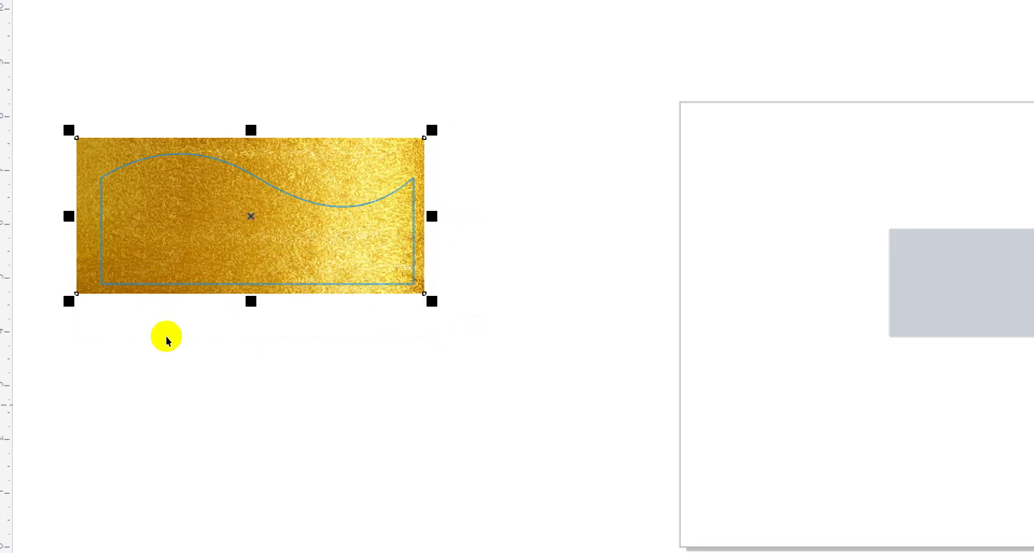
left_click(159, 303, "ctrl")
left_click_drag(188, 274, 189, 273)
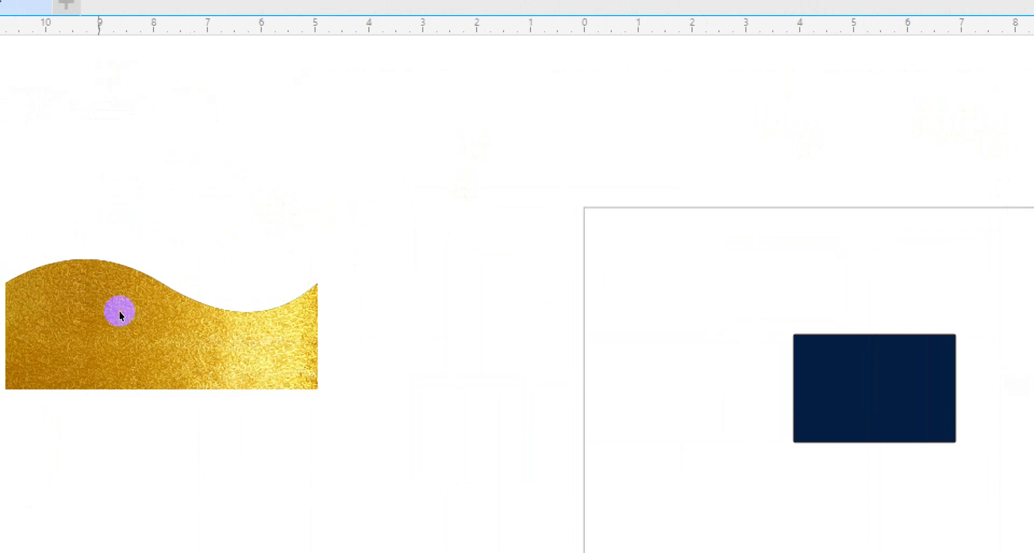
Drag the gold wave onto the page, tilt it clockwise, then undo the stray change
left_click_drag(127, 253, 411, 288)
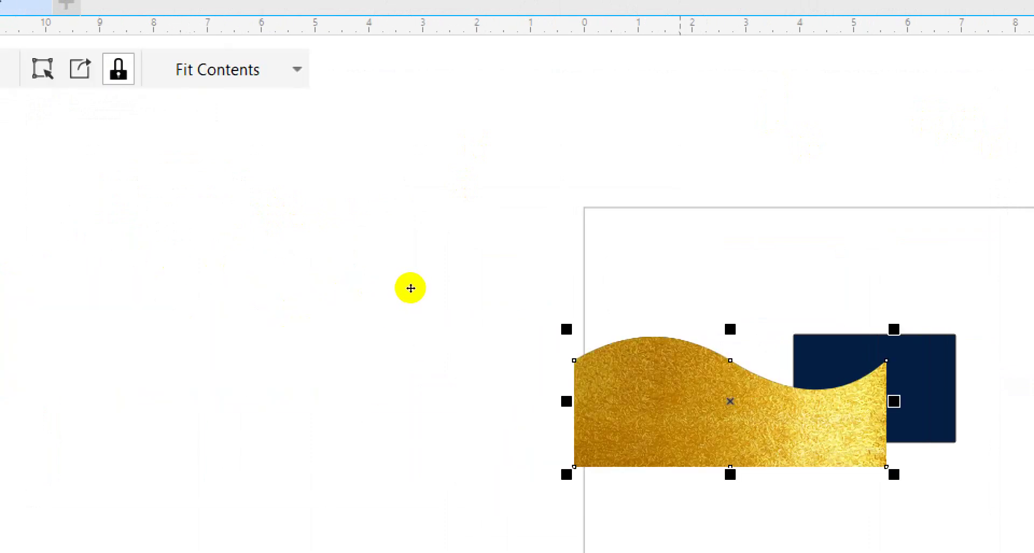
left_click(410, 288)
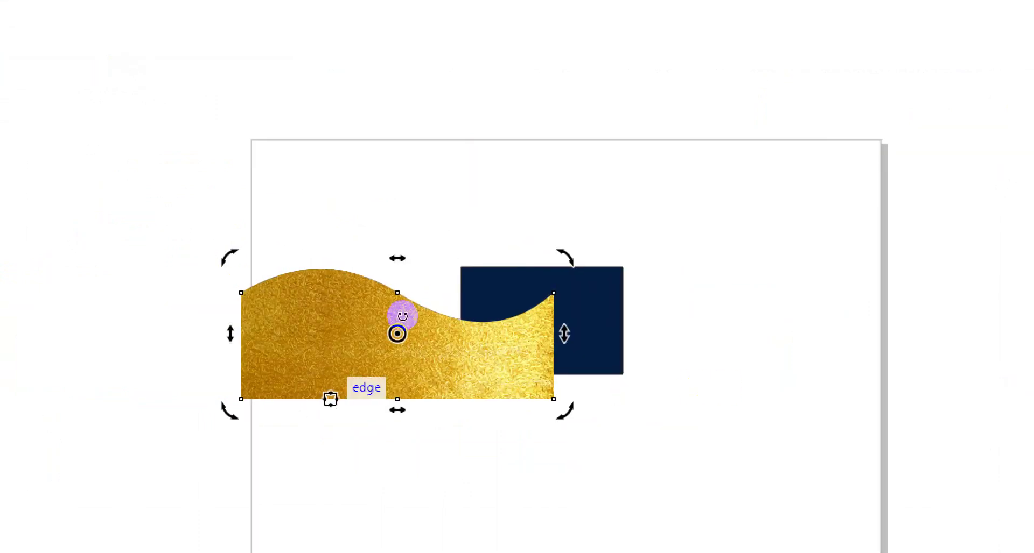
left_click(415, 295)
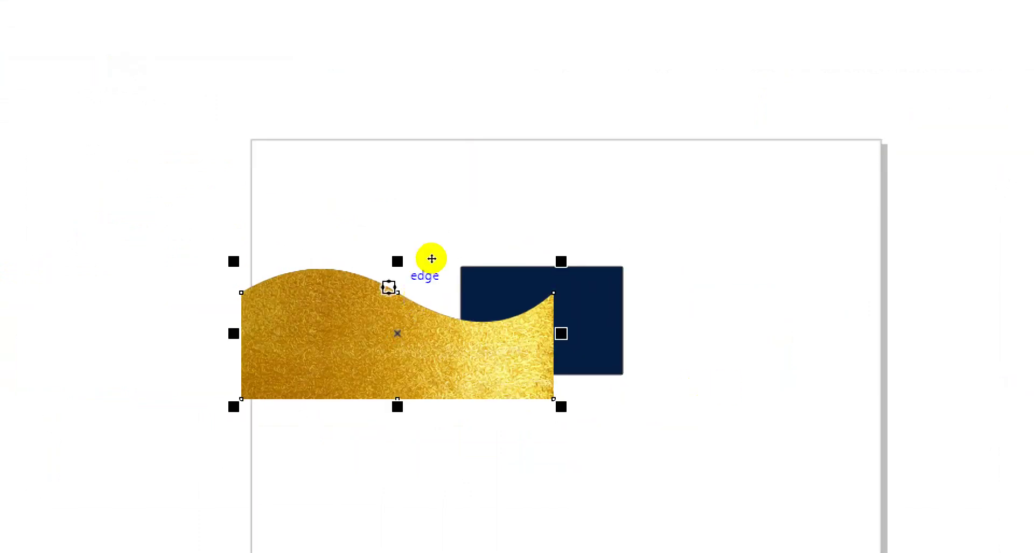
left_click(444, 285)
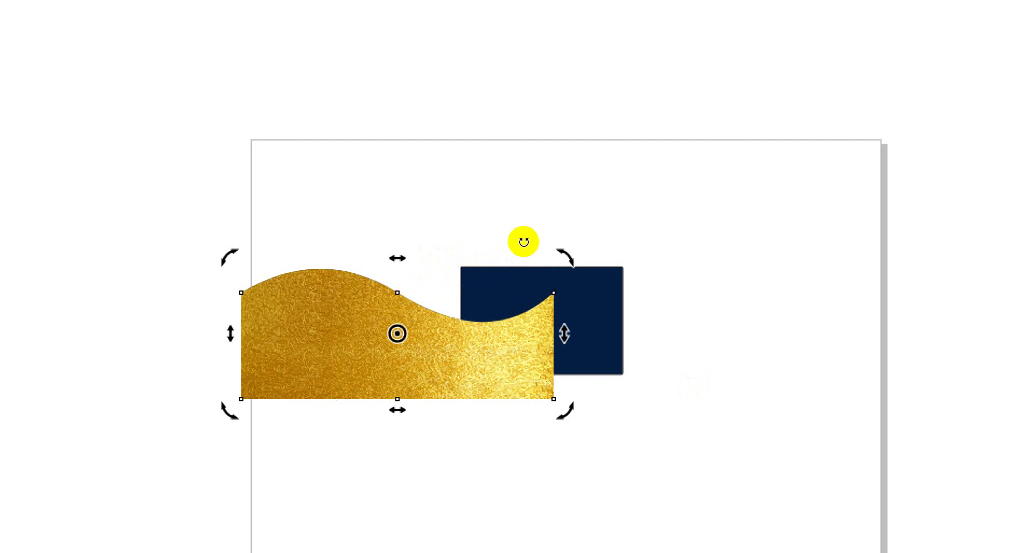
left_click_drag(523, 242, 495, 367)
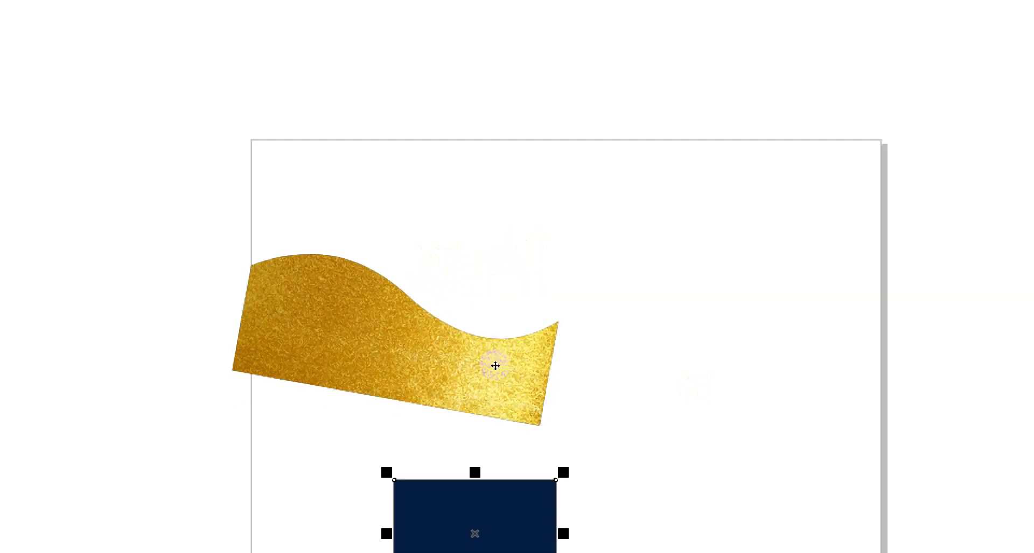
key("ctrl+z")
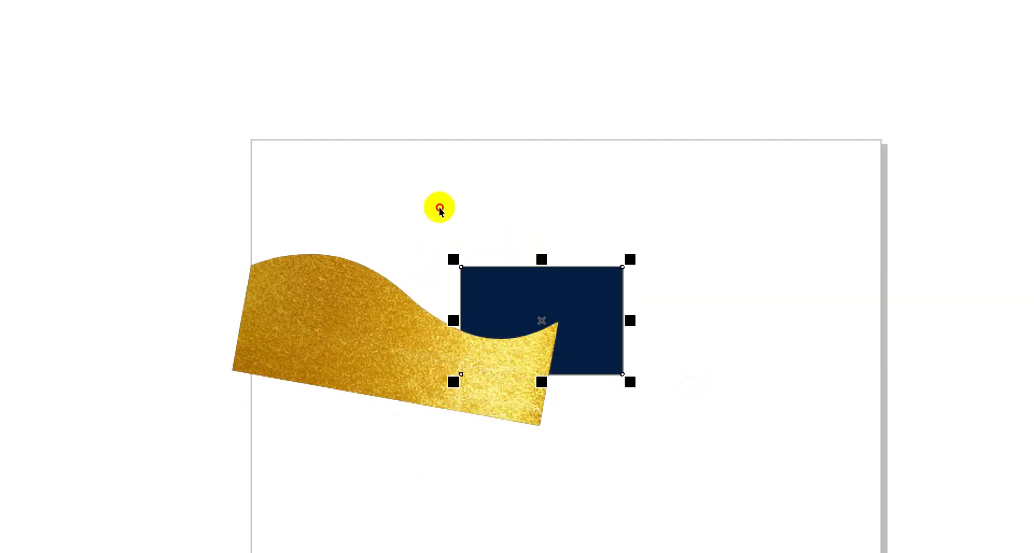
Move the gold wave left partly off the page, then undo the move and tilt
left_click(438, 208)
left_click(425, 272)
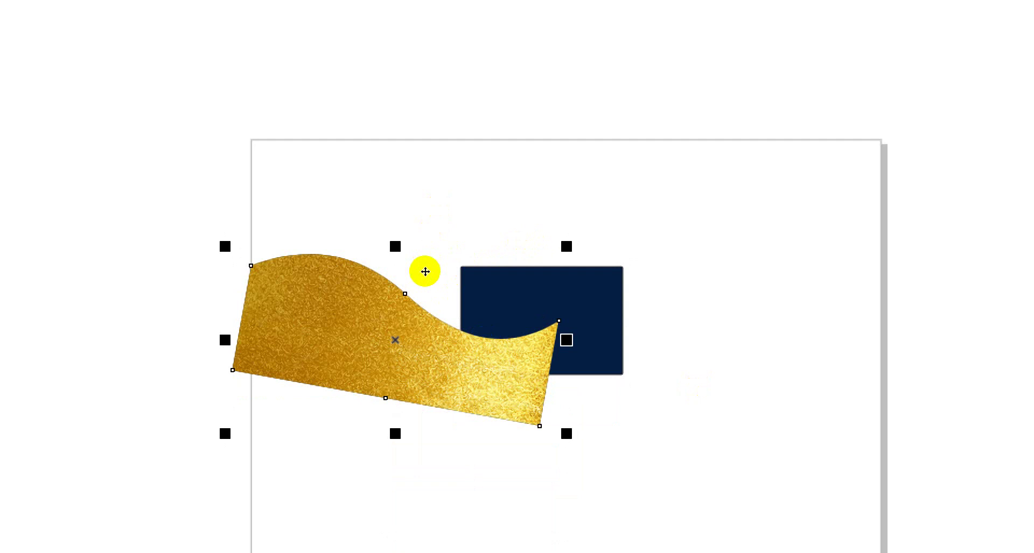
left_click_drag(425, 271, 330, 293)
key("ctrl+z")
key("ctrl+z")
Nudge the gold wave upward with the arrow keys at the page's left edge
left_click(353, 310)
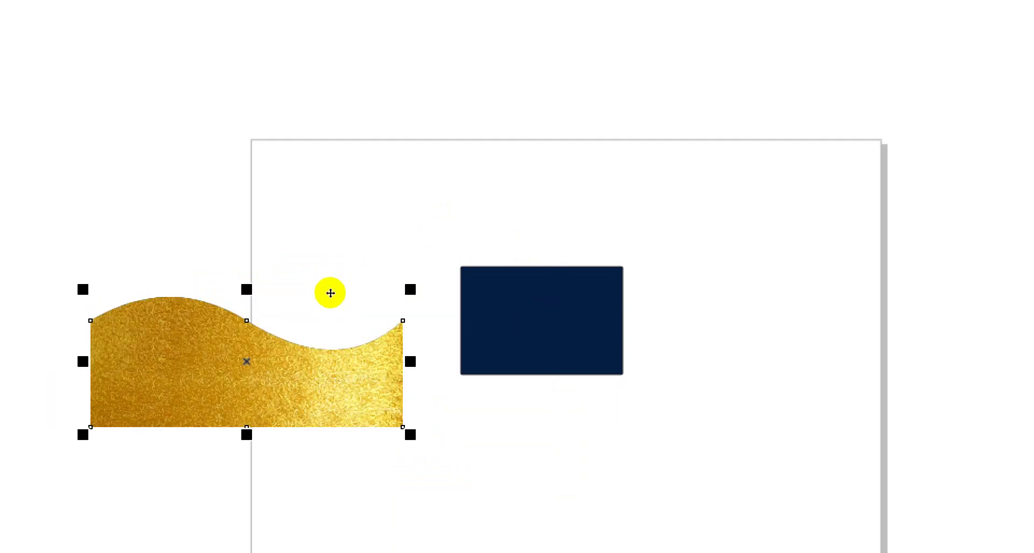
key("Up")
key("Up")
key("Up")
key("Up")
key("Up")
key("Up")
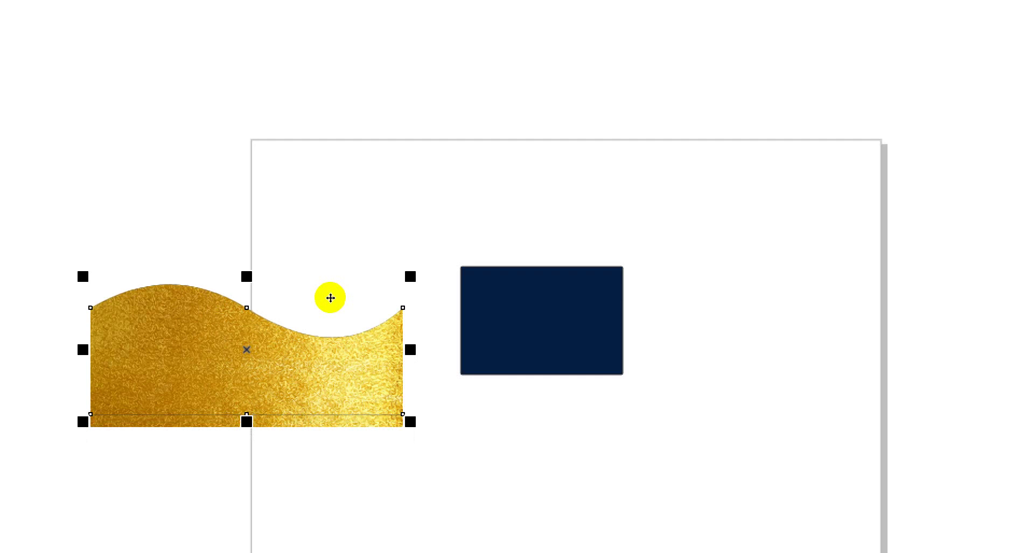
left_click(425, 235)
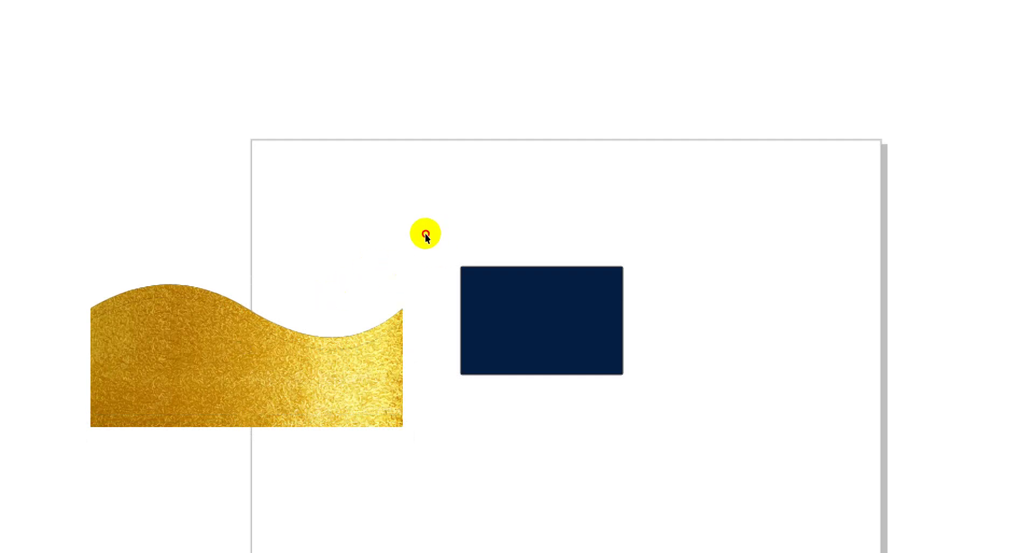
left_click(406, 286)
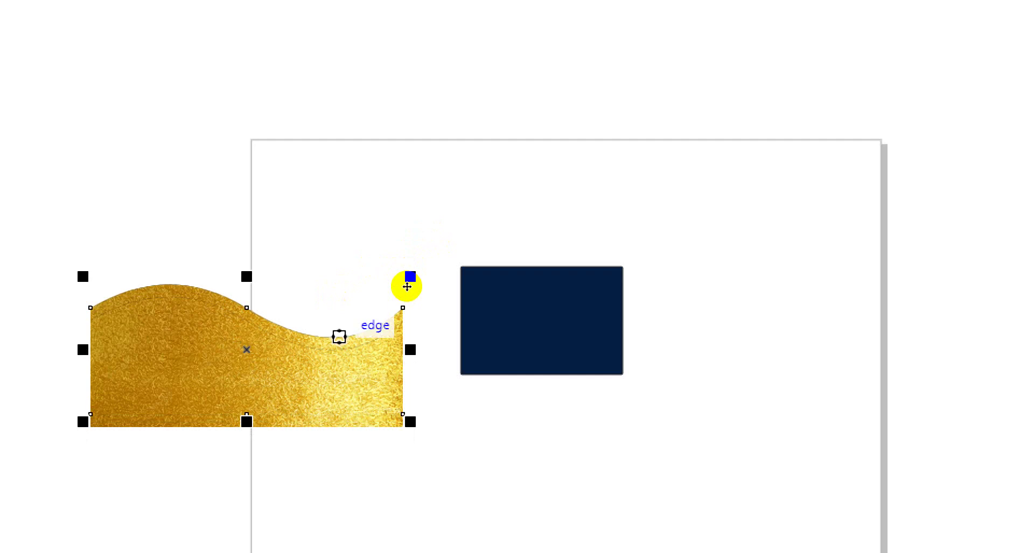
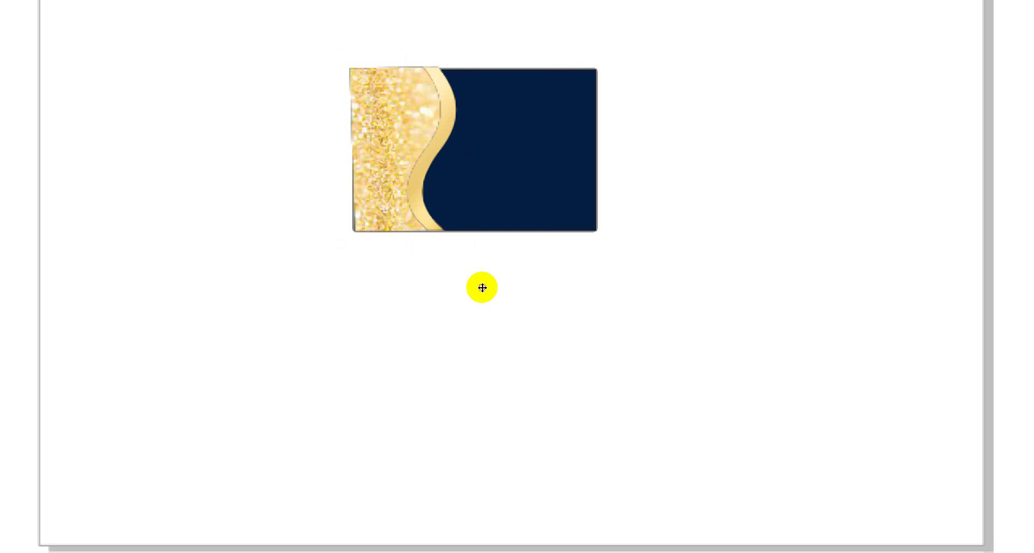
Tilt the card element slightly, deselect it, and zoom out to view the whole page
left_click_drag(508, 242, 508, 241)
left_click(494, 351)
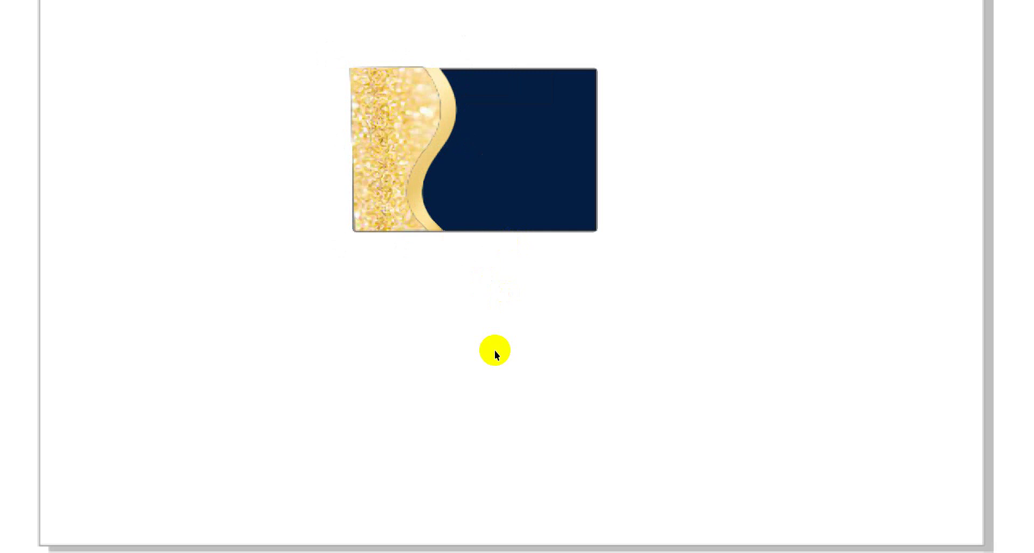
scroll(494, 350, "down", 1)
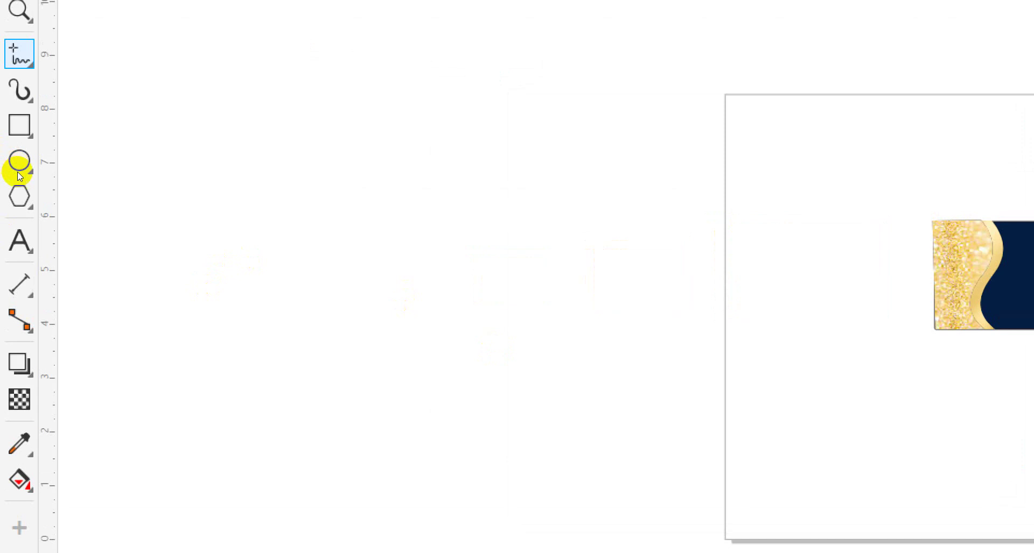
Draw a navy circle left of the page plus an overlapping copy offset to the right
left_click(18, 173)
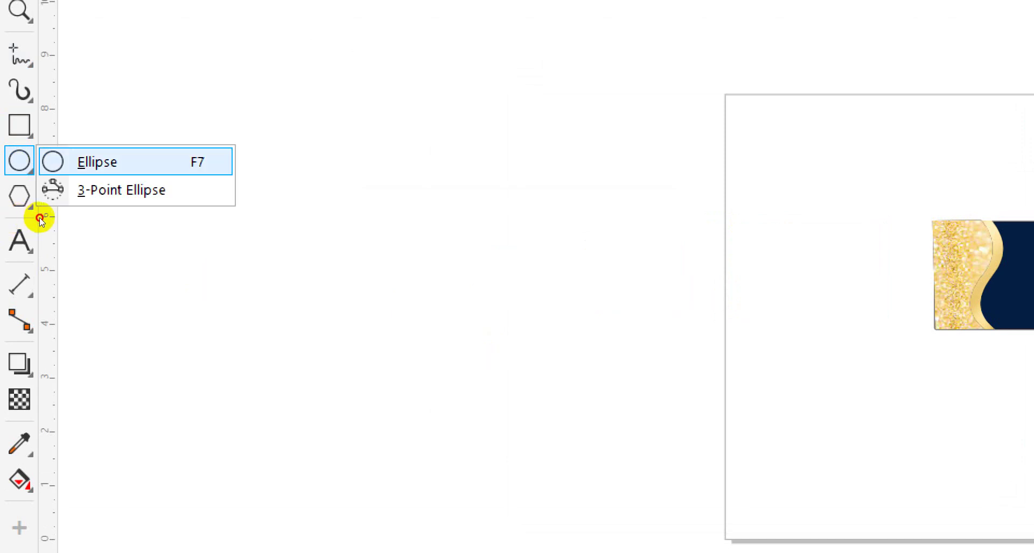
left_click(40, 218)
left_click_drag(128, 188, 245, 298)
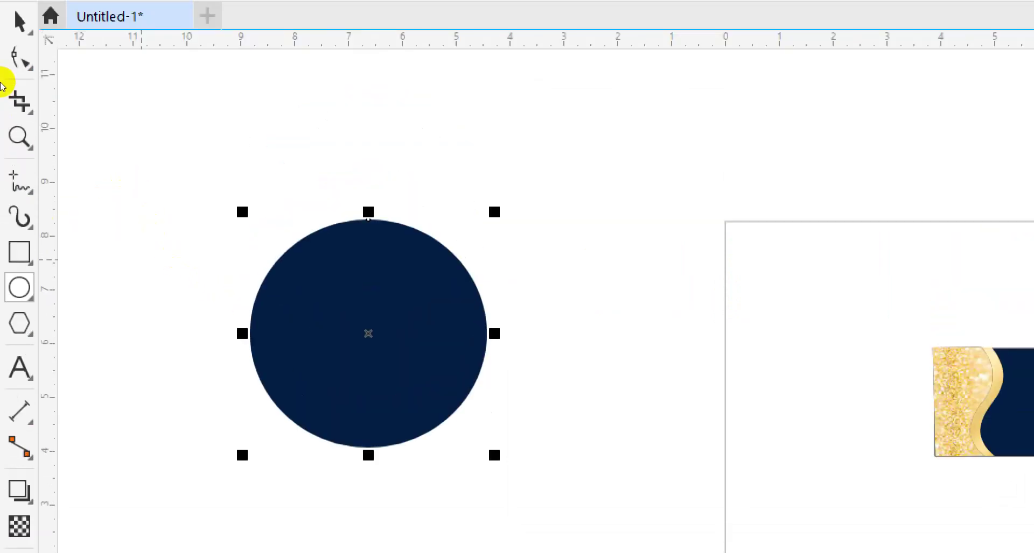
key("space")
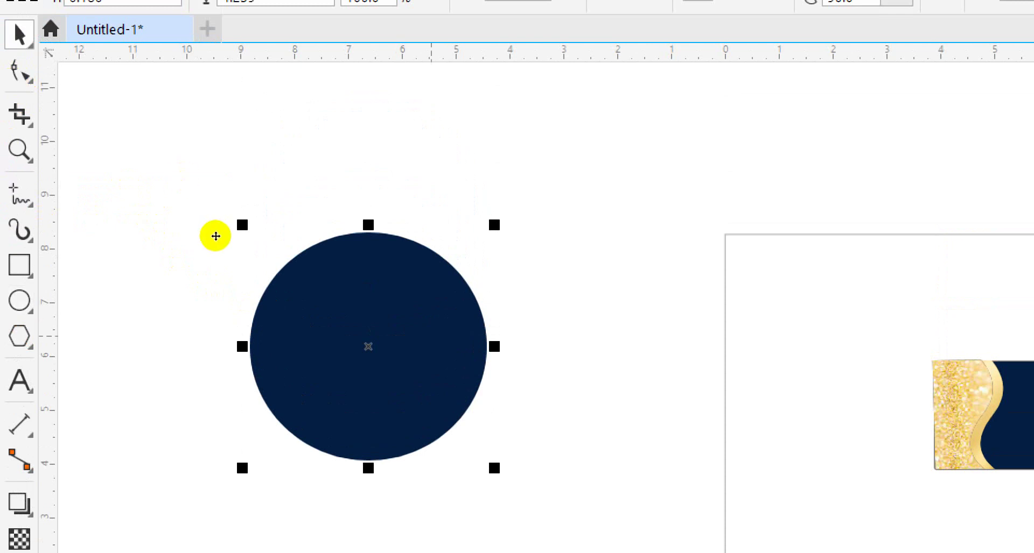
key("plus")
key("Right")
key("Right")
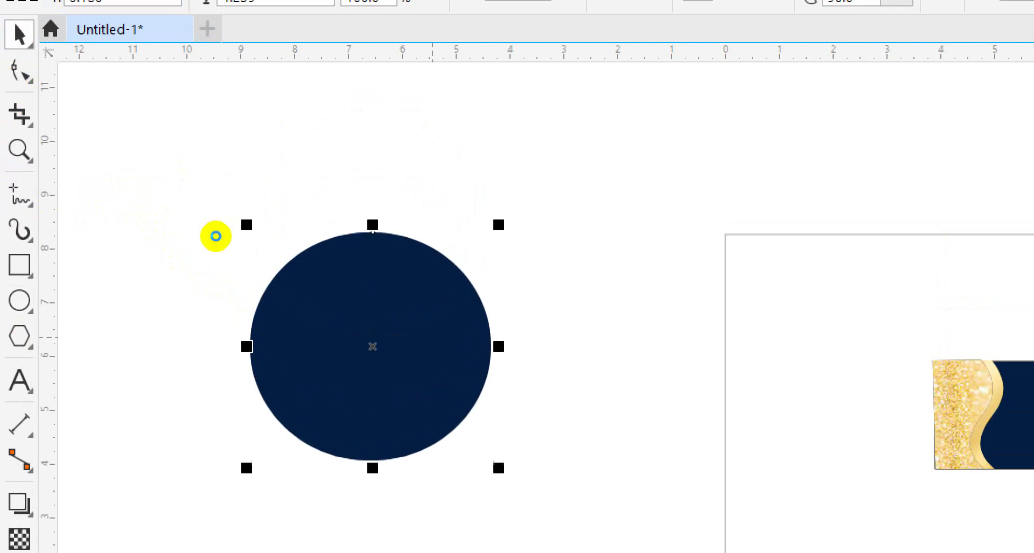
left_click_drag(215, 237, 300, 227)
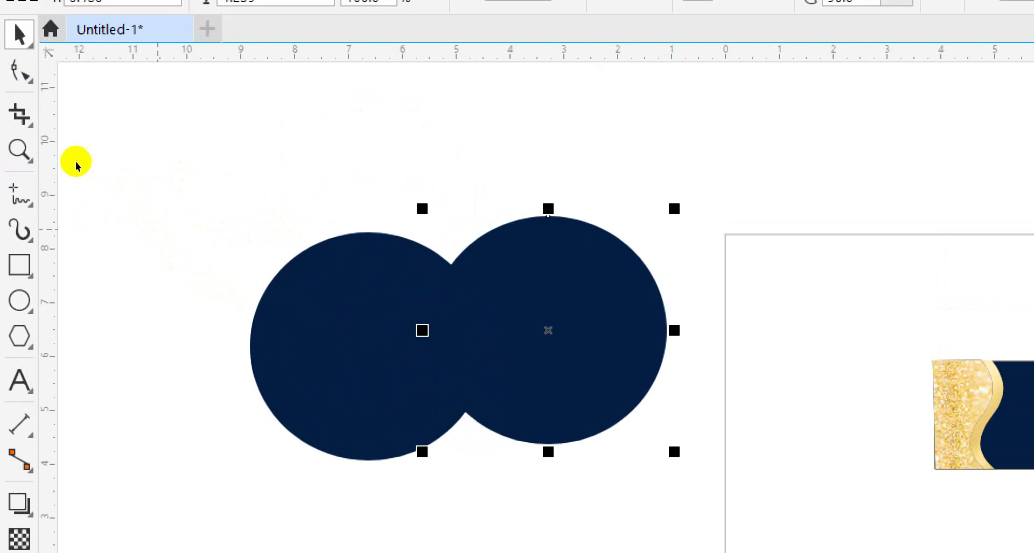
Intersect the two circles into a lens, delete both circles, and tilt the lens slightly
left_click_drag(189, 134, 742, 493)
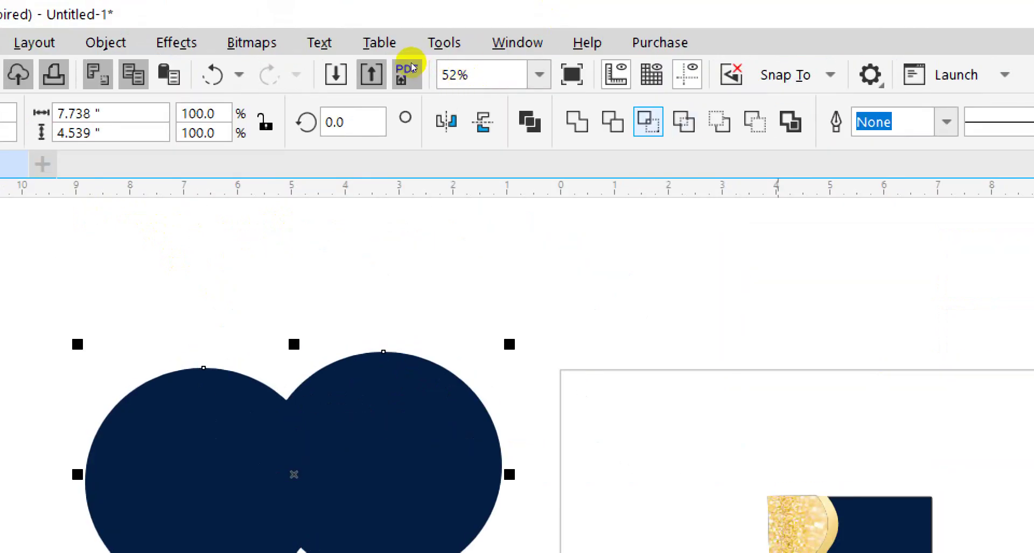
left_click(648, 122)
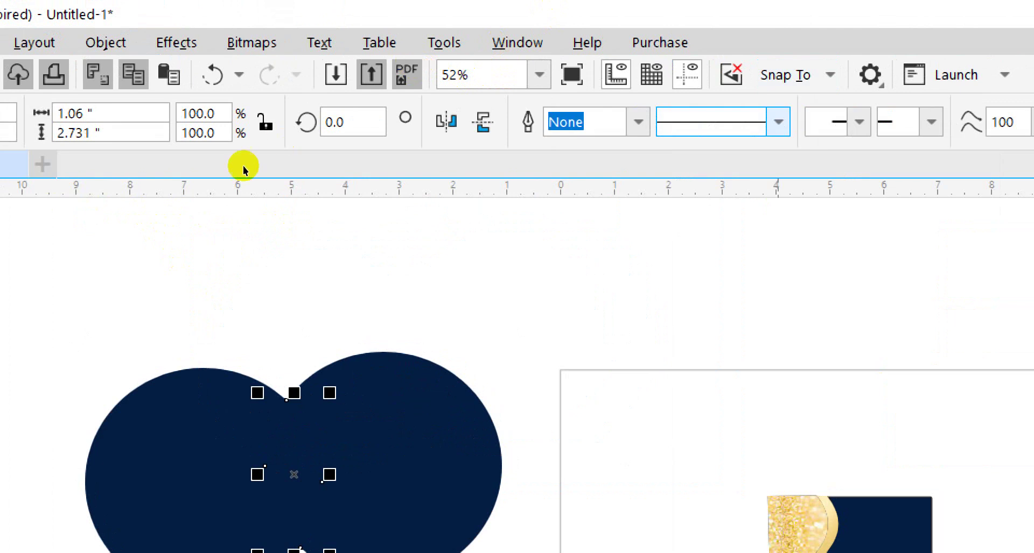
left_click_drag(232, 223, 219, 147)
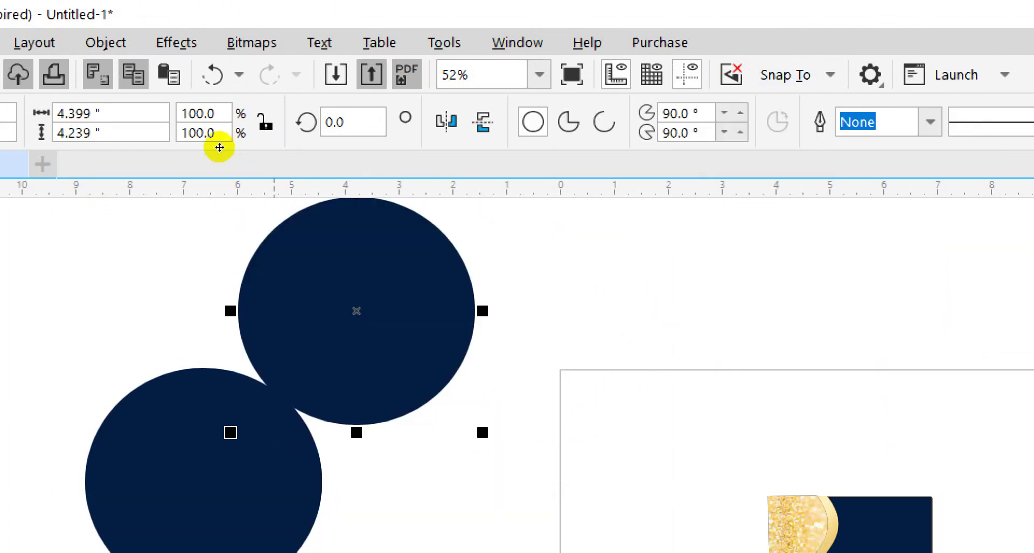
key("Delete")
left_click(188, 218)
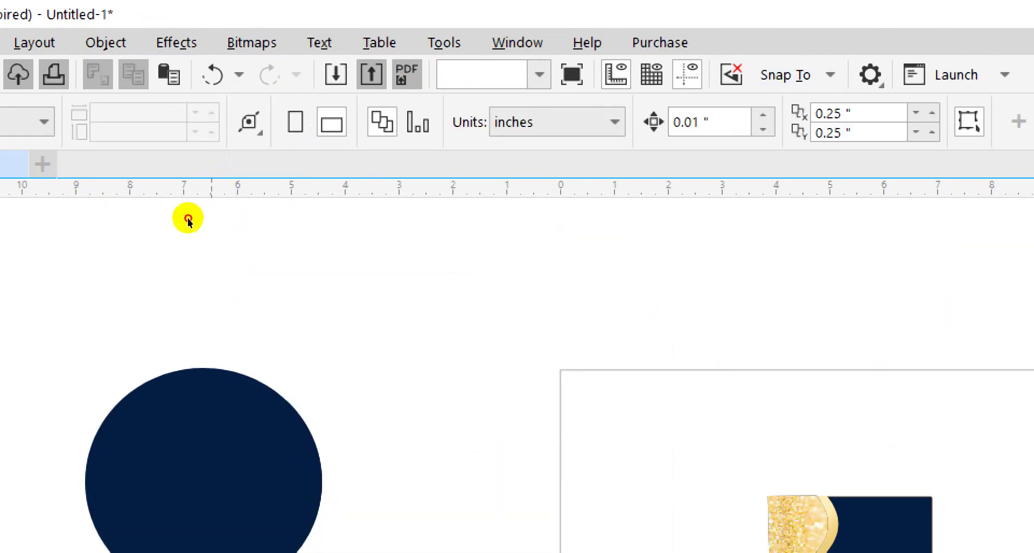
key("Delete")
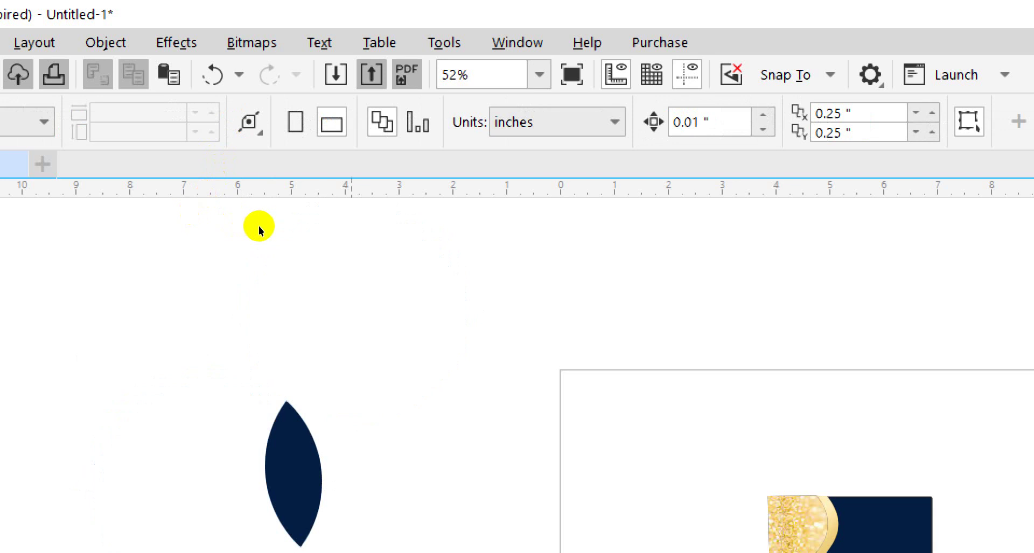
left_click(231, 232)
left_click(231, 232)
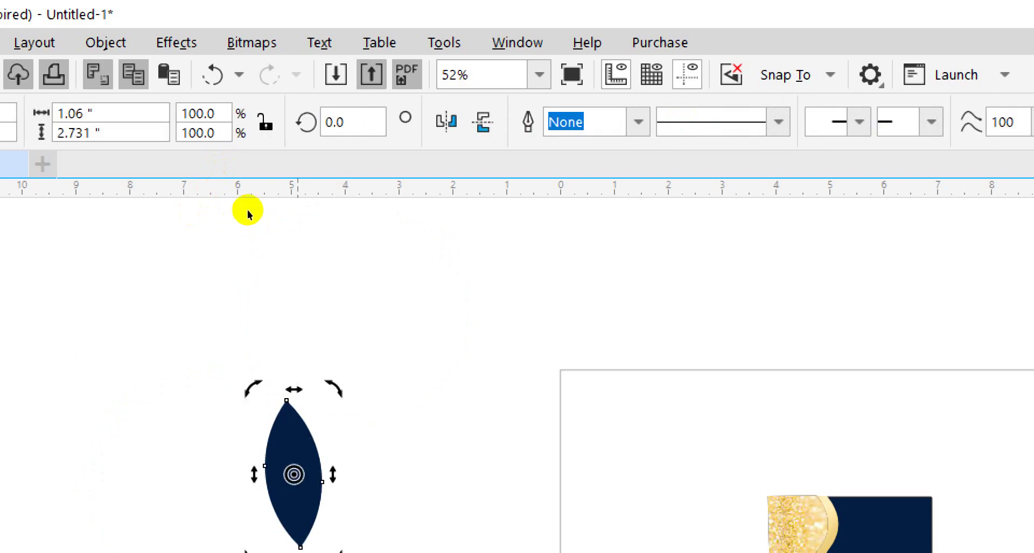
left_click_drag(249, 194, 253, 194)
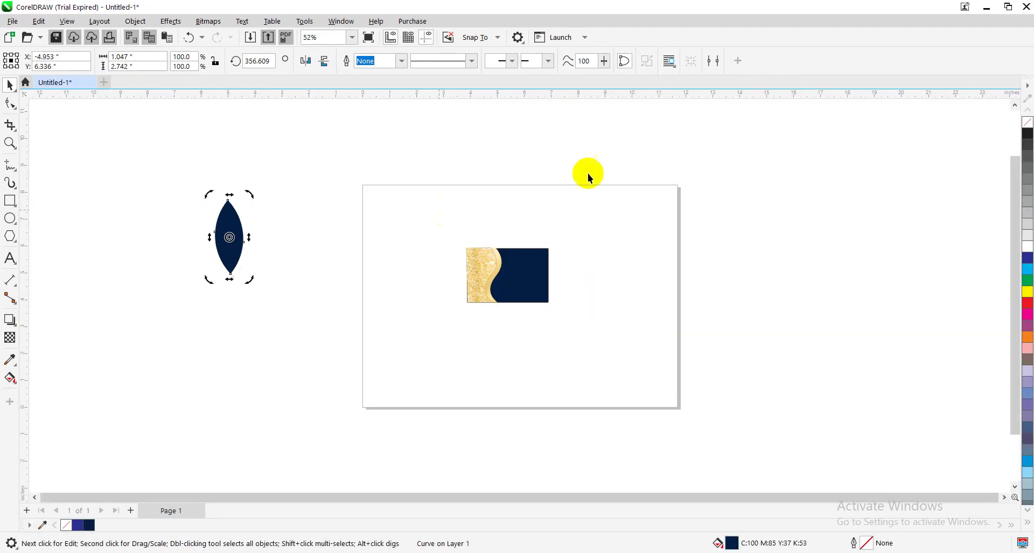
Fill the lens white, give it a black hairline outline, and squeeze it to half width
left_click(1029, 247)
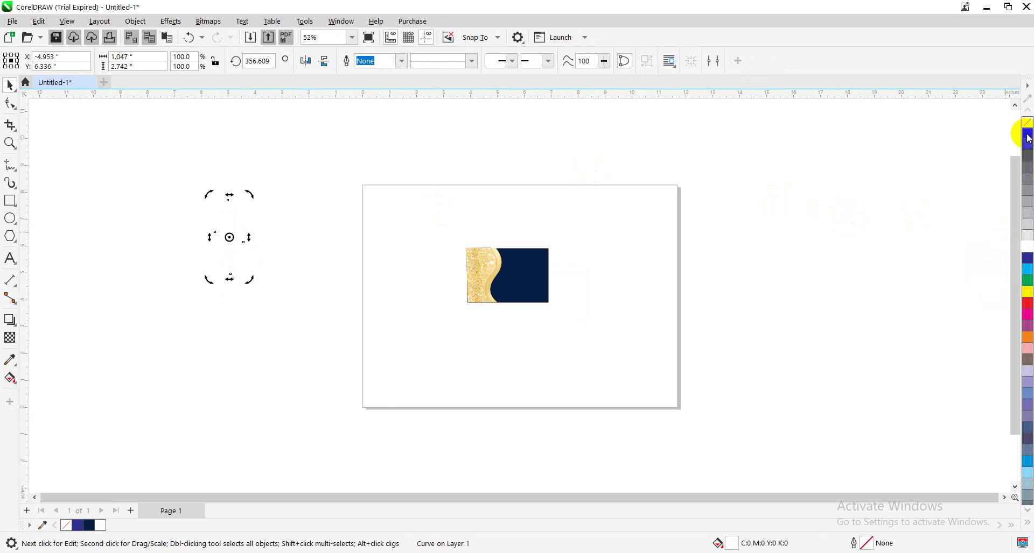
right_click(1029, 138)
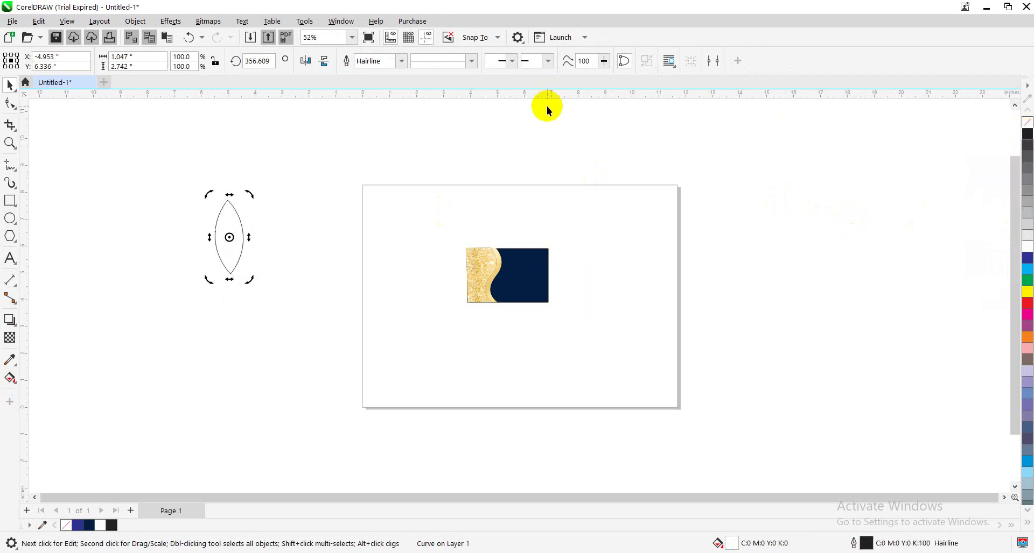
left_click(255, 248)
left_click(241, 237)
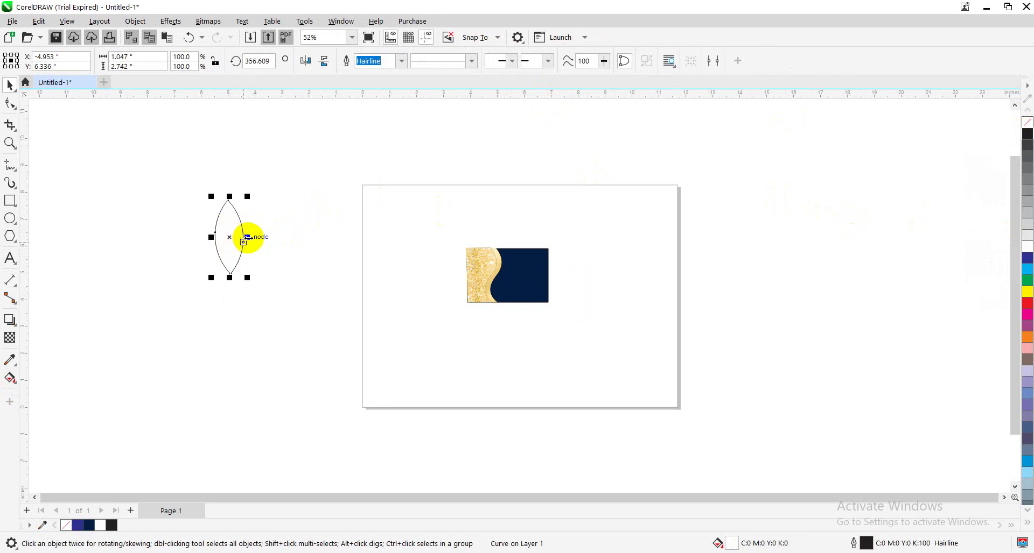
left_click_drag(248, 238, 241, 237)
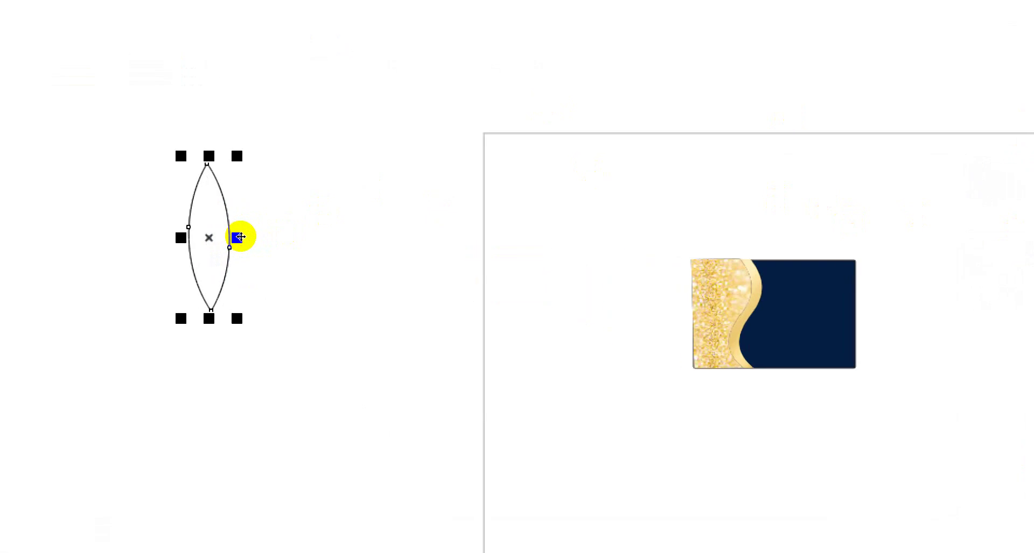
Try rotating lens copies around a lowered centre, then undo and delete the extra petals
left_click(222, 234)
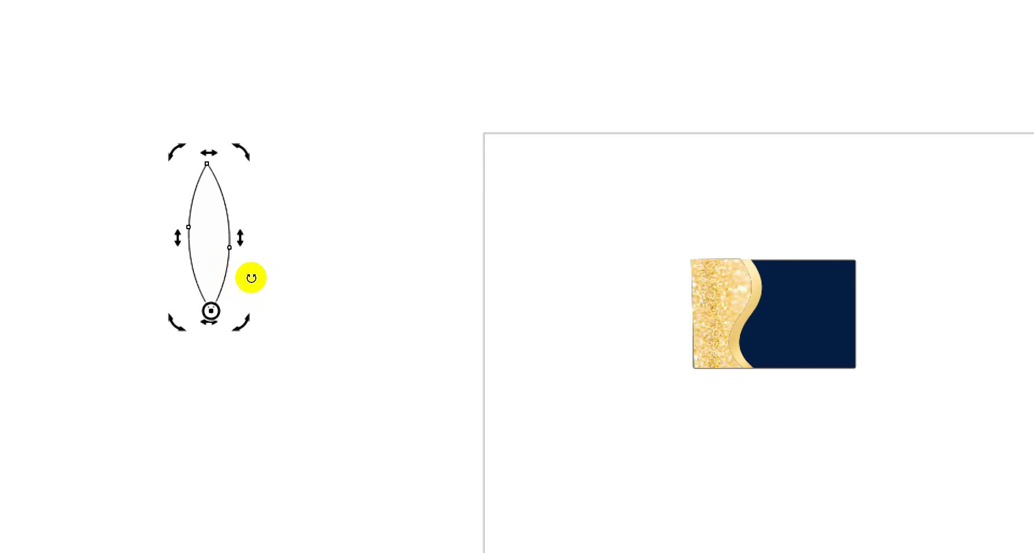
key("Down")
key("Down")
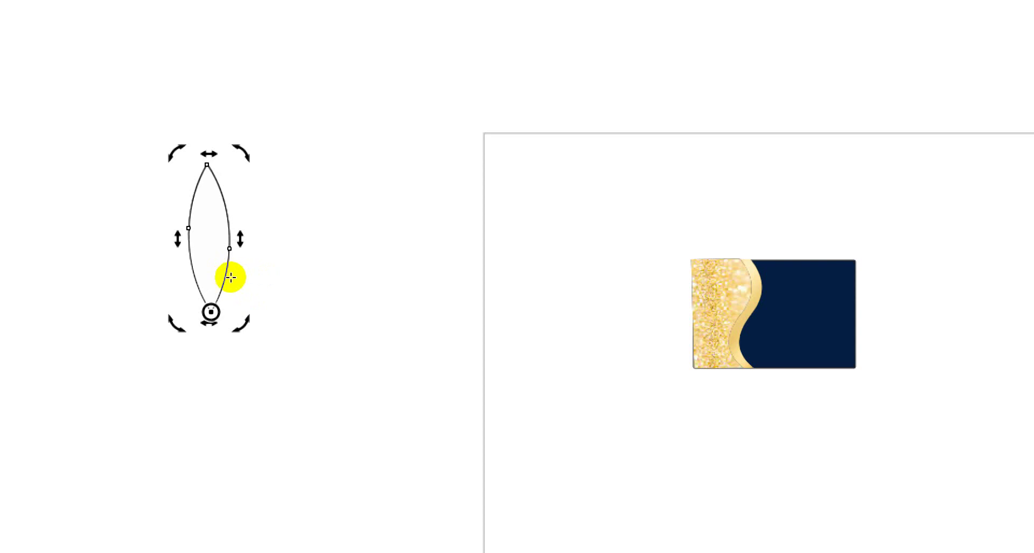
left_click_drag(231, 278, 226, 281)
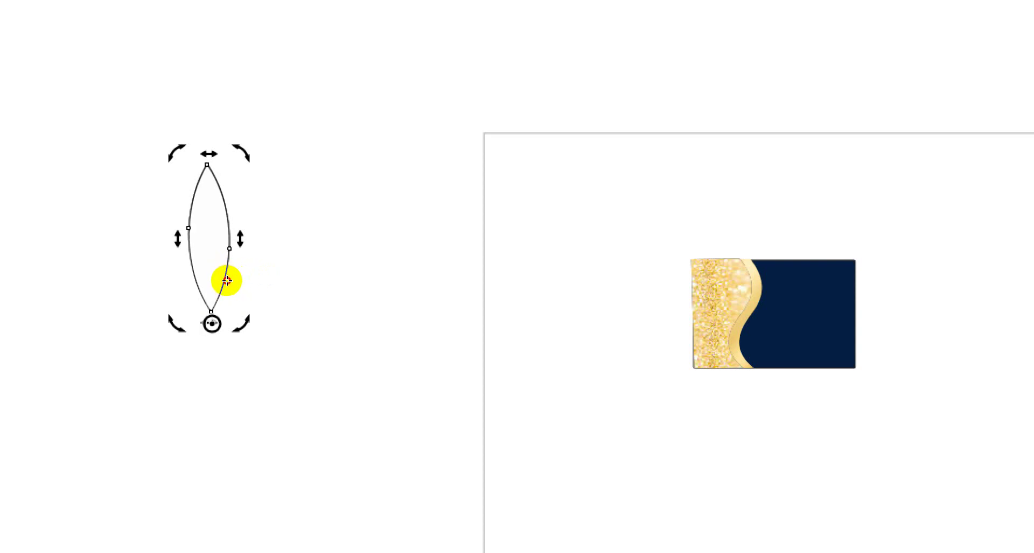
left_click_drag(240, 194, 286, 220)
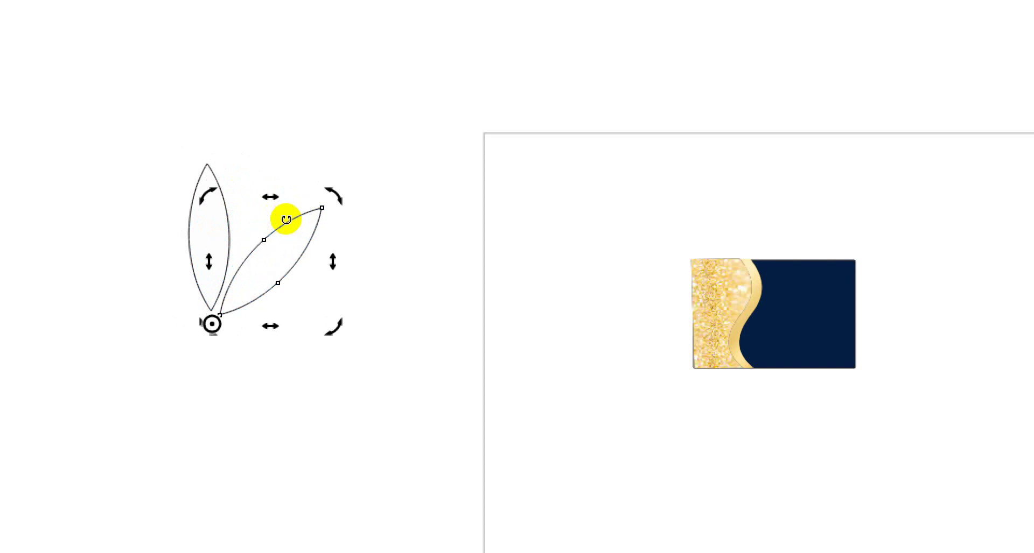
key("ctrl+d")
key("ctrl+d")
key("ctrl+d")
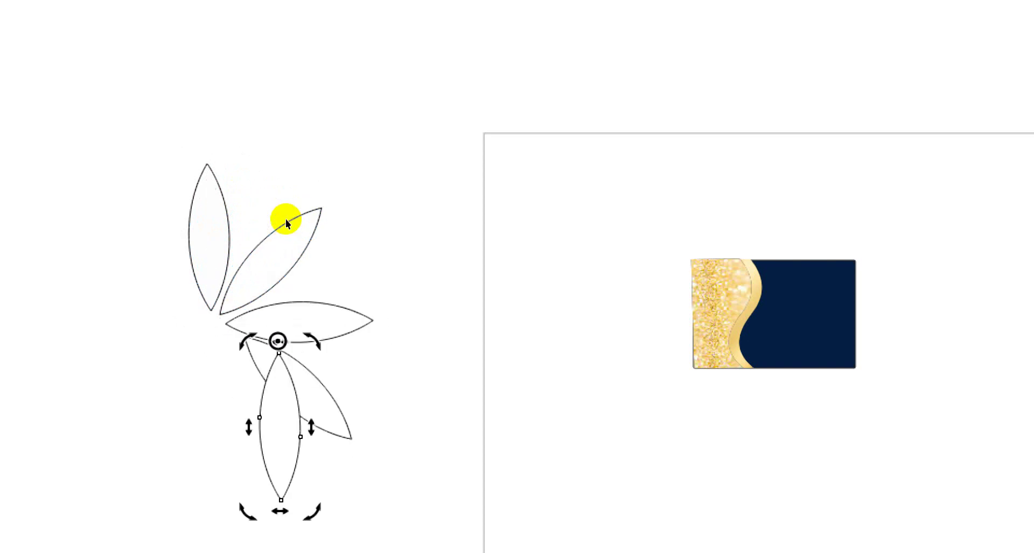
key("ctrl+z")
key("ctrl+z")
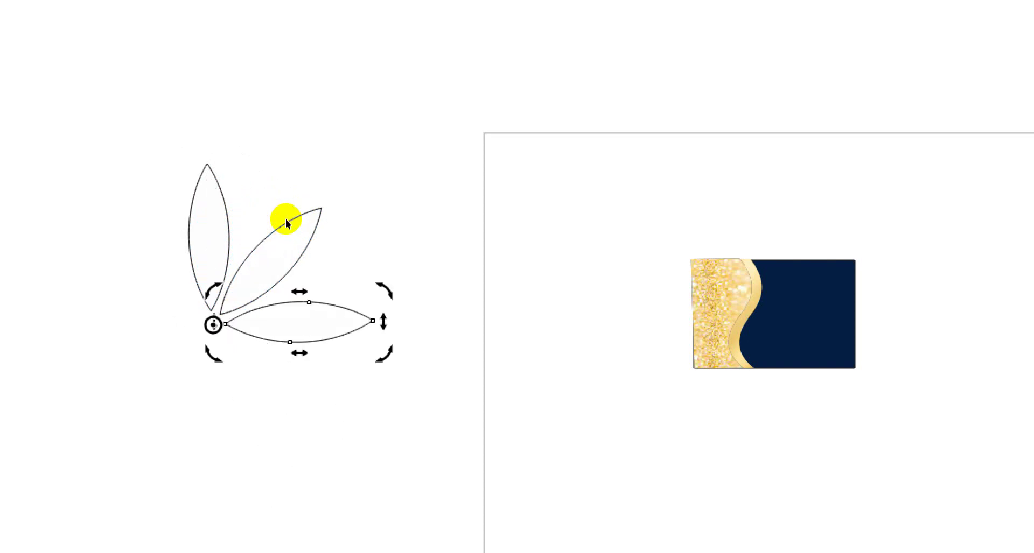
key("Delete")
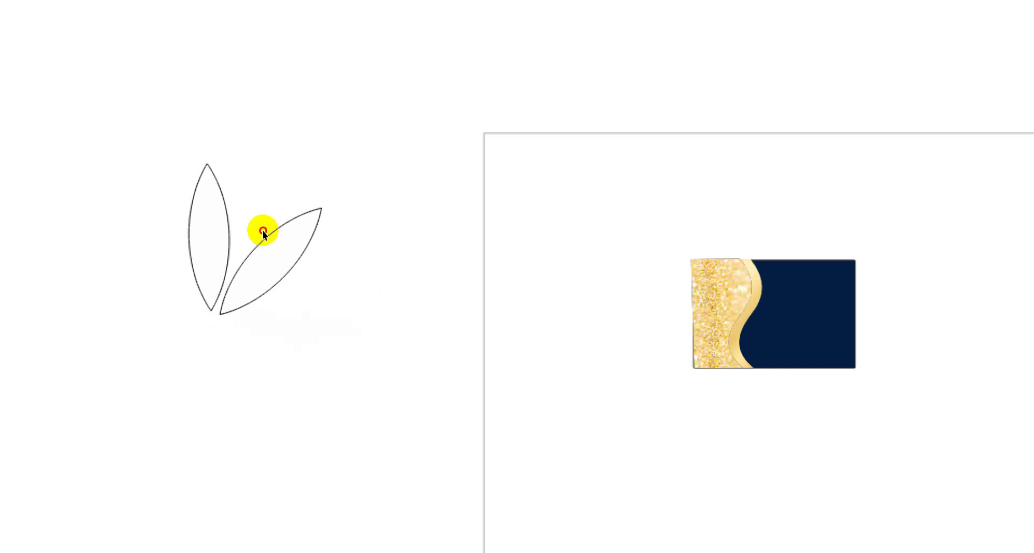
left_click(263, 231)
key("Delete")
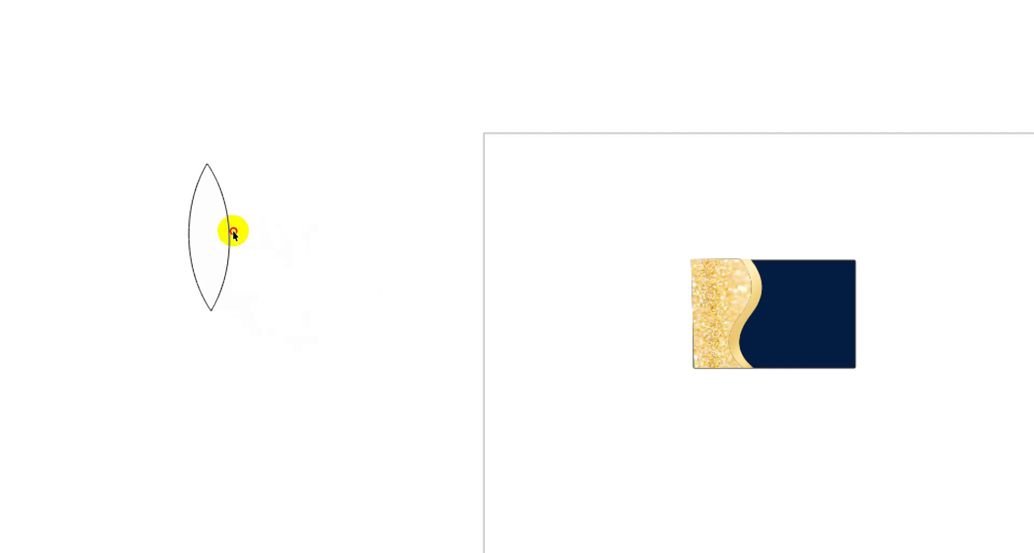
Rotate a petal copy around its bottom tip and repeat it until eight petals form
left_click(232, 231)
left_click(232, 231)
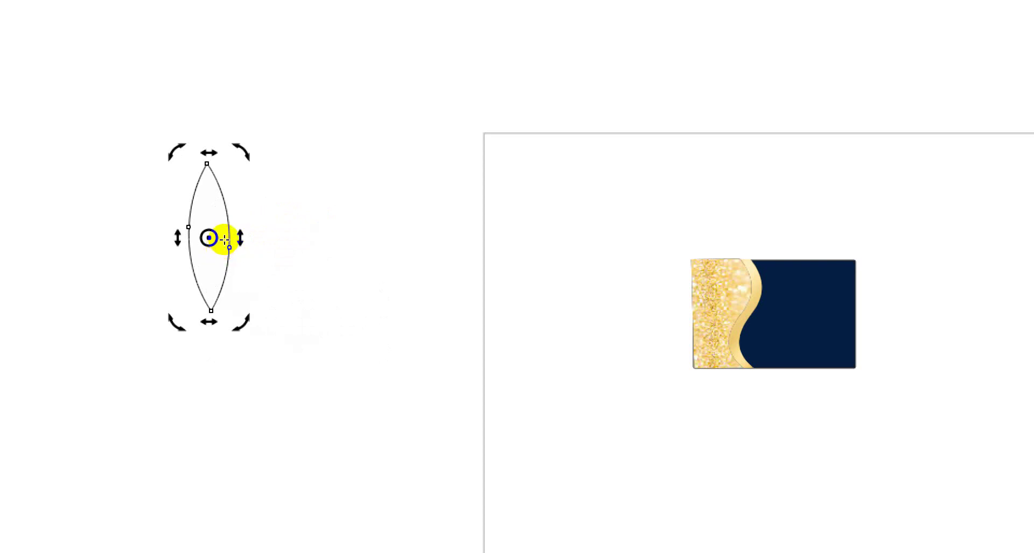
left_click_drag(225, 240, 226, 281)
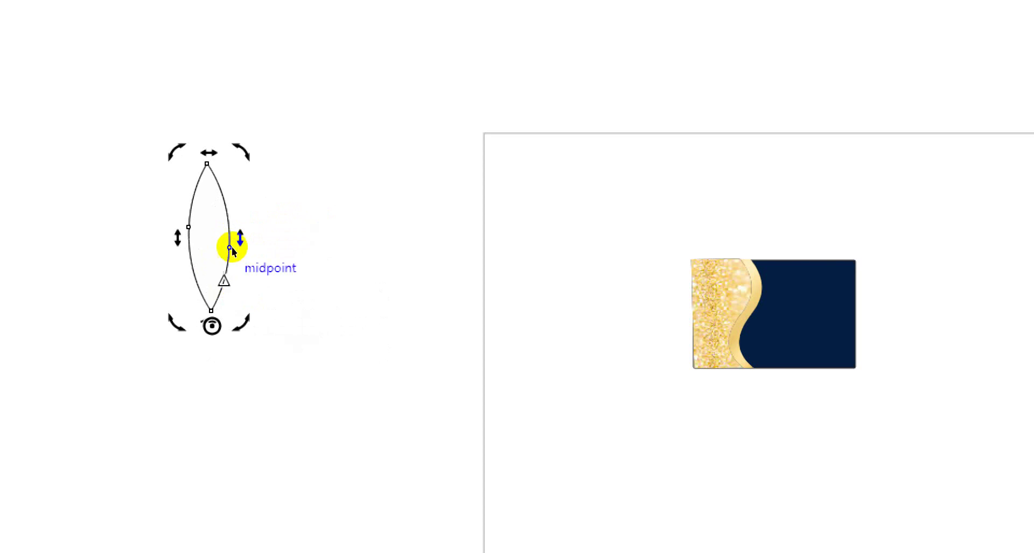
left_click_drag(242, 191, 299, 229)
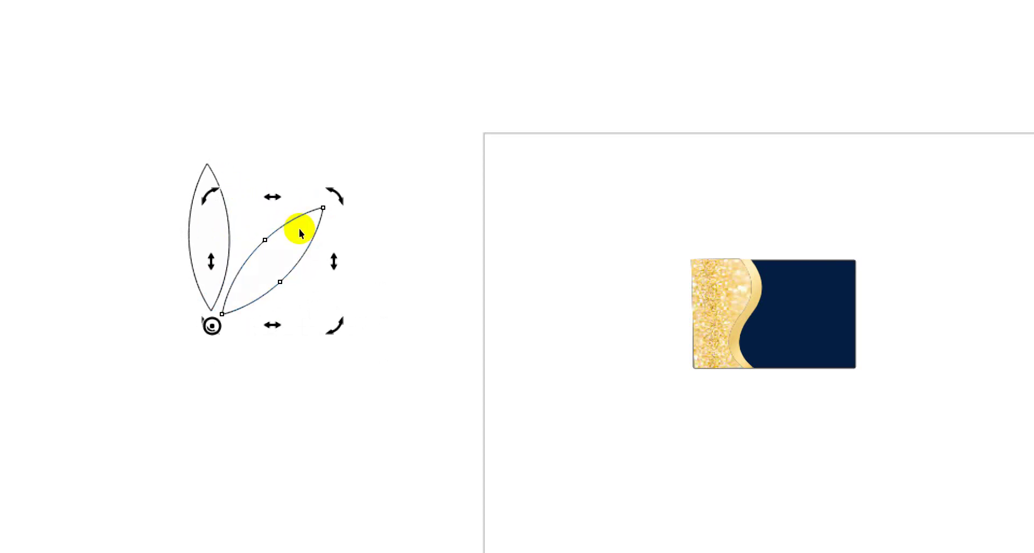
key("ctrl+r")
key("ctrl+r")
key("ctrl+r")
key("ctrl+r")
key("ctrl+r")
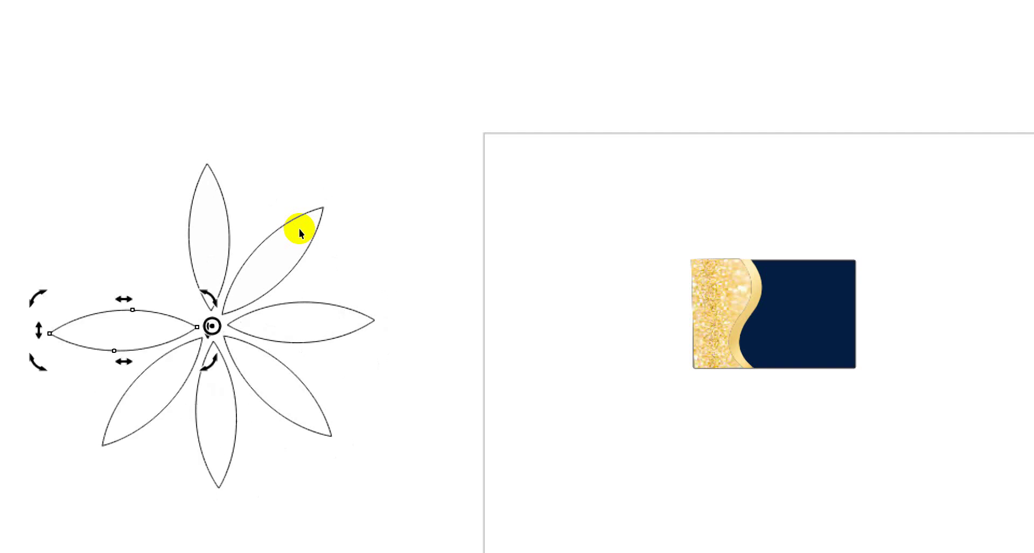
key("ctrl+r")
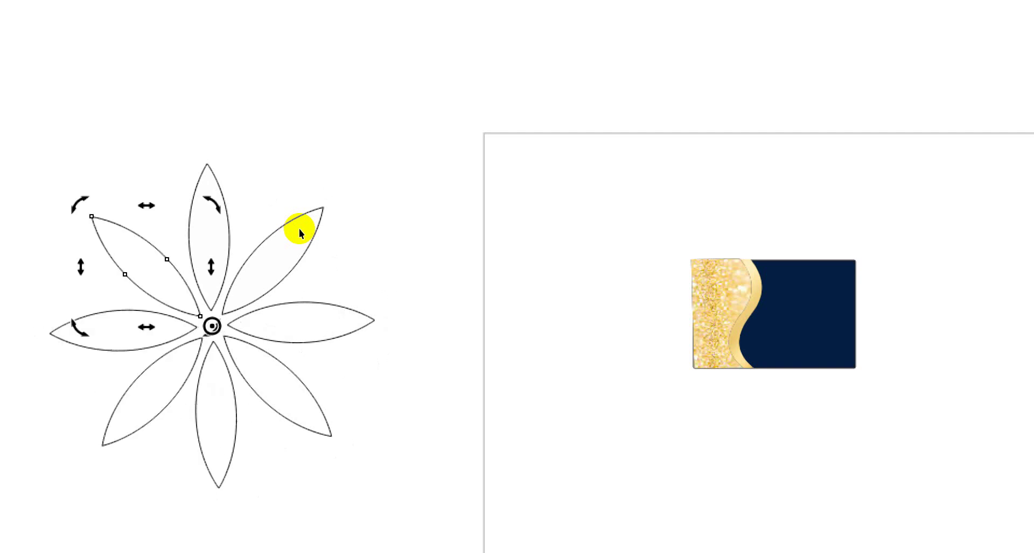
Marquee-select all eight petals together
scroll(298, 228, "down", 2)
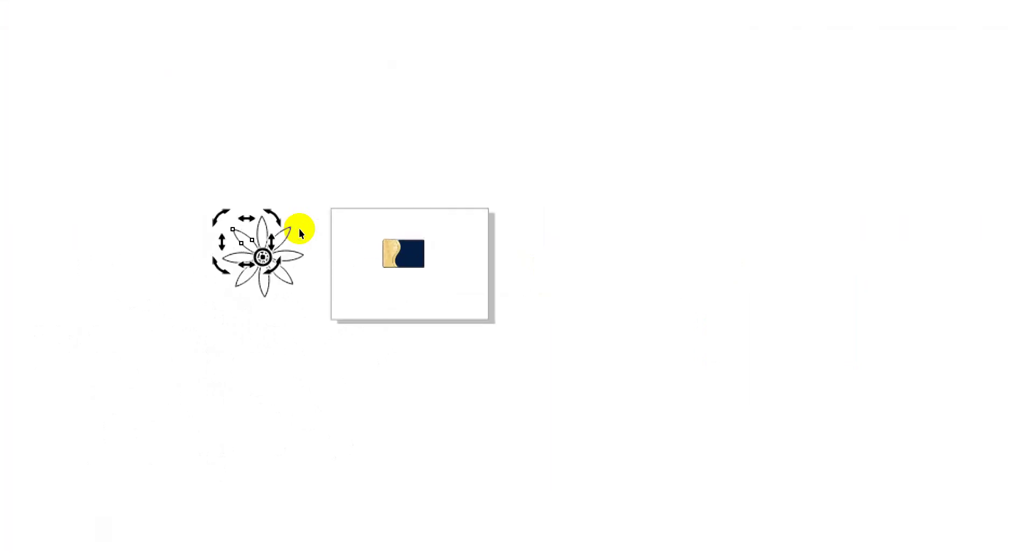
scroll(299, 228, "up", 1)
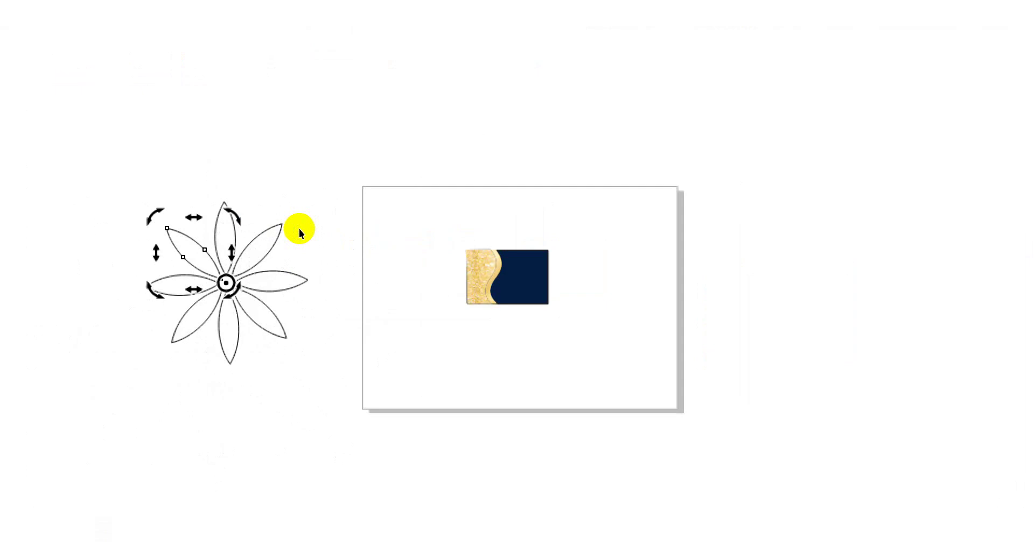
scroll(299, 231, "up", 1)
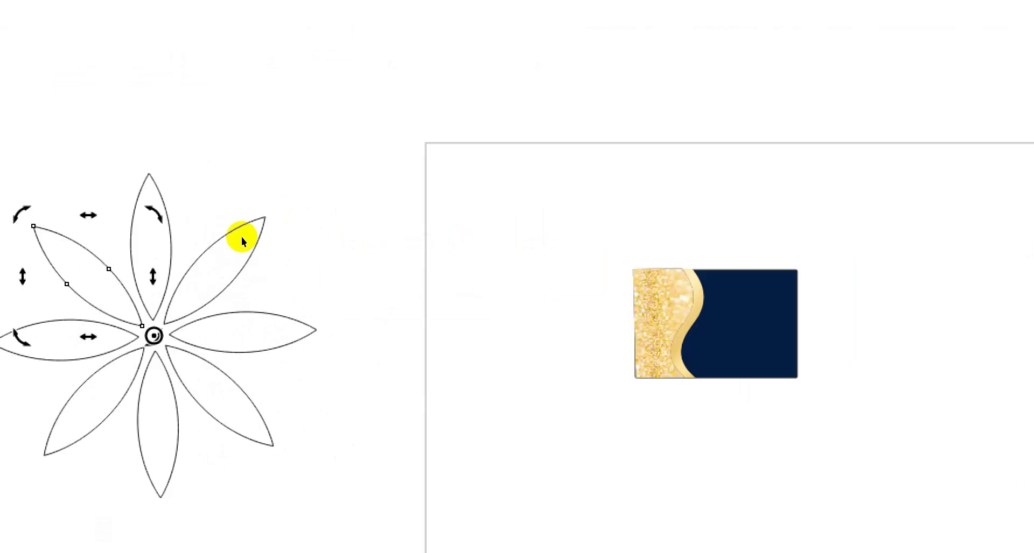
left_click(187, 205)
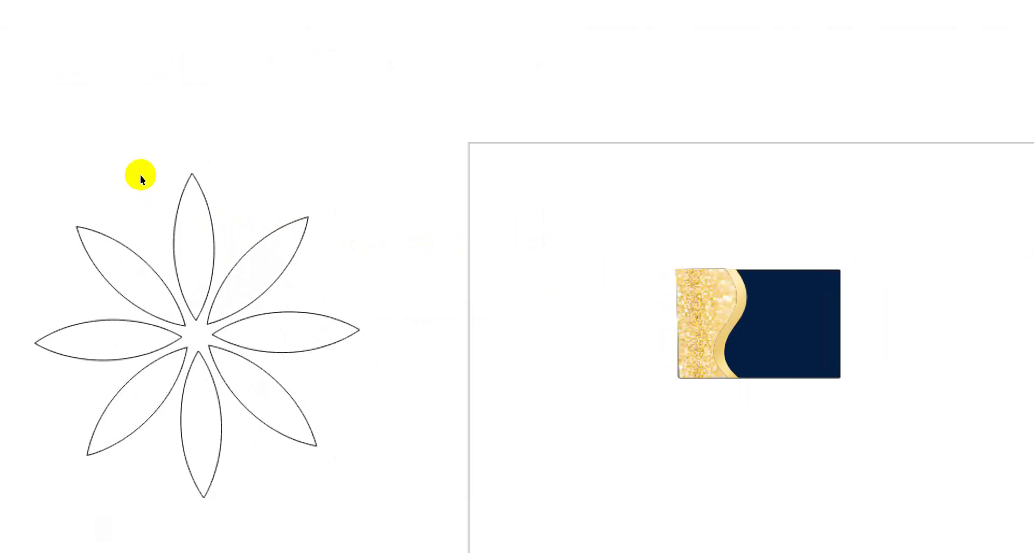
left_click_drag(140, 176, 348, 408)
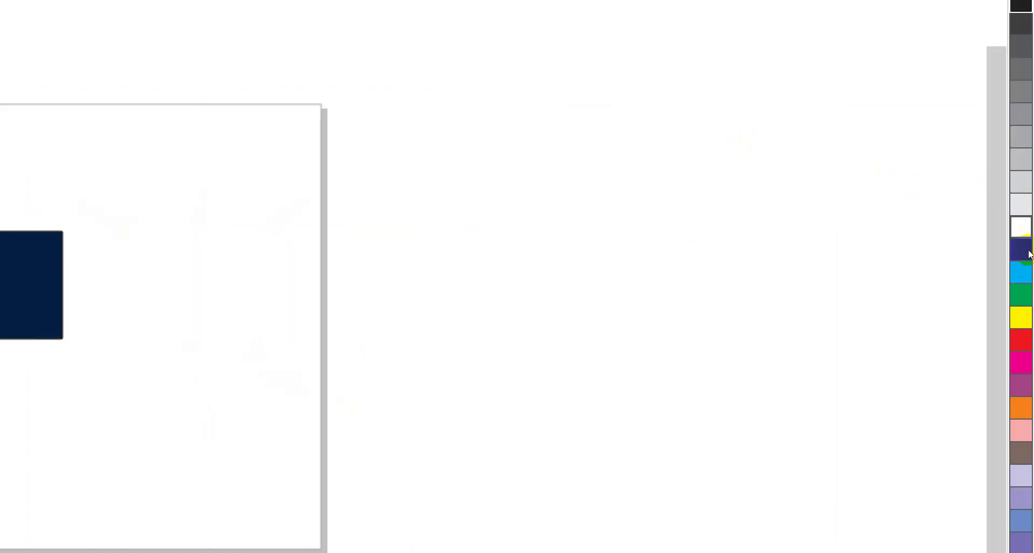
Fill the petals white, group them, and drag a copy of the flower right of the page
left_click(1025, 234)
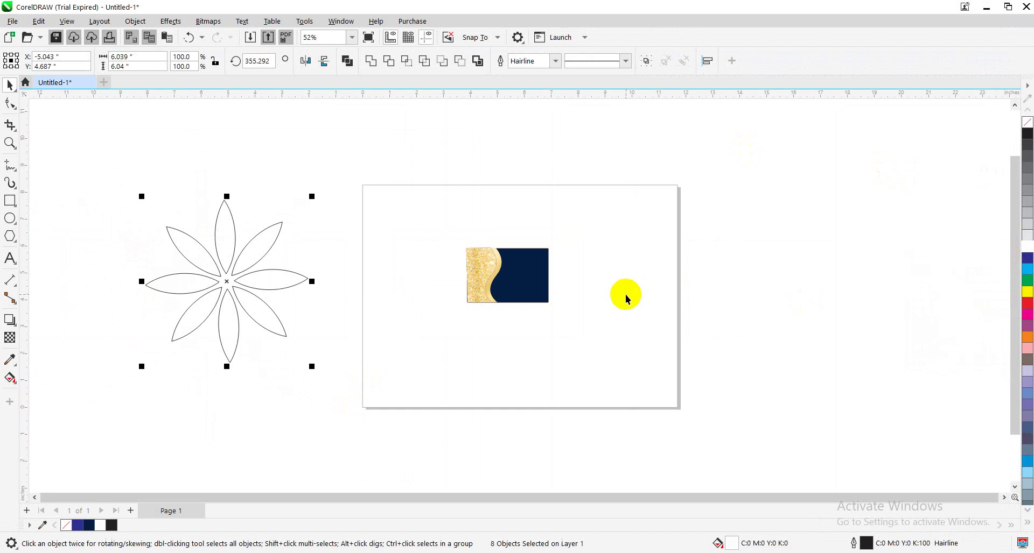
key("ctrl+g")
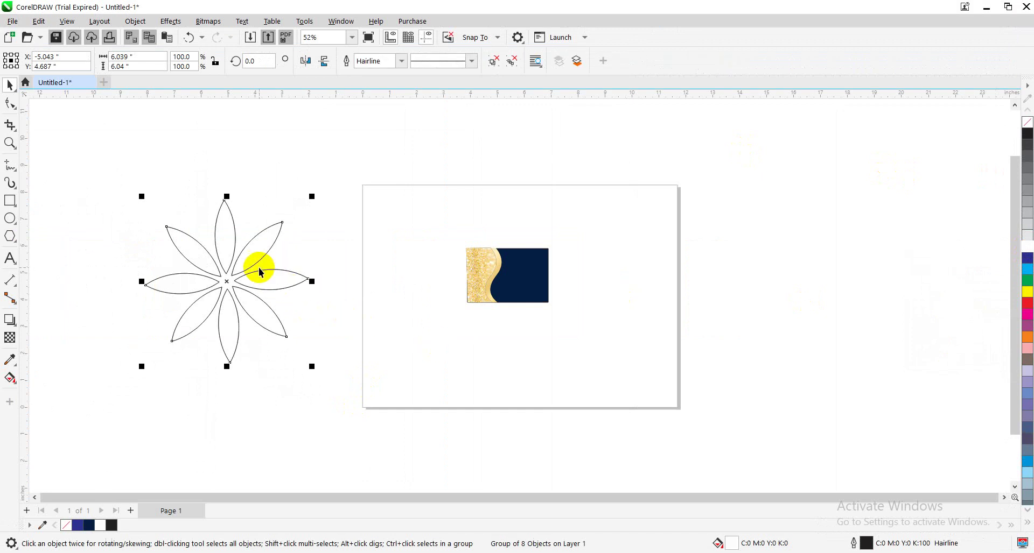
left_click_drag(255, 263, 849, 313)
left_click(290, 280)
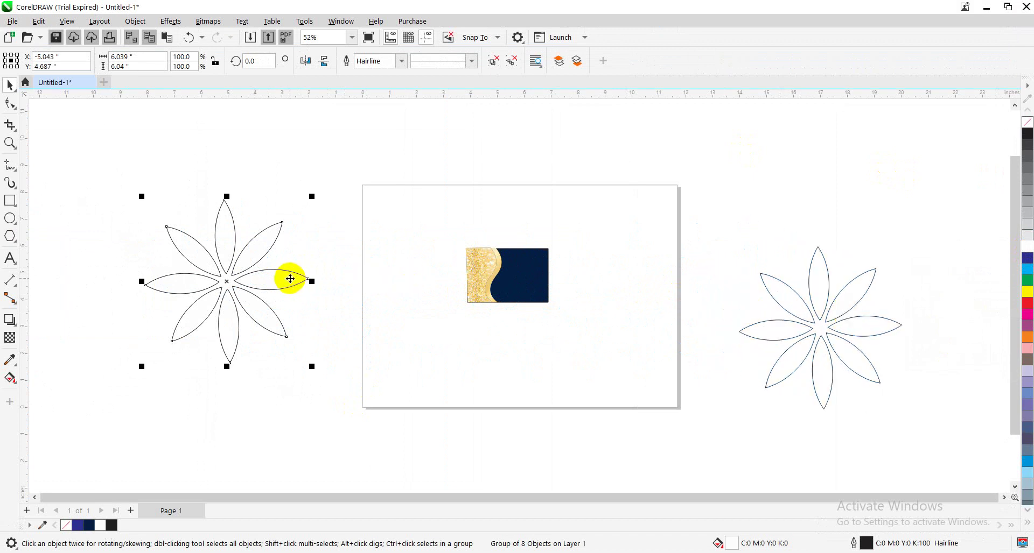
key("super")
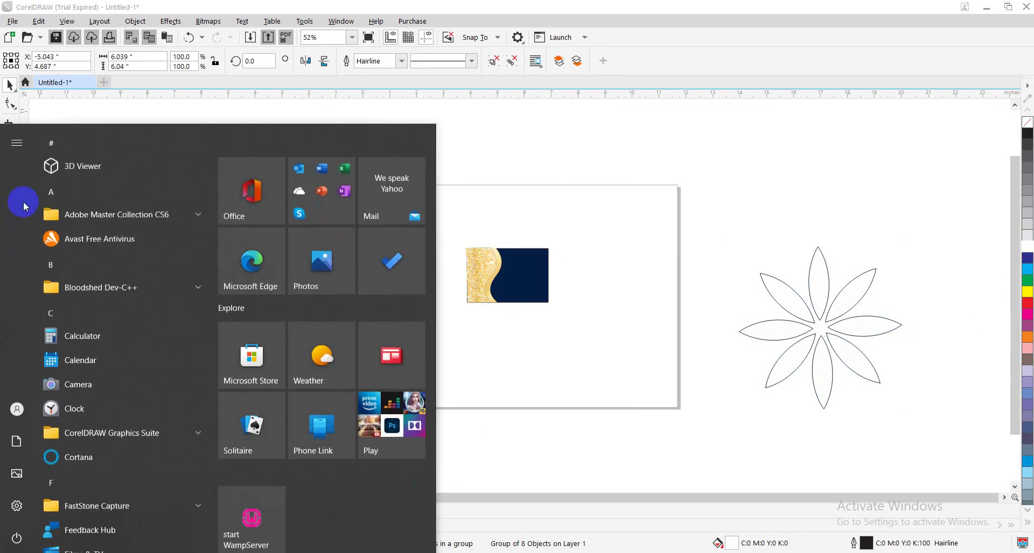
Dismiss the Start menu and zoom in on the left flower's petals, then back out
left_click(62, 97)
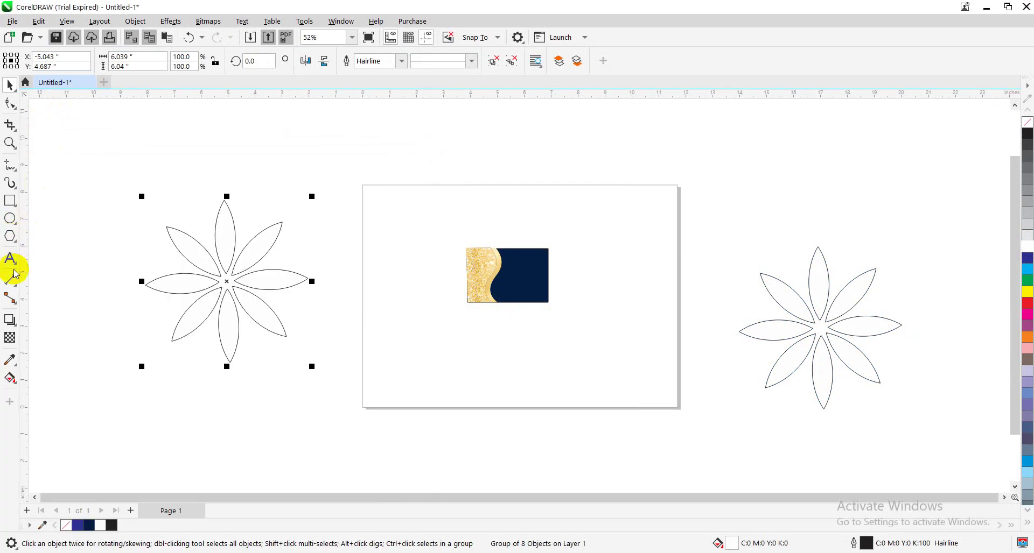
left_click(10, 143)
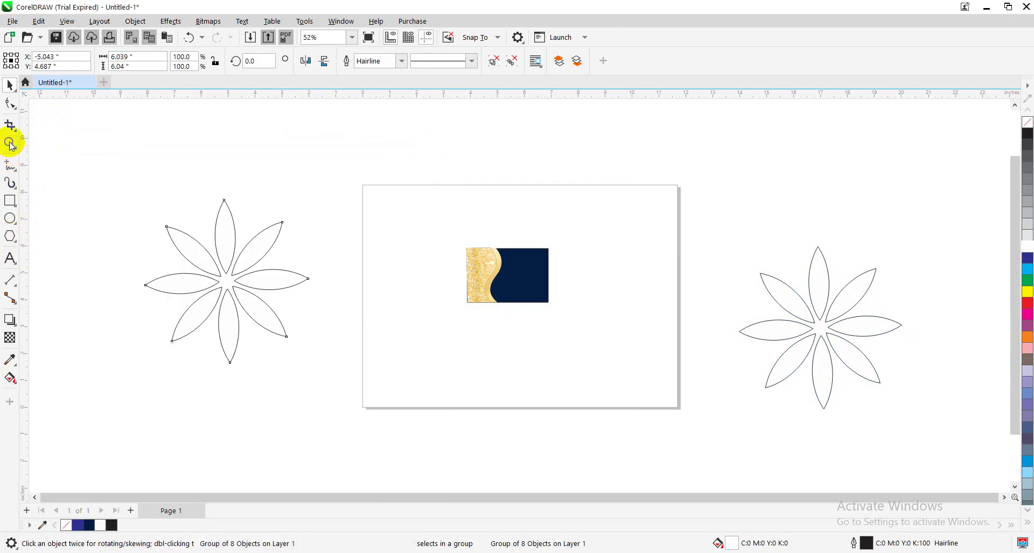
left_click(516, 289)
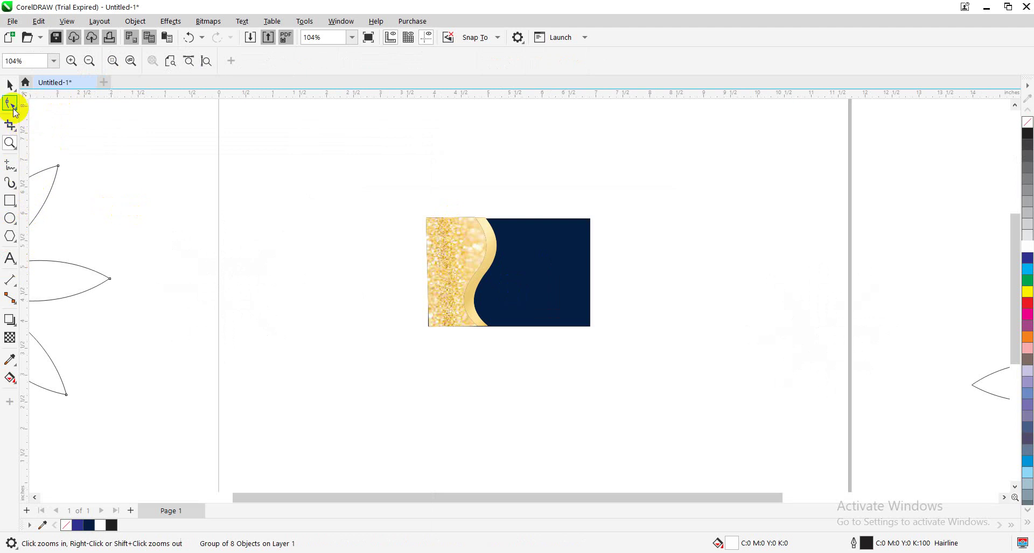
left_click(11, 93)
left_click(54, 227)
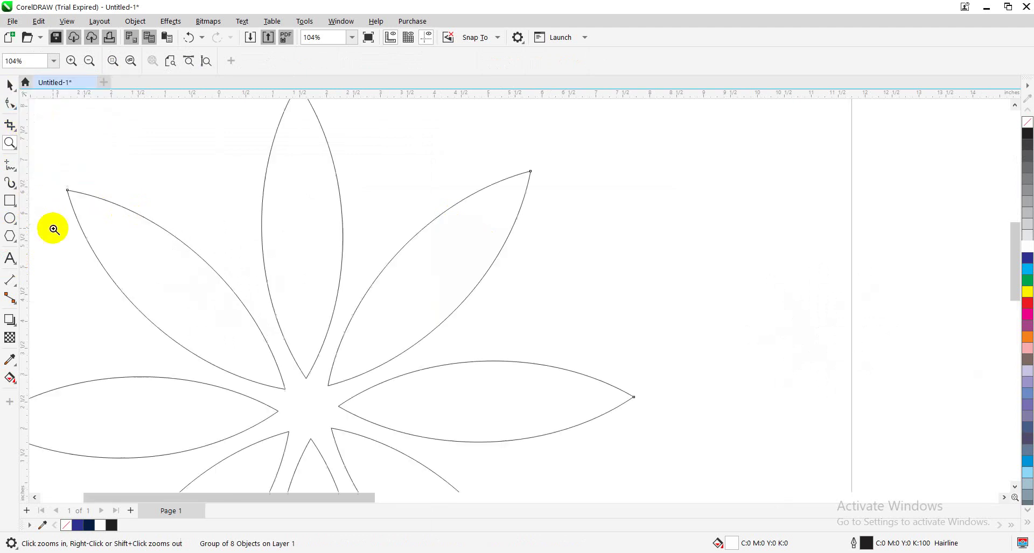
left_click(10, 86)
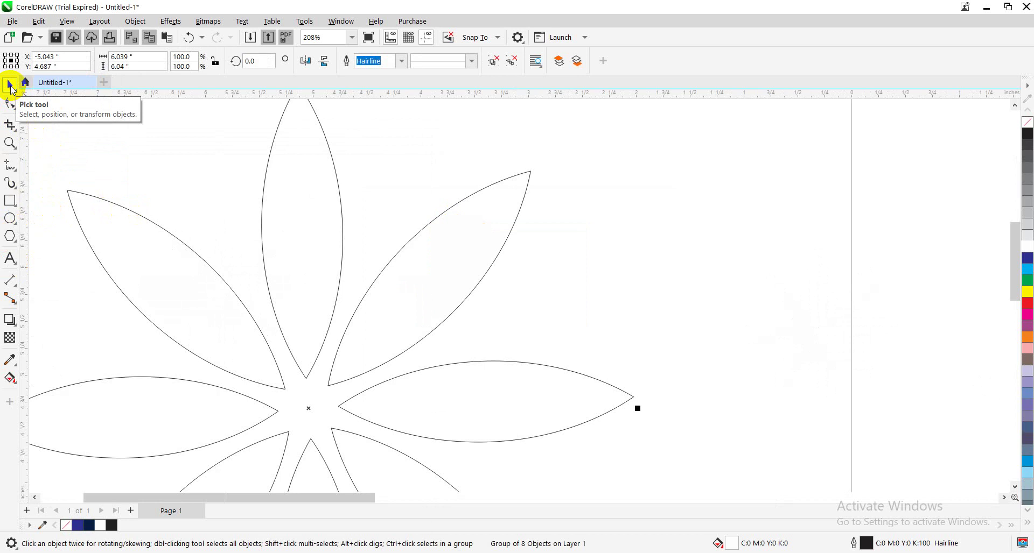
key("F3")
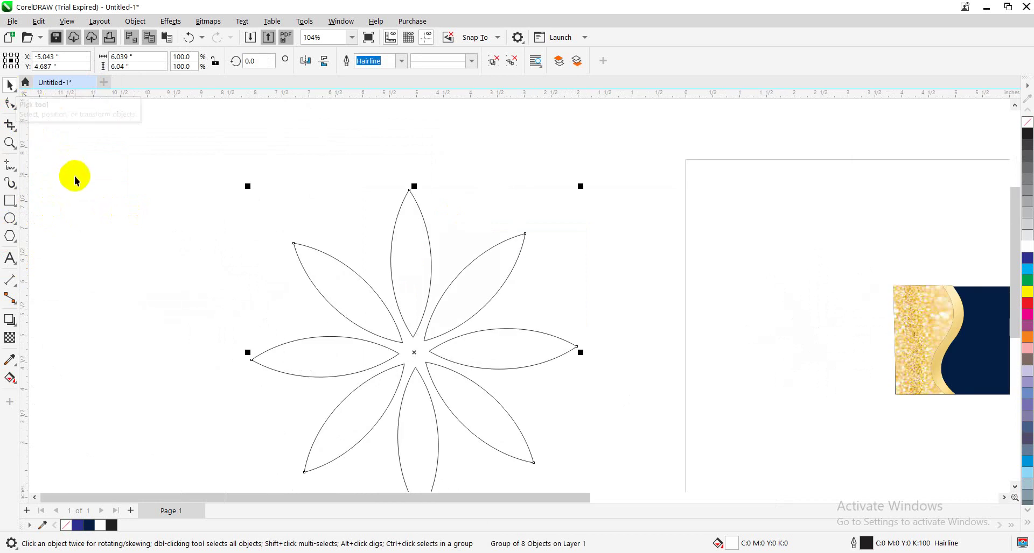
Shrink the flower to about a quarter size and move it onto the navy card
left_click_drag(581, 187, 491, 304)
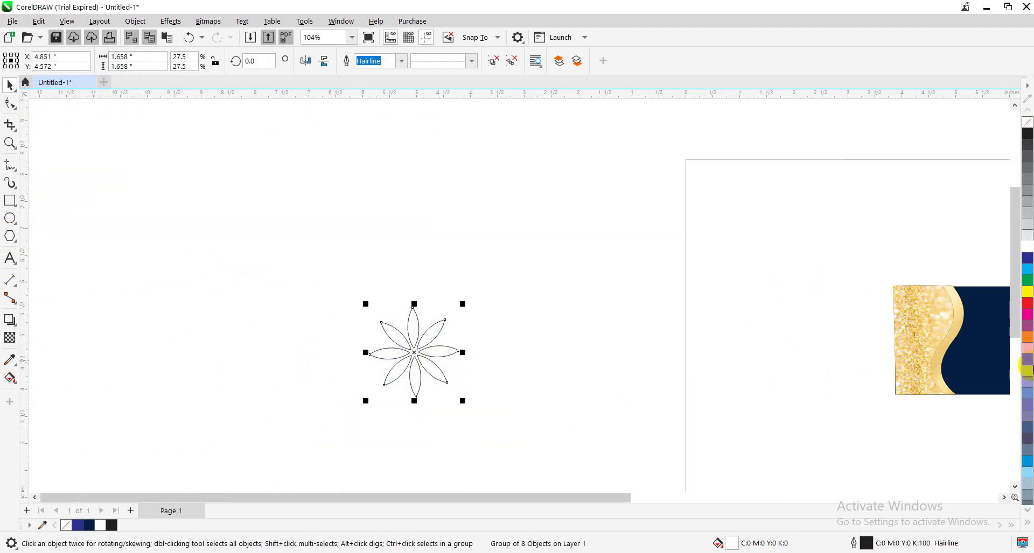
key("shift+F4")
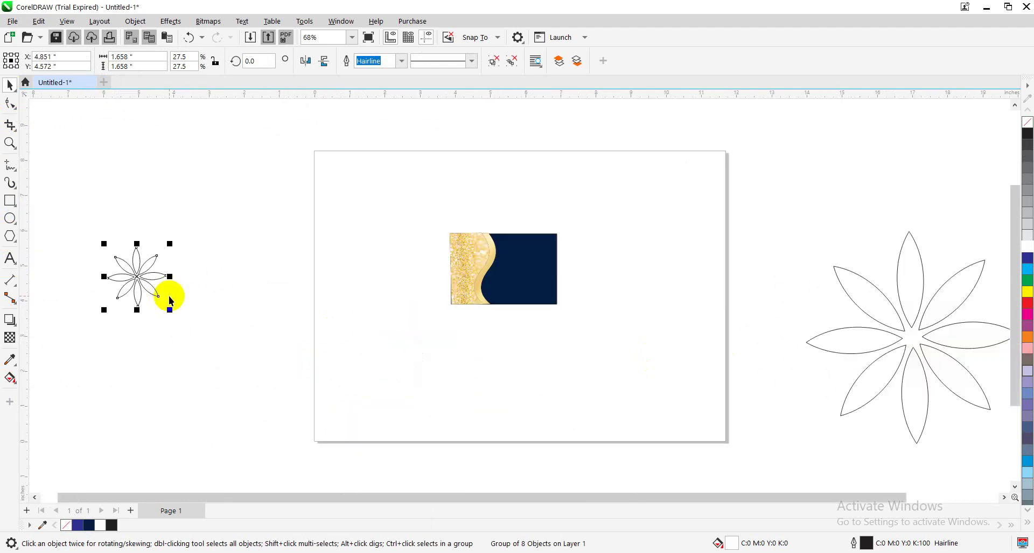
left_click(136, 284)
left_click_drag(137, 283, 524, 274)
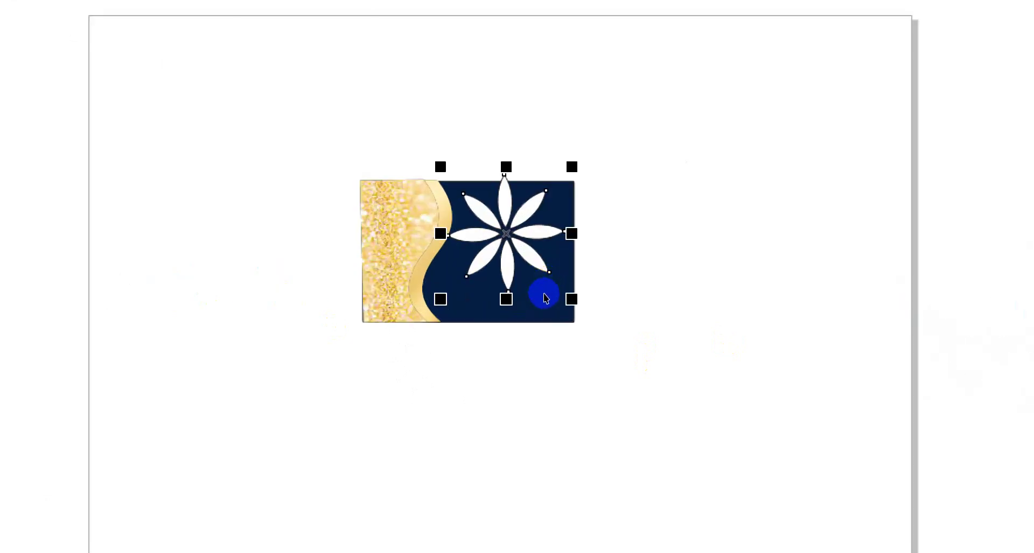
left_click_drag(572, 298, 537, 281)
Position the small flower higher and slightly left in the navy area, beside the gold wave
left_click(603, 263)
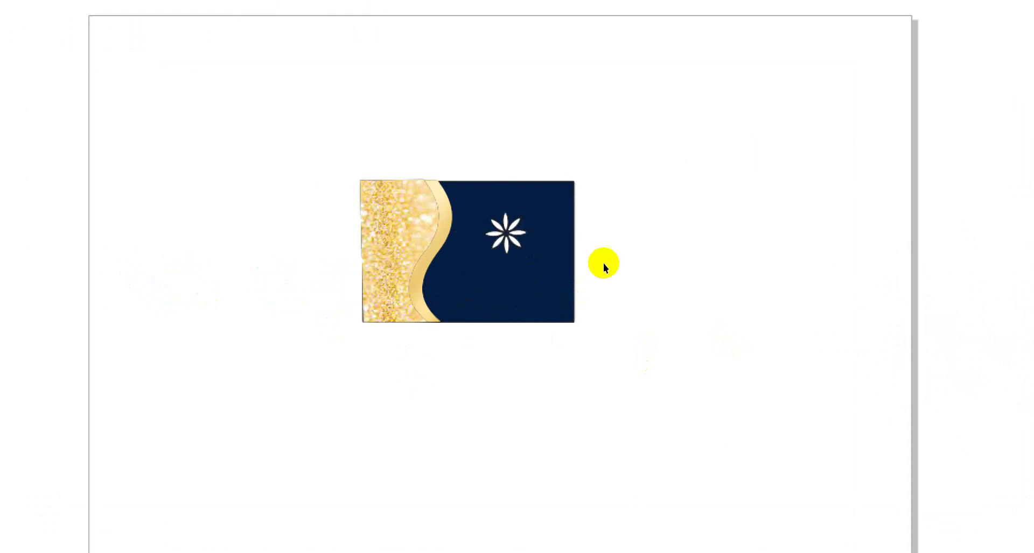
left_click(525, 257)
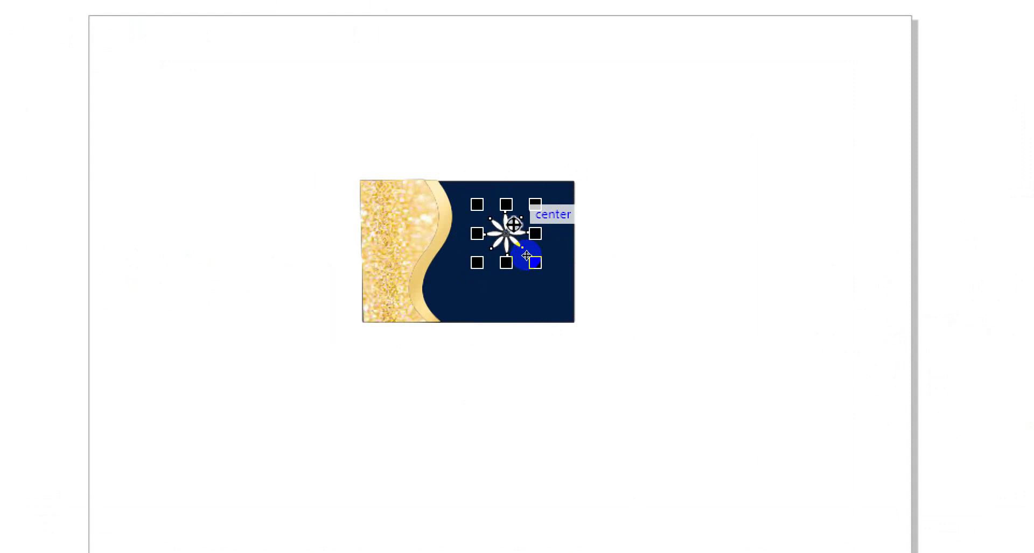
left_click(526, 262)
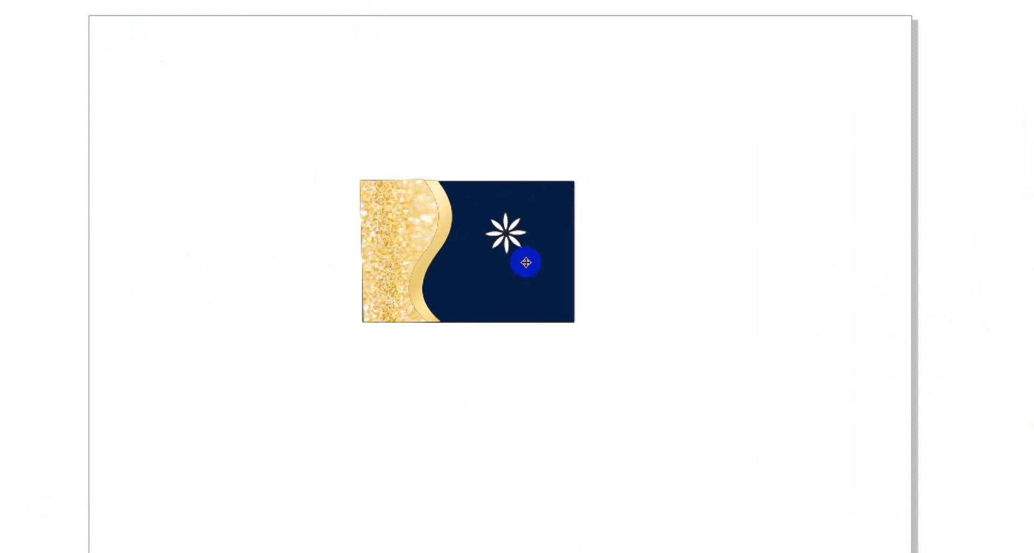
left_click_drag(526, 263, 512, 251)
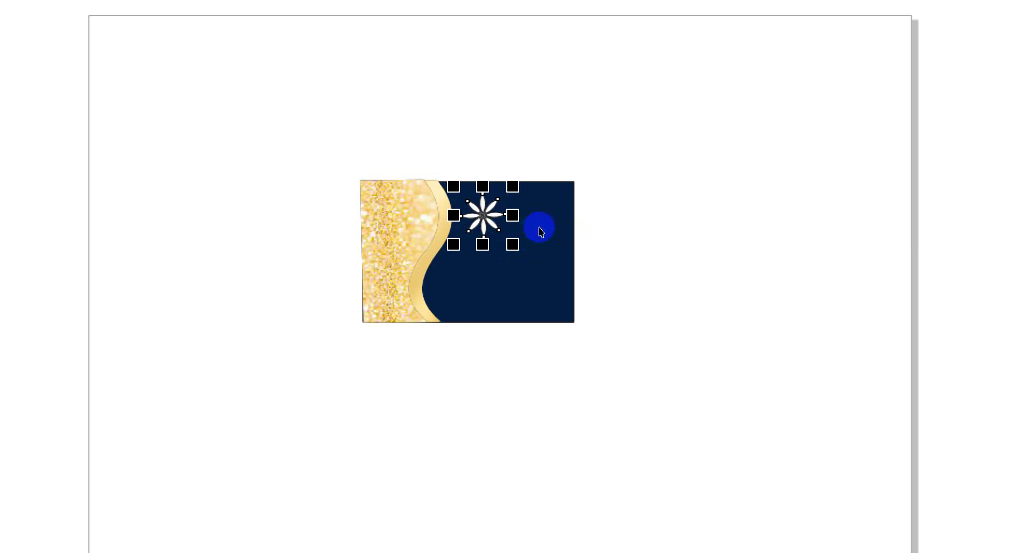
left_click(557, 208)
left_click_drag(516, 247, 513, 248)
left_click(556, 201)
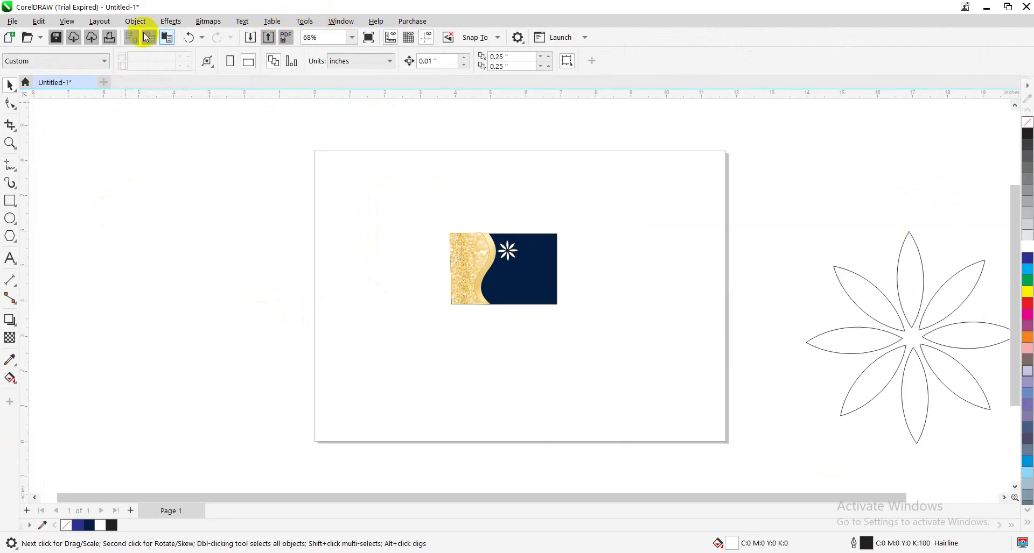
Show the rulers and drag guidelines to the card's left, top, bottom and right edges
left_click(67, 22)
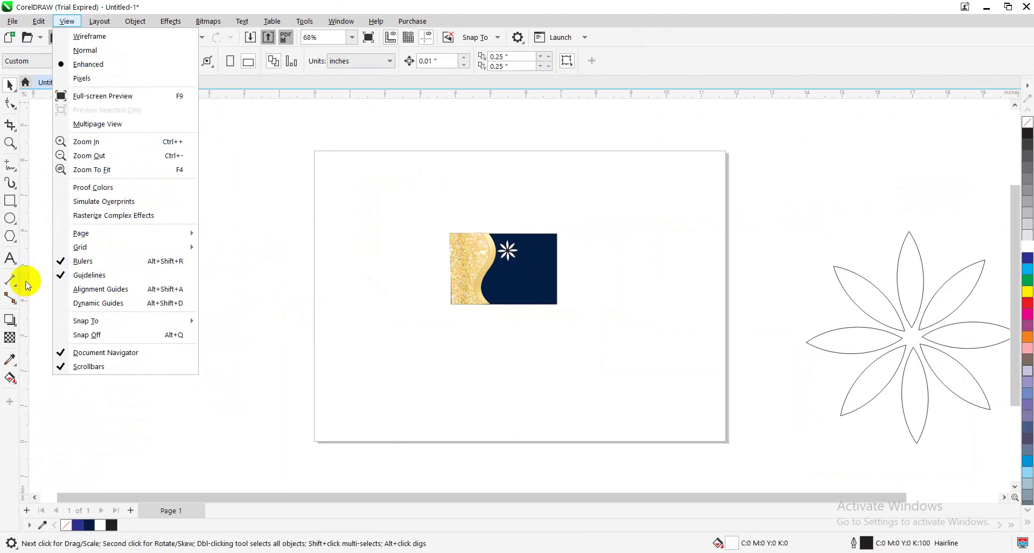
left_click_drag(28, 285, 461, 277)
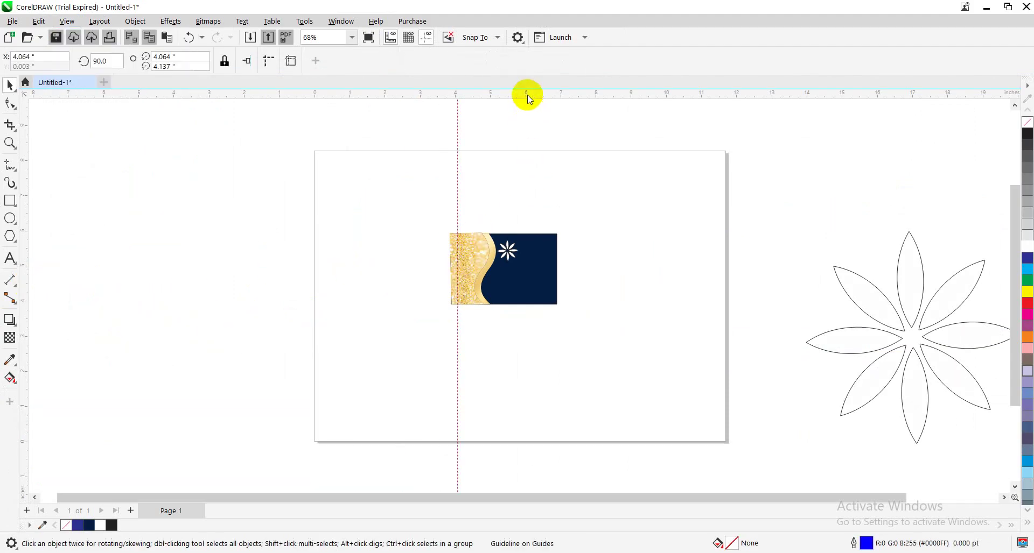
left_click_drag(526, 95, 542, 240)
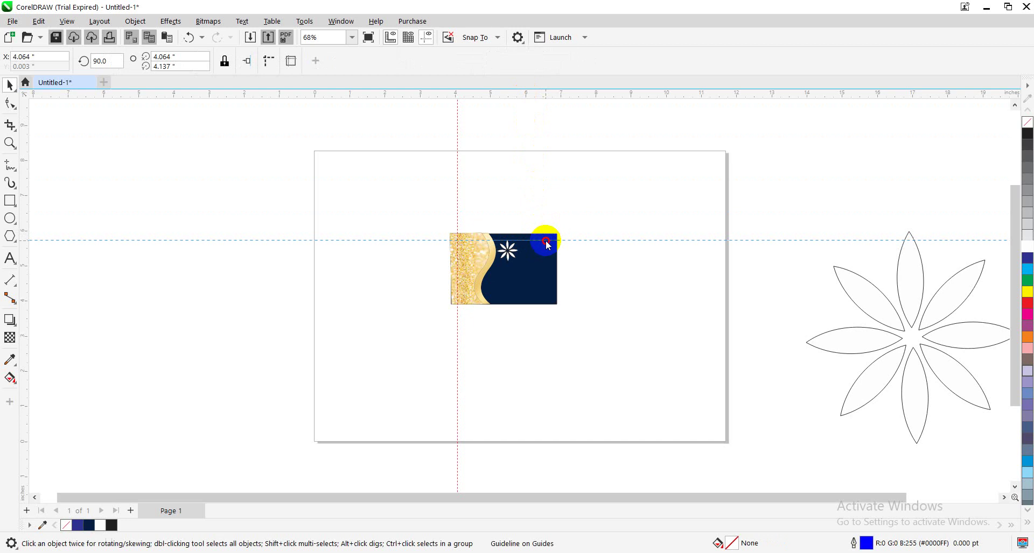
left_click_drag(531, 94, 563, 297)
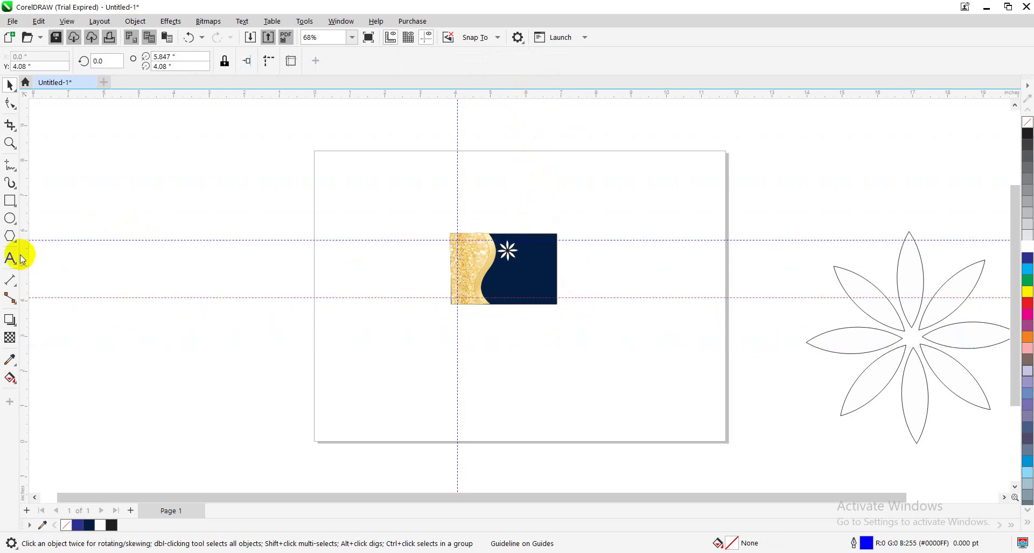
left_click_drag(20, 254, 550, 259)
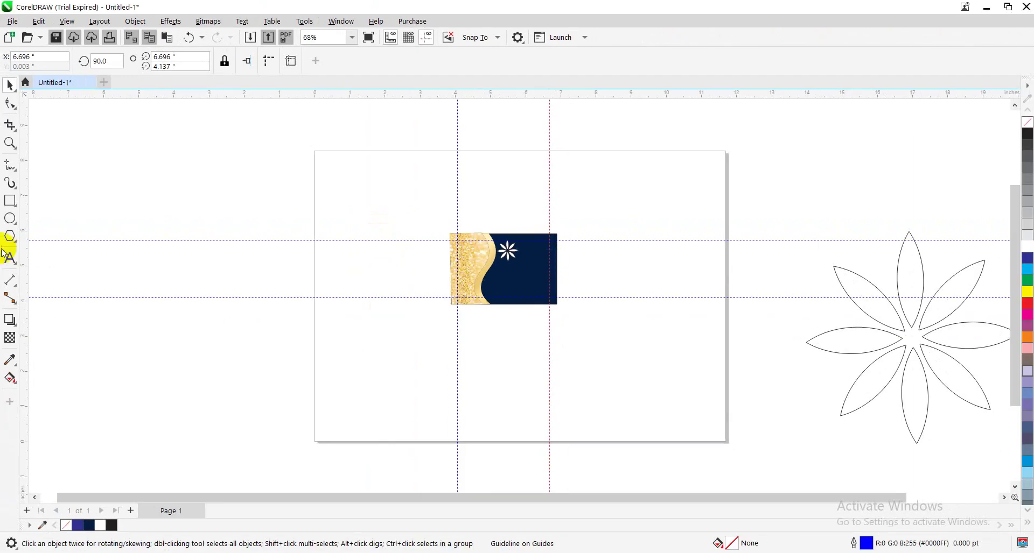
Open the Text tool flyout
left_click(9, 258)
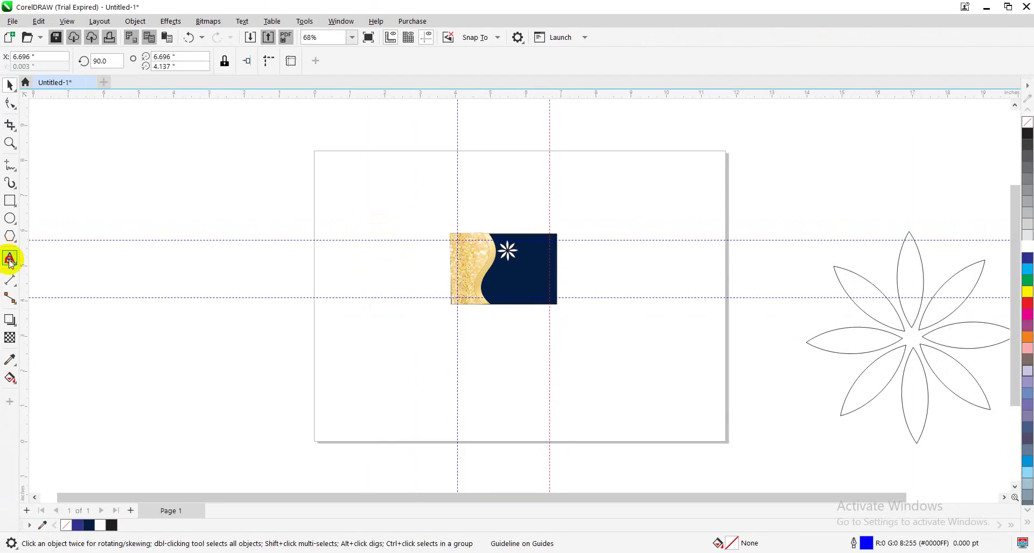
Type a person's full name as a text line on the canvas
left_click(44, 261)
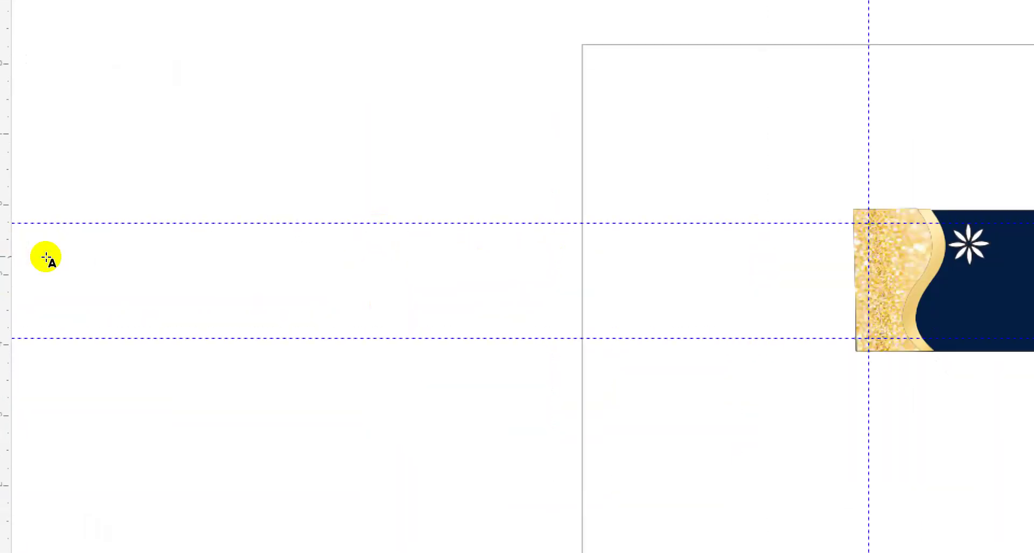
left_click(123, 190)
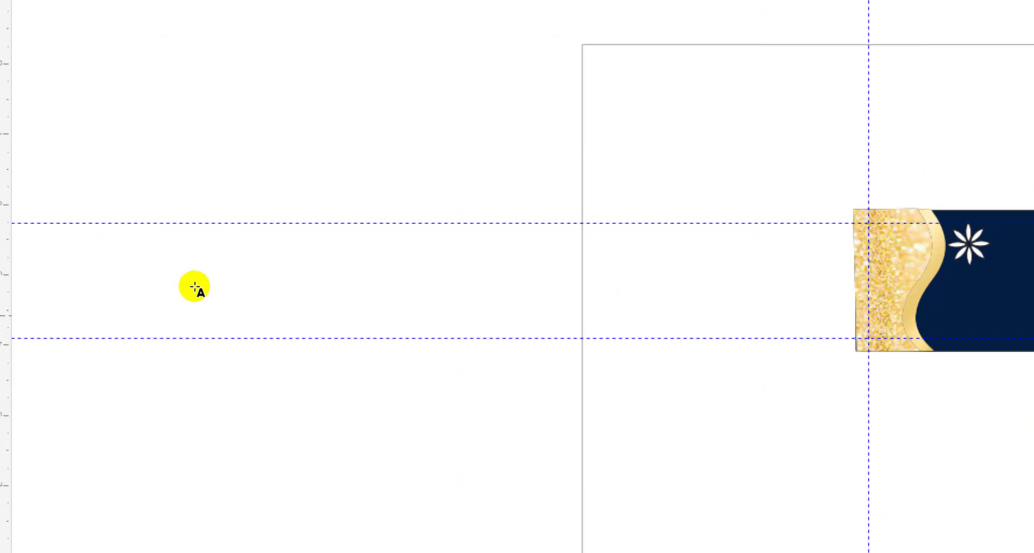
type("m")
key("shift+Left")
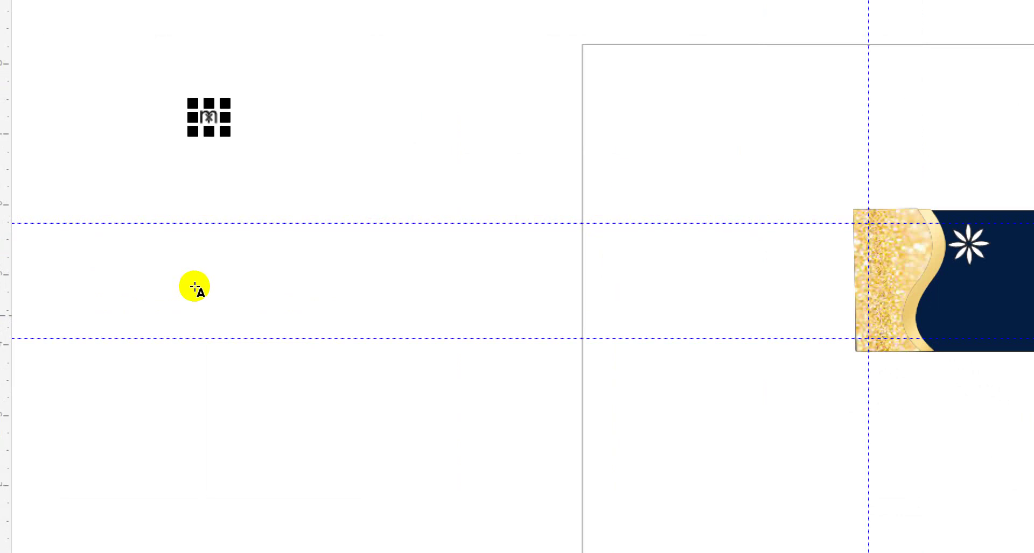
key("BackSpace")
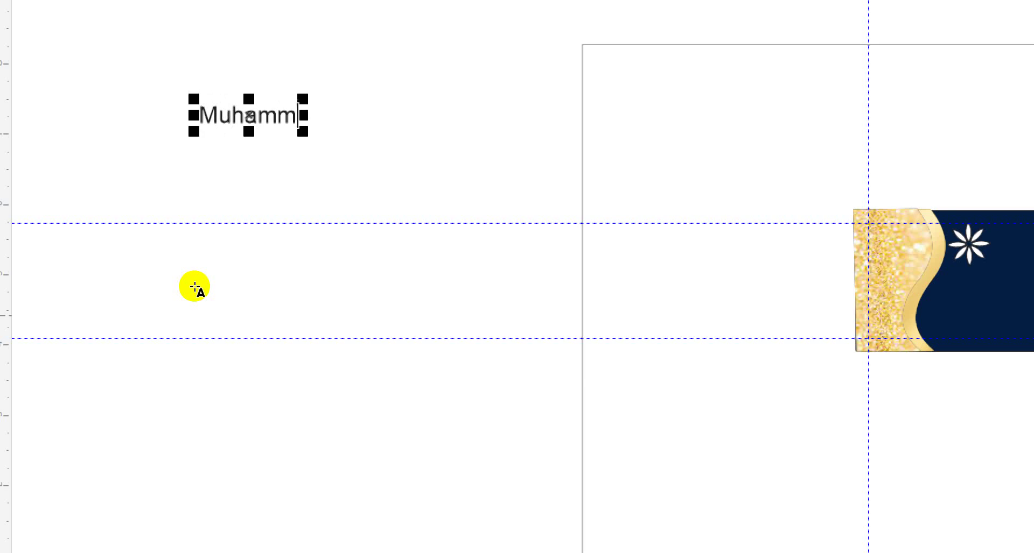
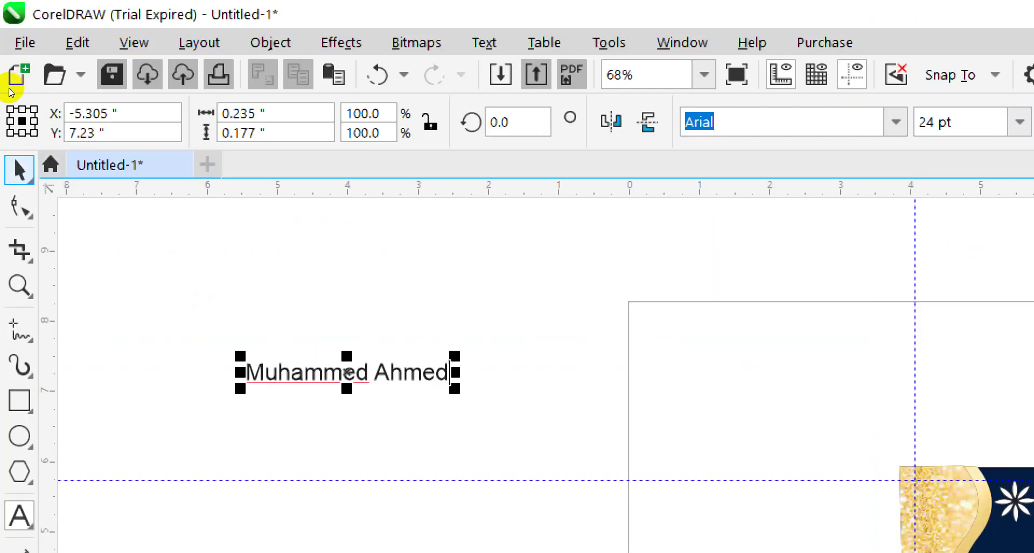
key("ctrl+space")
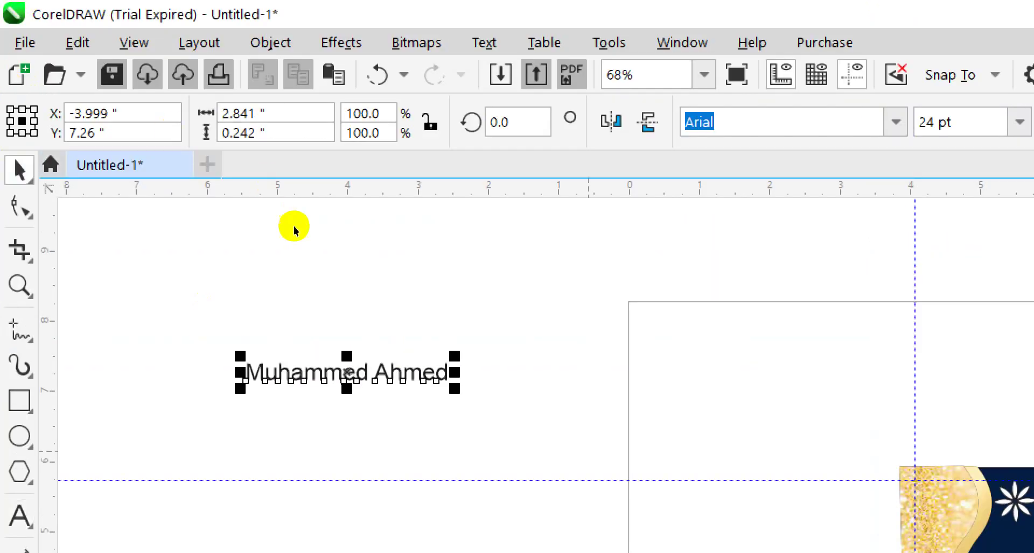
Move the name onto the navy card below the flower and set it to 10 pt
left_click_drag(210, 189, 590, 271)
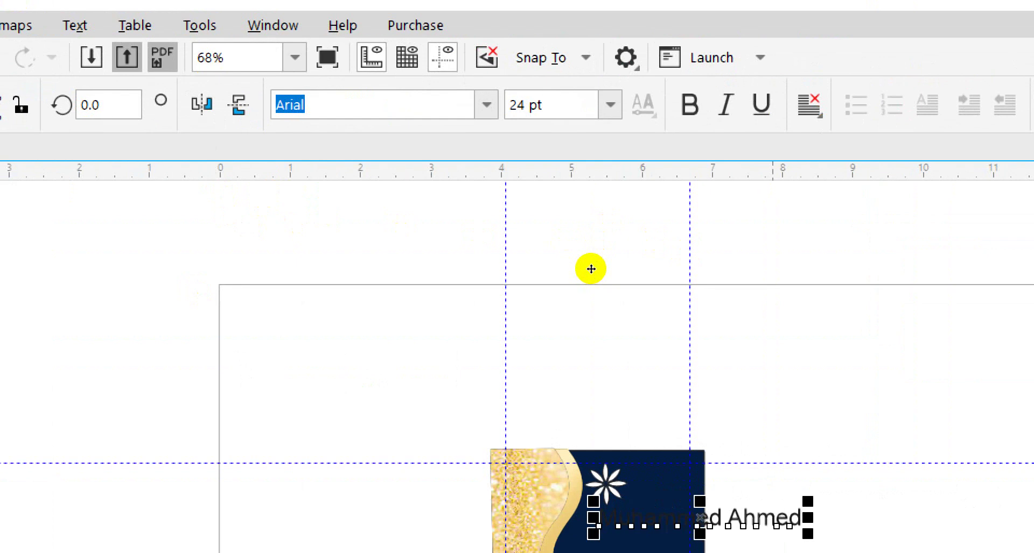
left_click(519, 105)
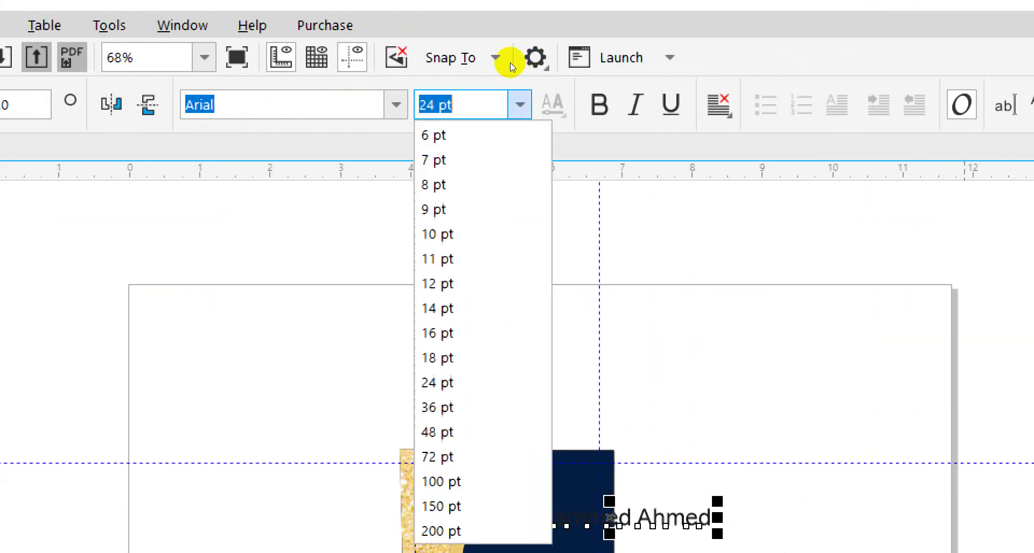
key("Up")
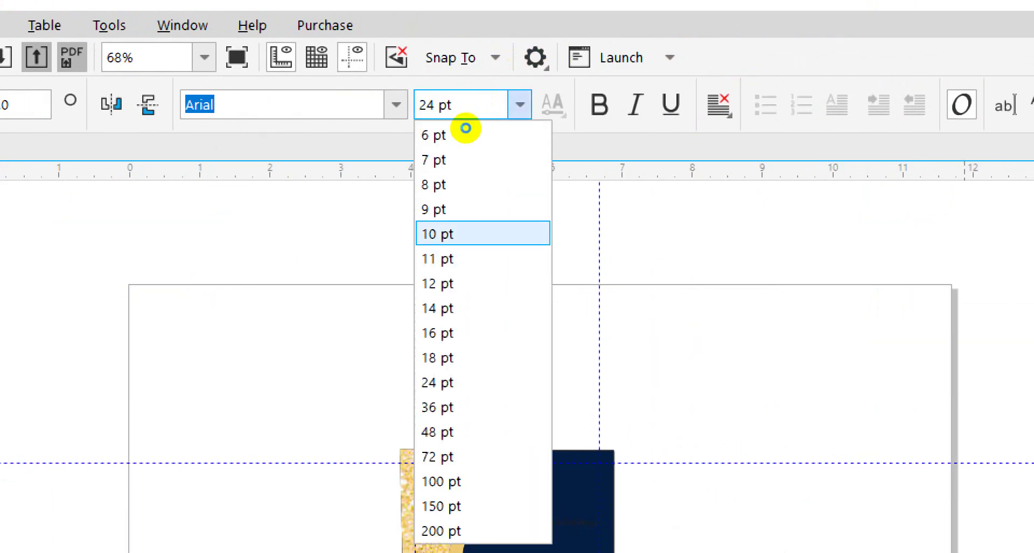
key("Return")
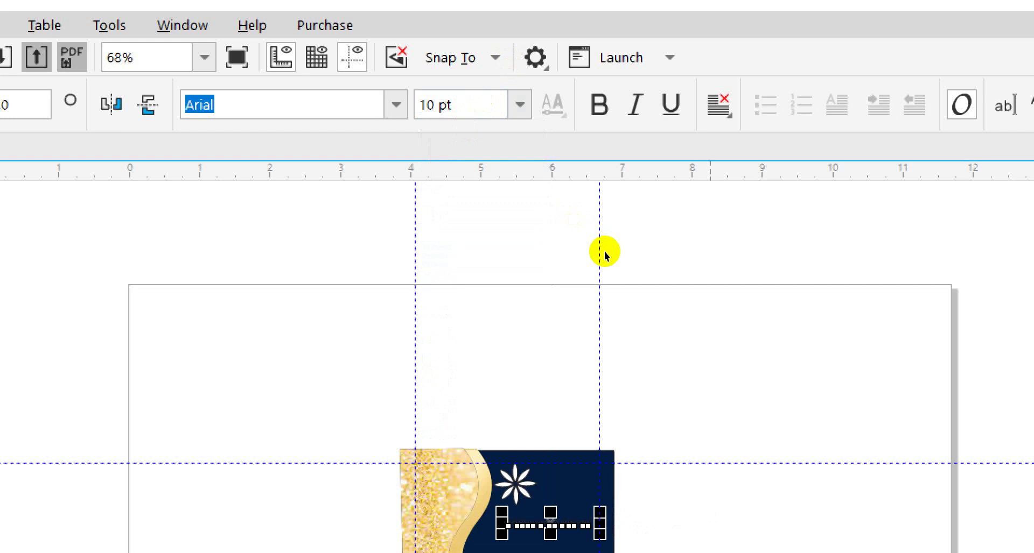
key("super")
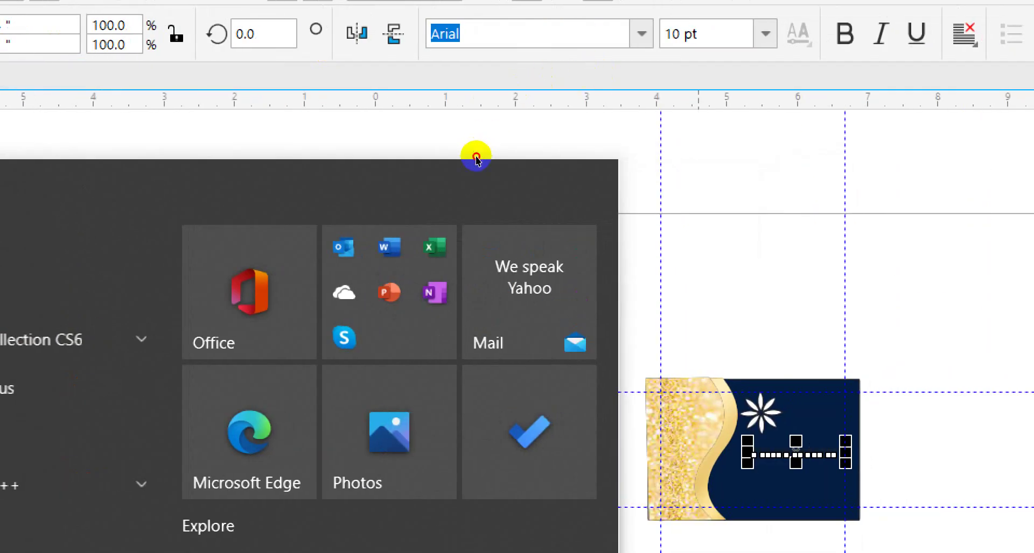
left_click(476, 158)
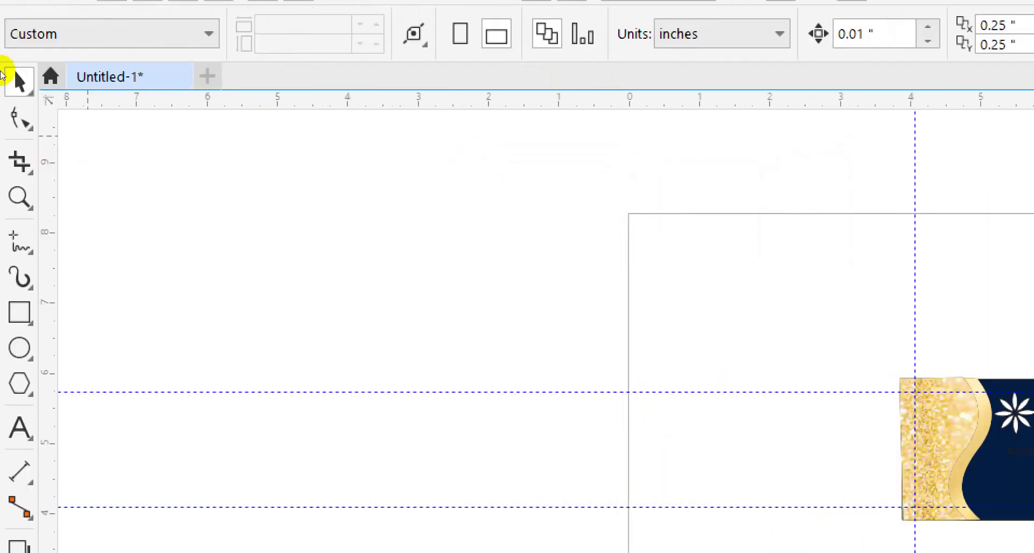
Colour the name text white and nudge it up closer beneath the flower
key("z")
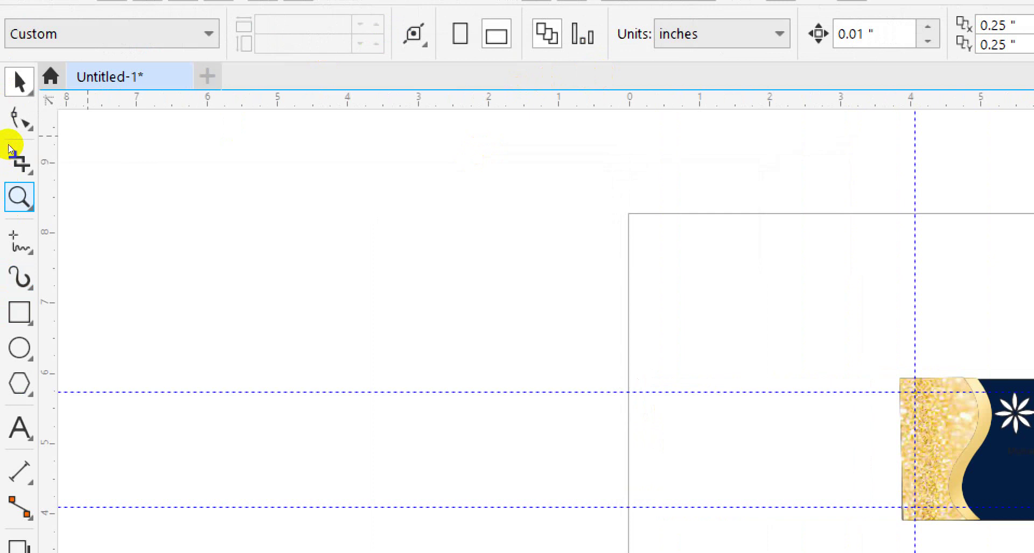
left_click(528, 265)
left_click(519, 300)
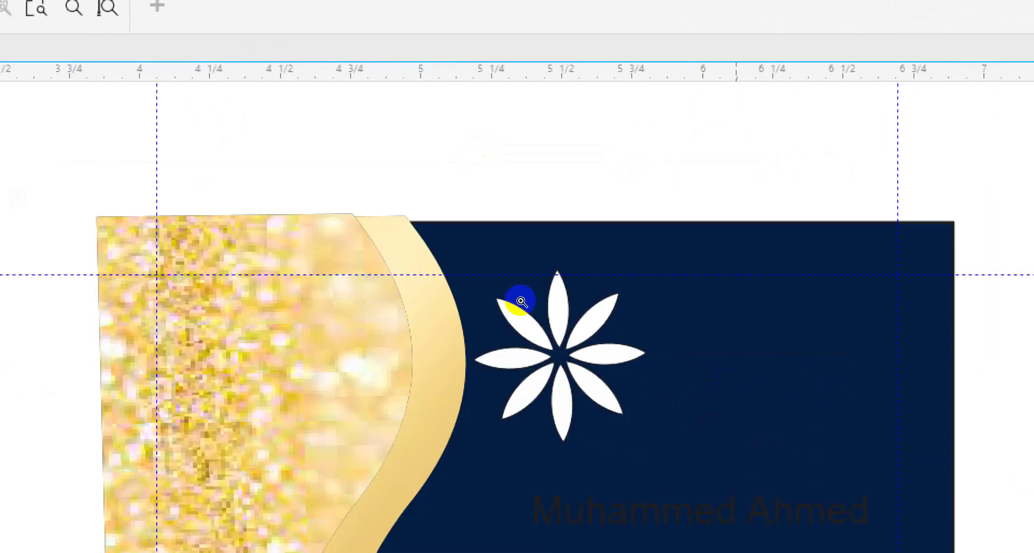
left_click(513, 321)
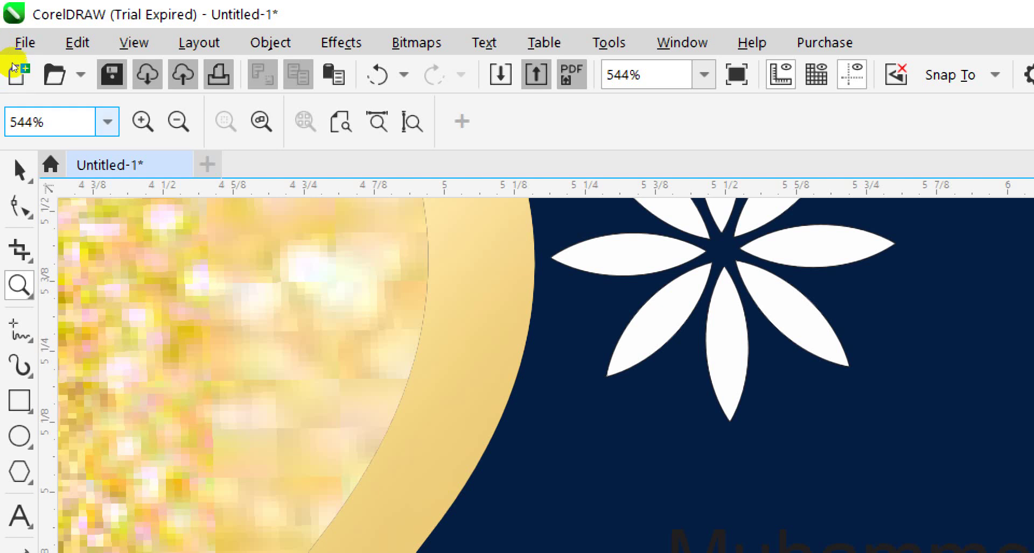
left_click(19, 170)
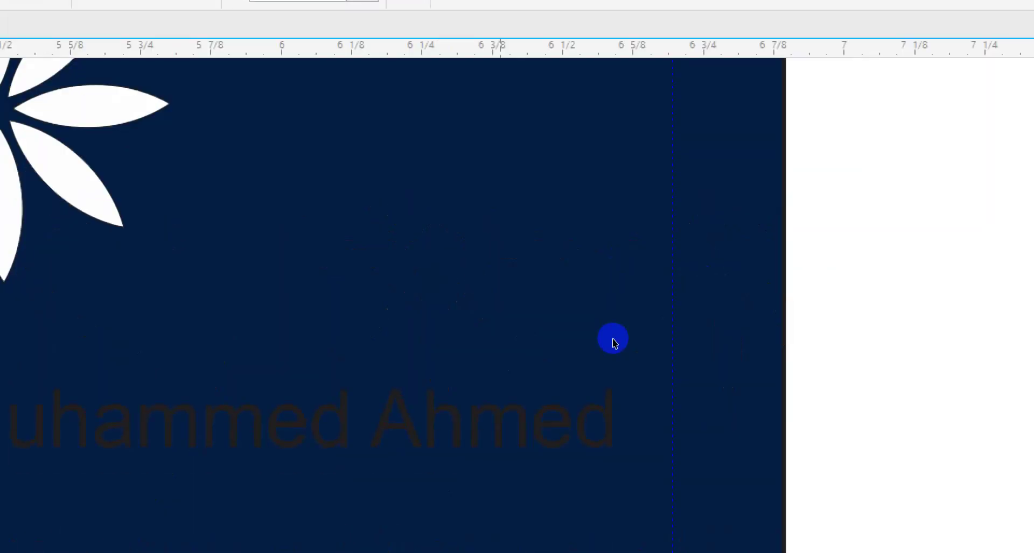
left_click(566, 281)
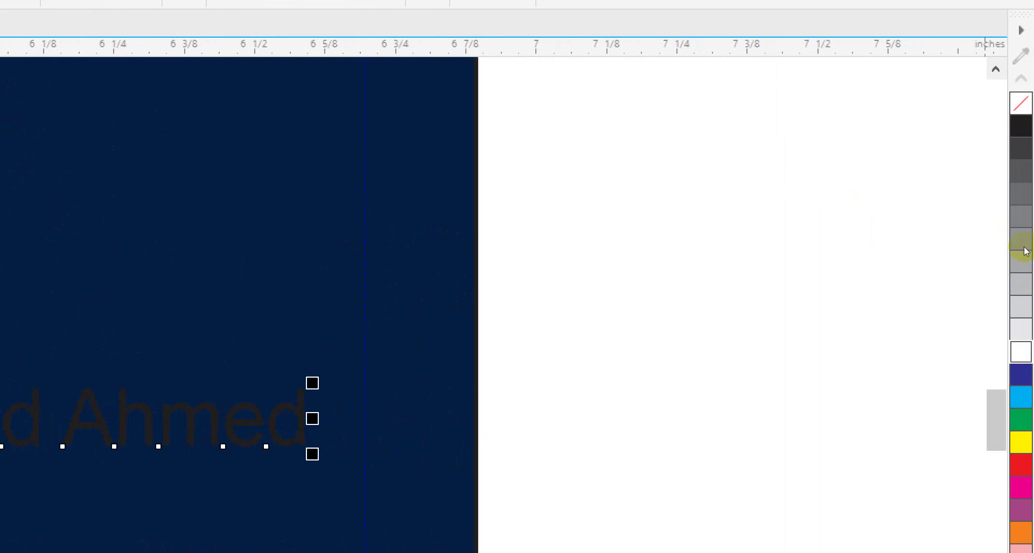
left_click(1023, 250)
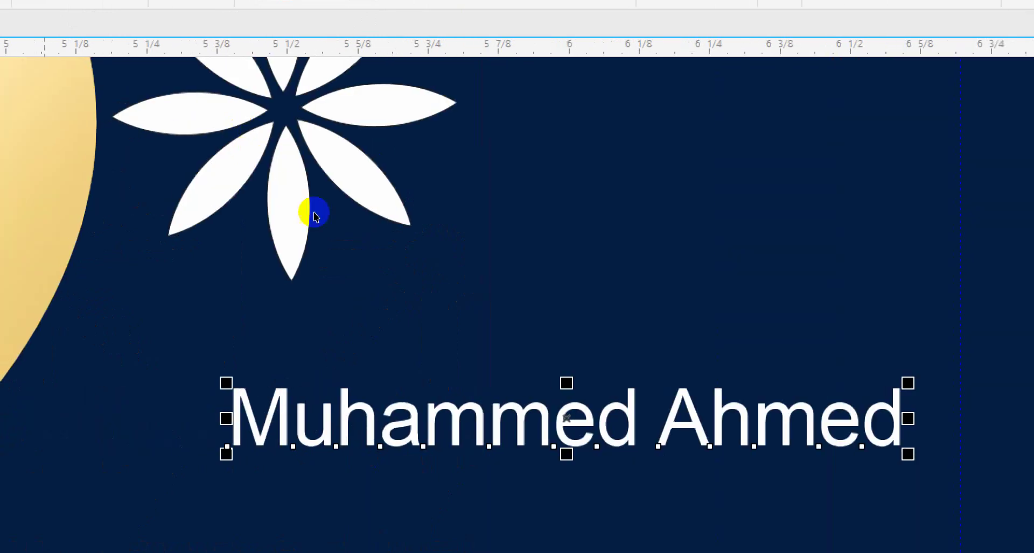
key("Up")
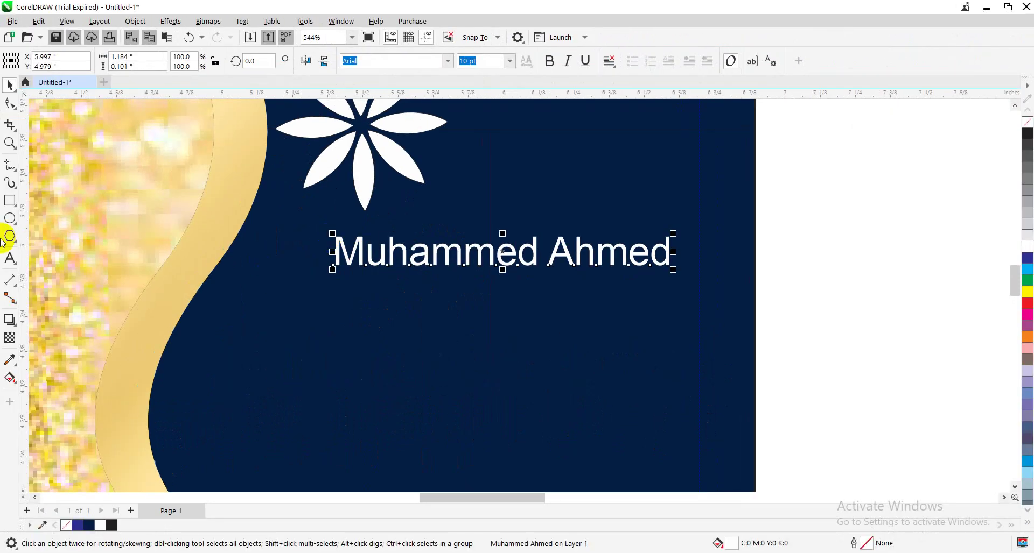
key("F3")
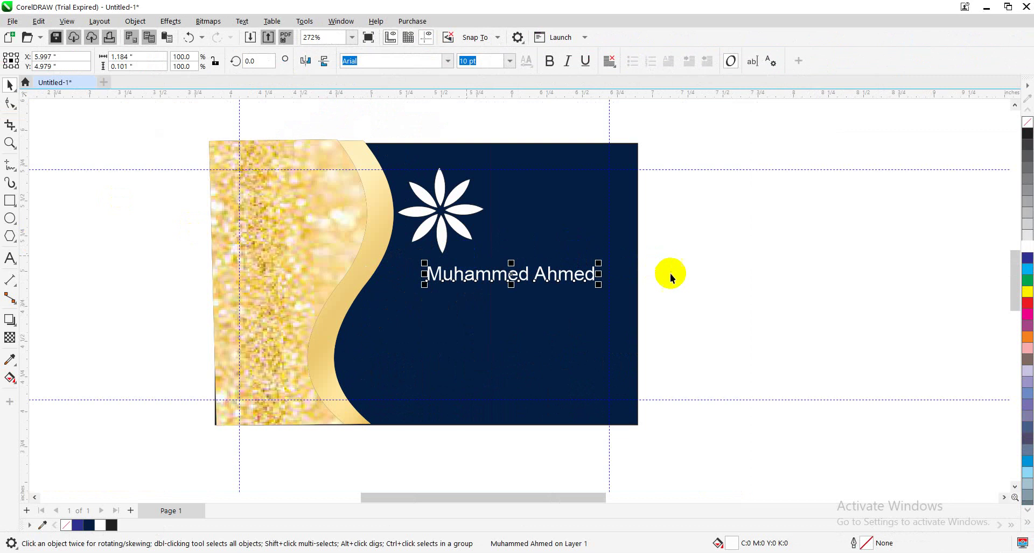
Move the flower up, shrink it to about 0.418 in square, and raise the name text beneath it
left_click(733, 275)
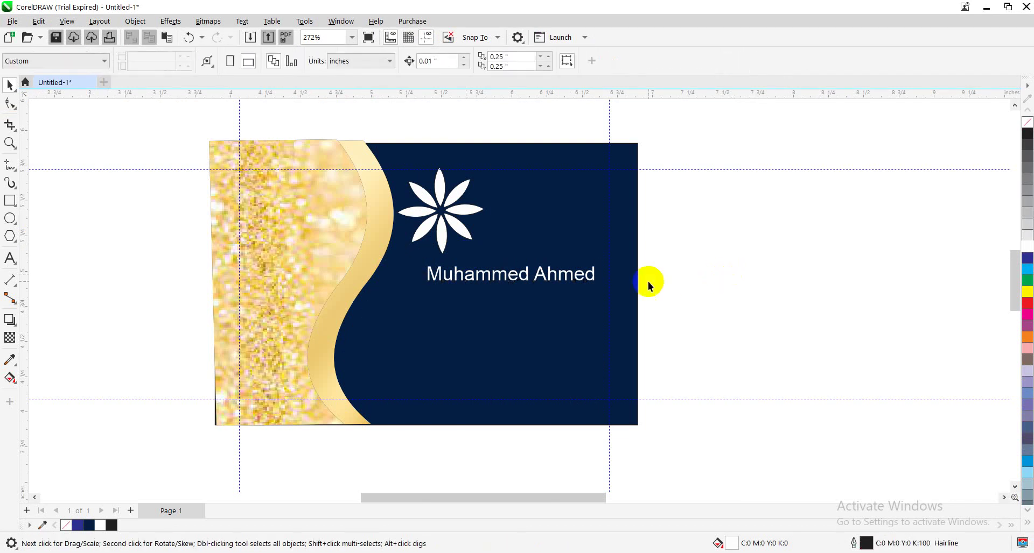
left_click(461, 233)
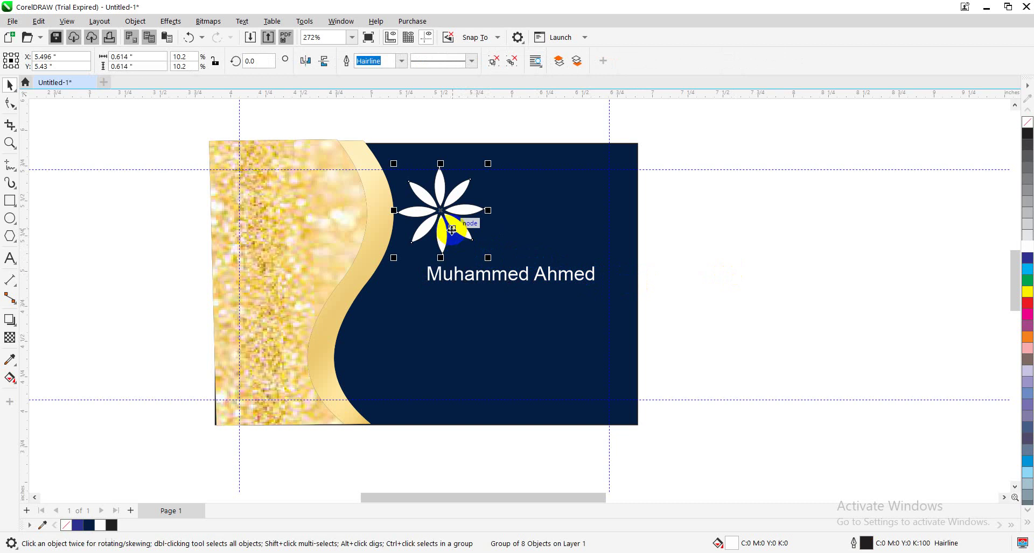
left_click_drag(452, 229, 452, 219)
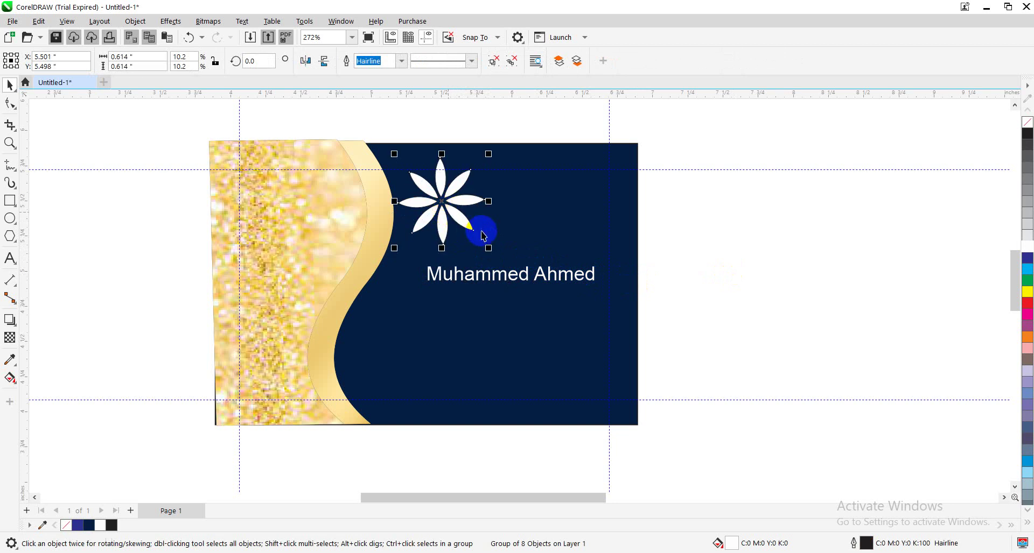
left_click_drag(489, 247, 451, 212)
left_click(685, 245)
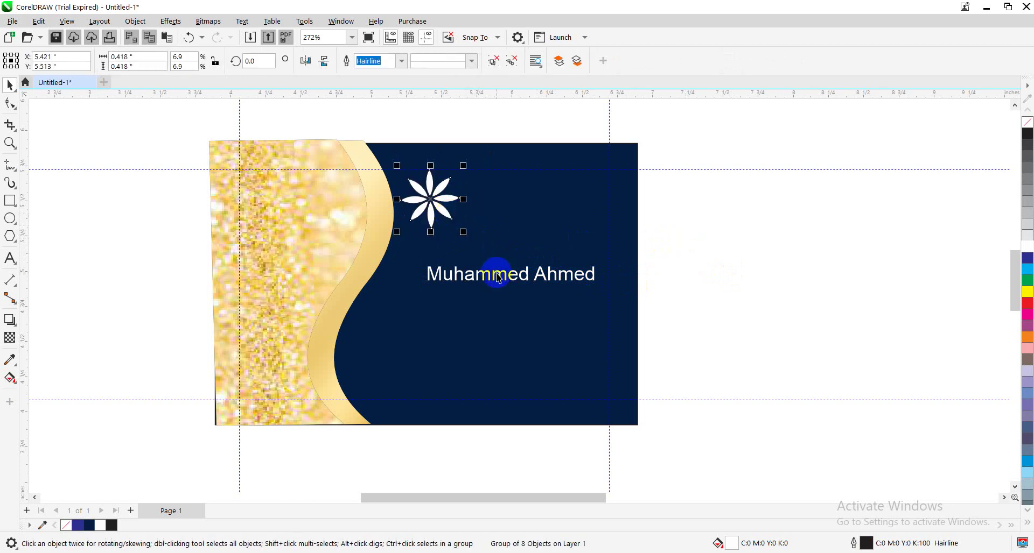
left_click_drag(498, 278, 495, 251)
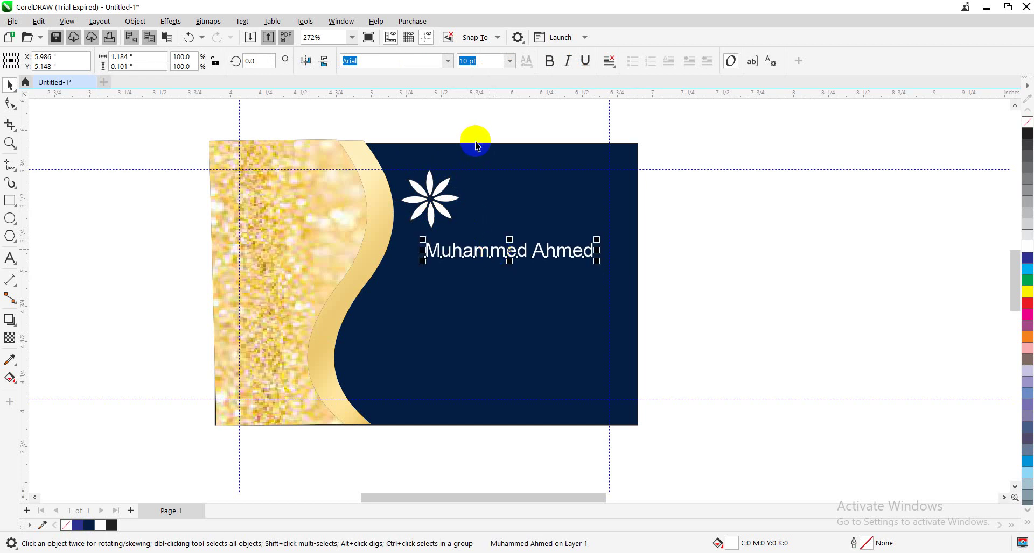
Apply bold to the name text and browse the font list, keeping Arial
left_click(549, 60)
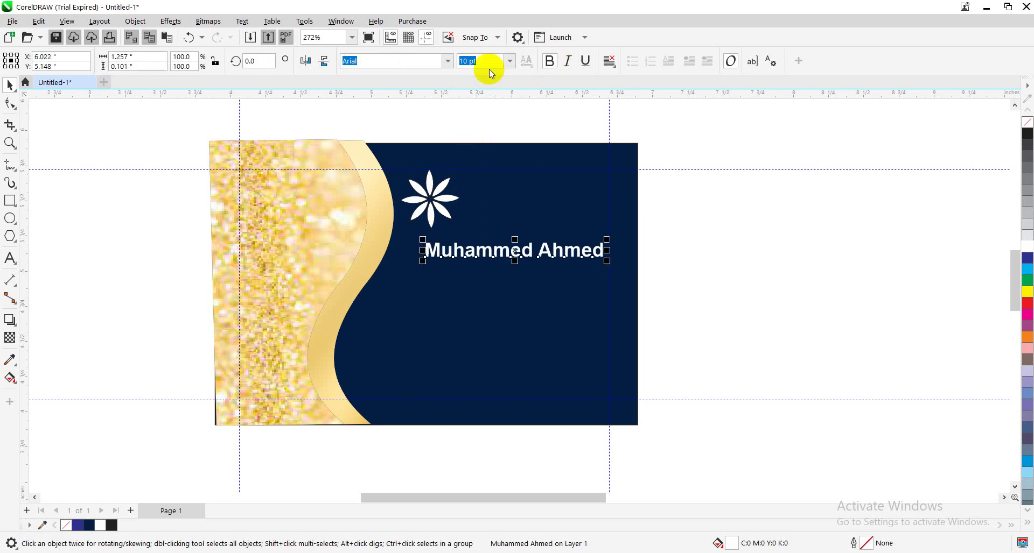
left_click(447, 62)
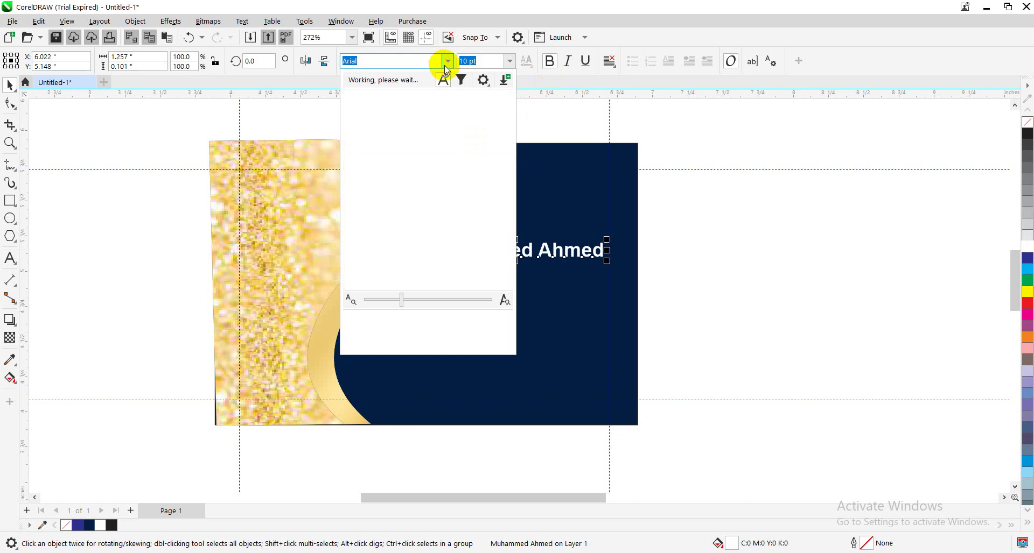
left_click(444, 65)
left_click(444, 65)
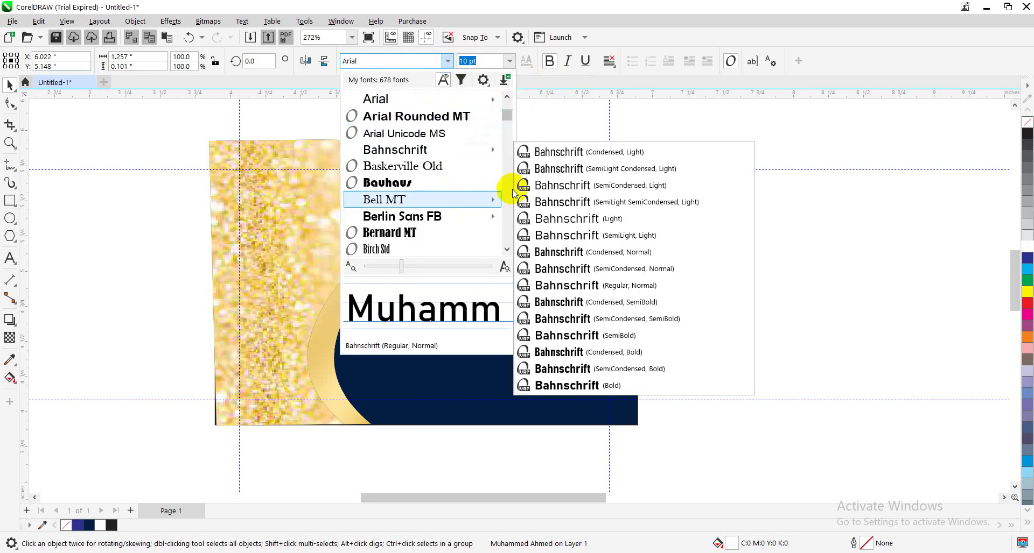
left_click_drag(506, 124, 505, 172)
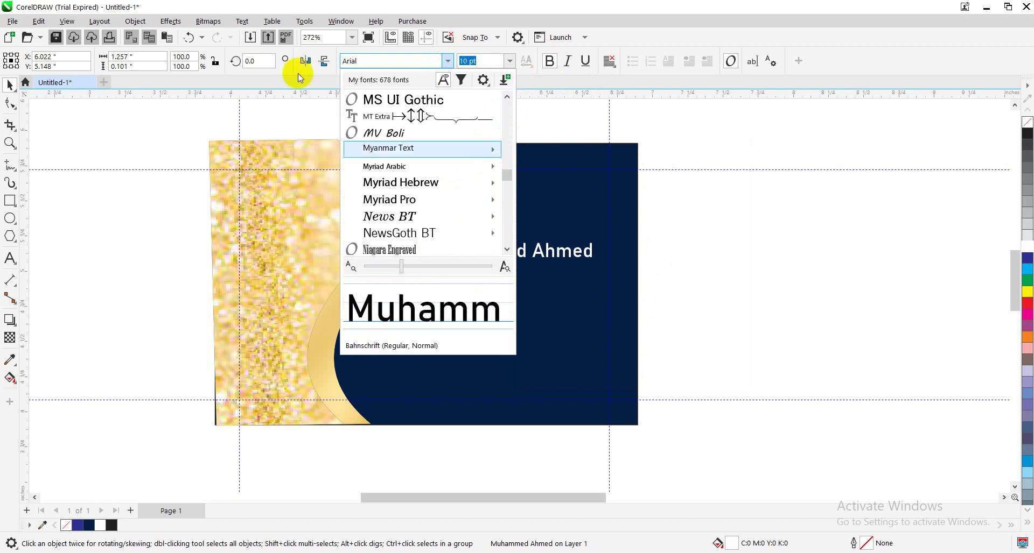
left_click(242, 21)
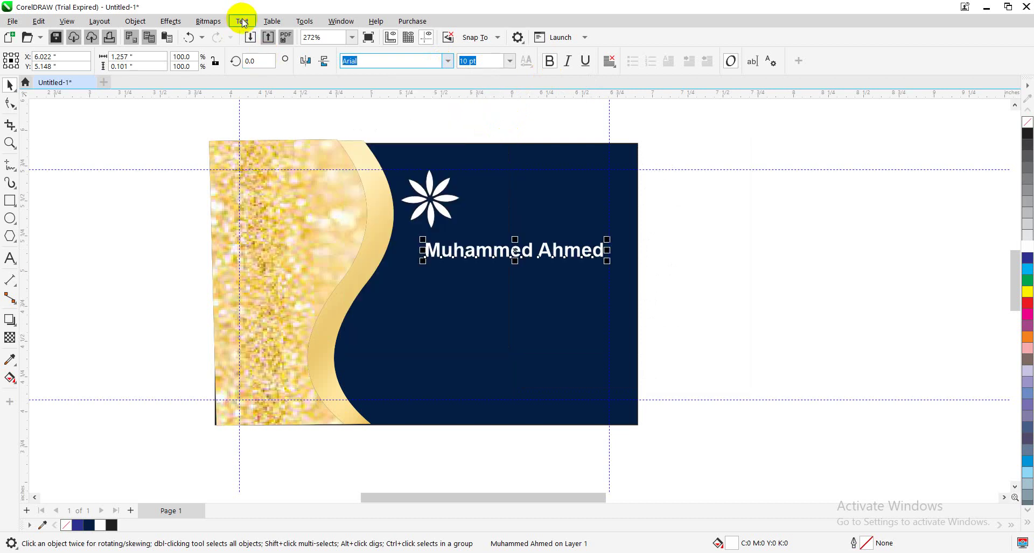
left_click(242, 21)
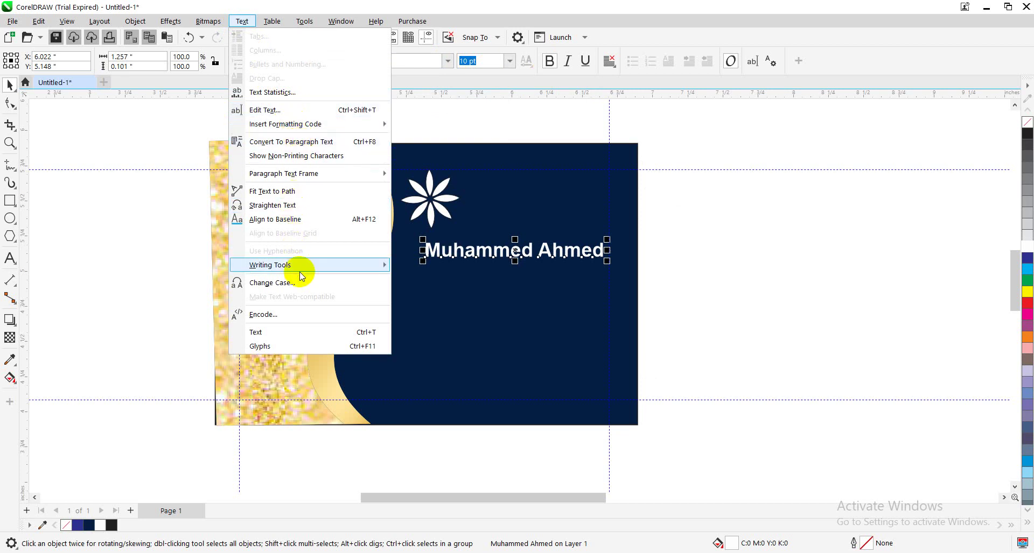
mouse_move(296, 265)
left_click(170, 141)
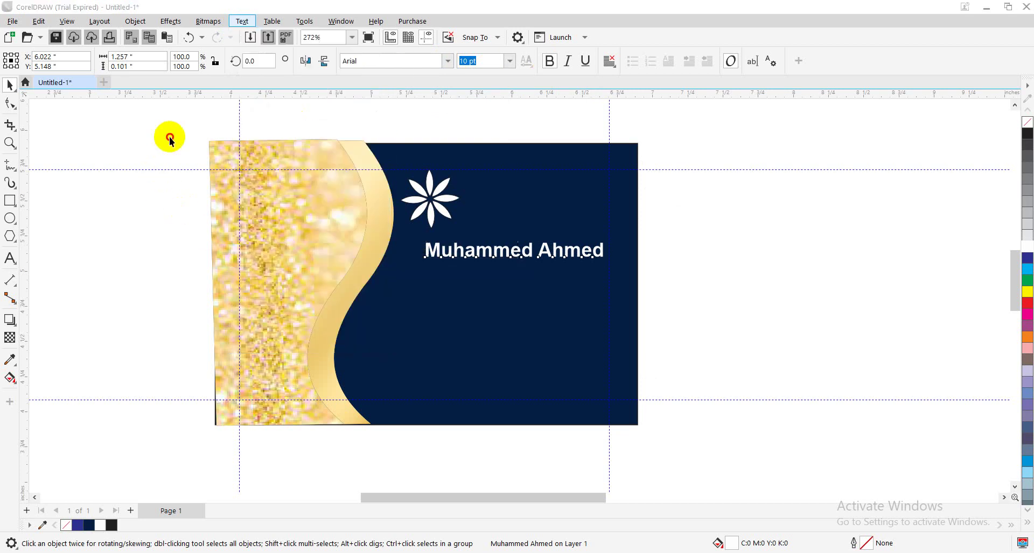
Nudge the name text slightly left and zoom out to 136%
left_click(463, 251)
key("Left")
key("Left")
key("Left")
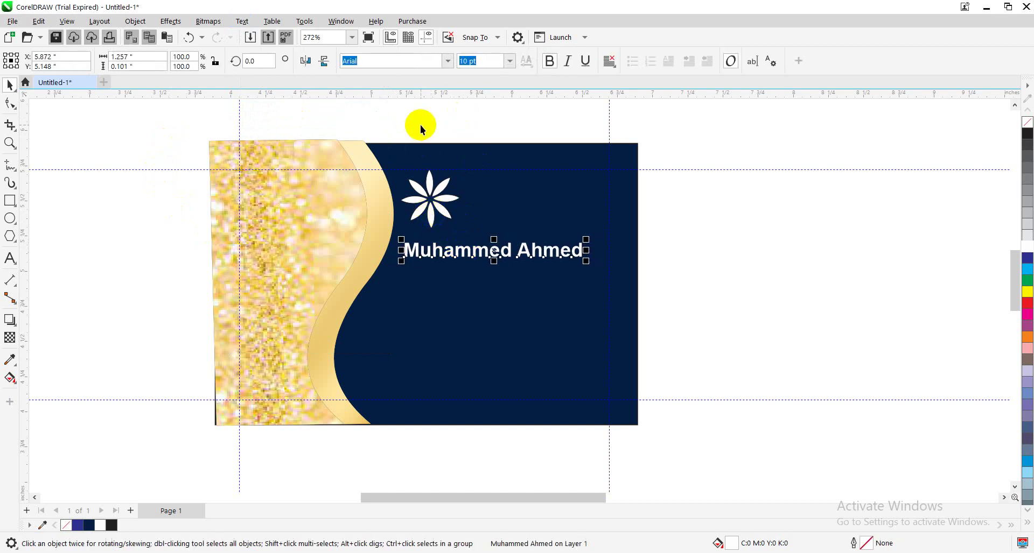
left_click(448, 61)
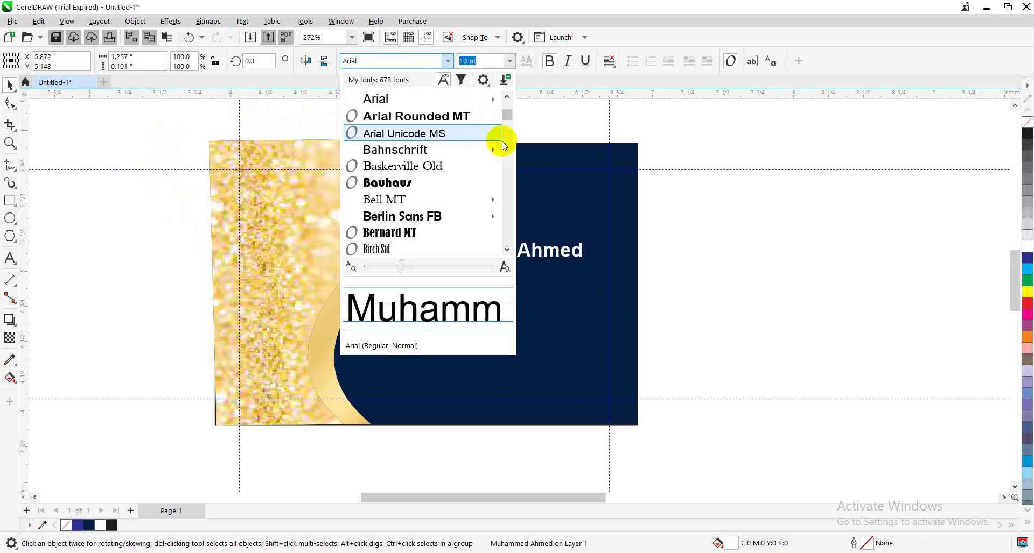
scroll(506, 124, "down", 2)
left_click_drag(507, 127, 507, 117)
left_click(765, 252)
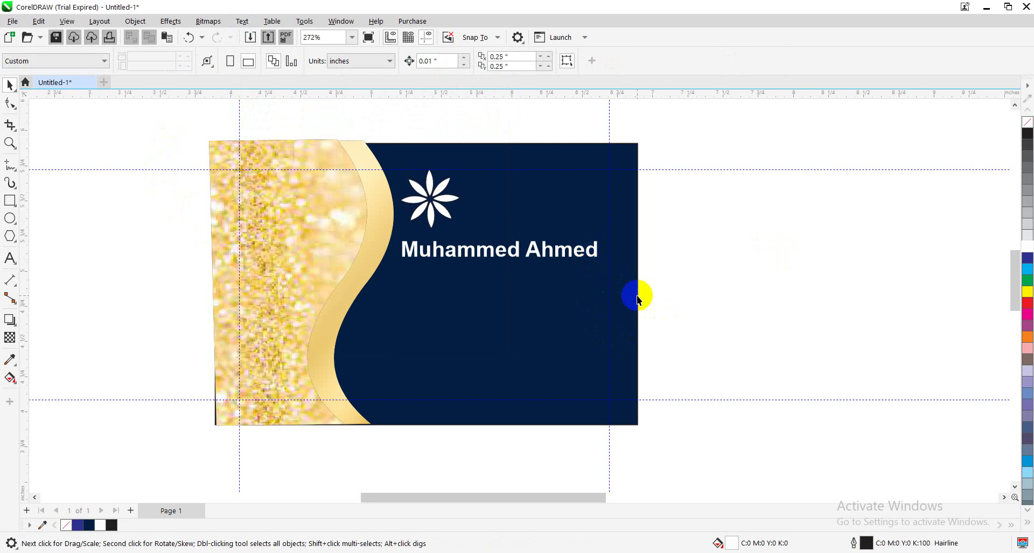
scroll(637, 301, "down", 1)
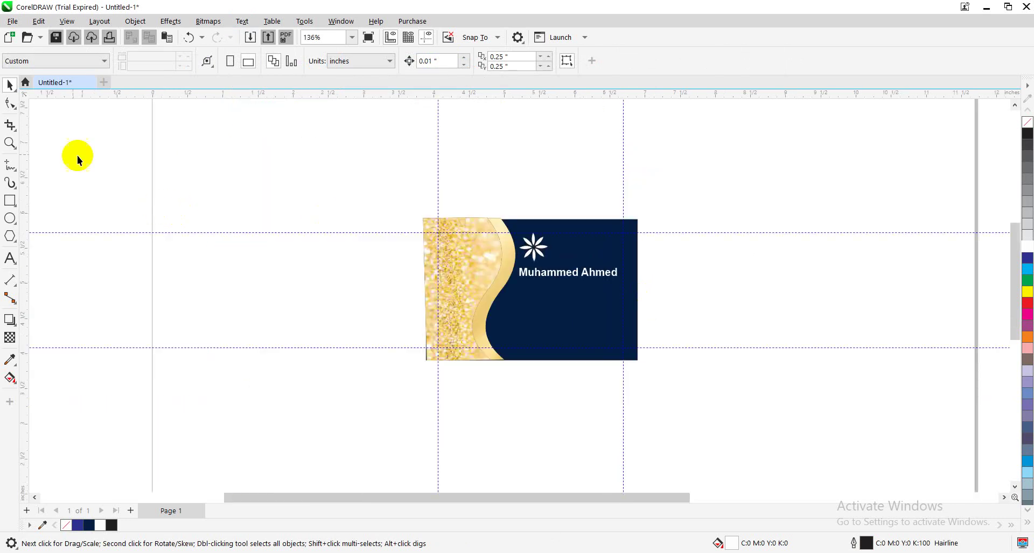
Start a new text object with the Text tool and set its colour to yellow
left_click(12, 259)
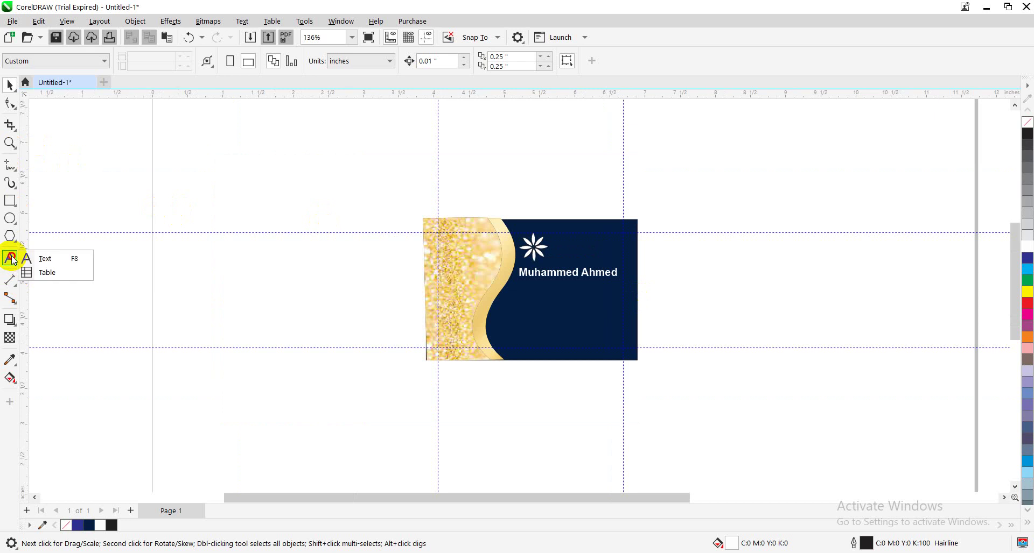
left_click(61, 257)
left_click(234, 304)
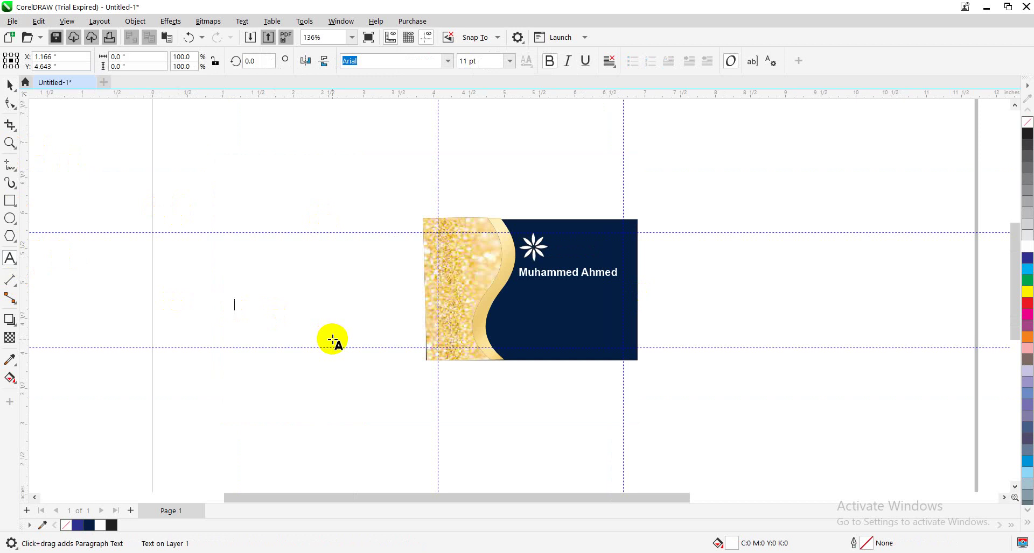
type("G")
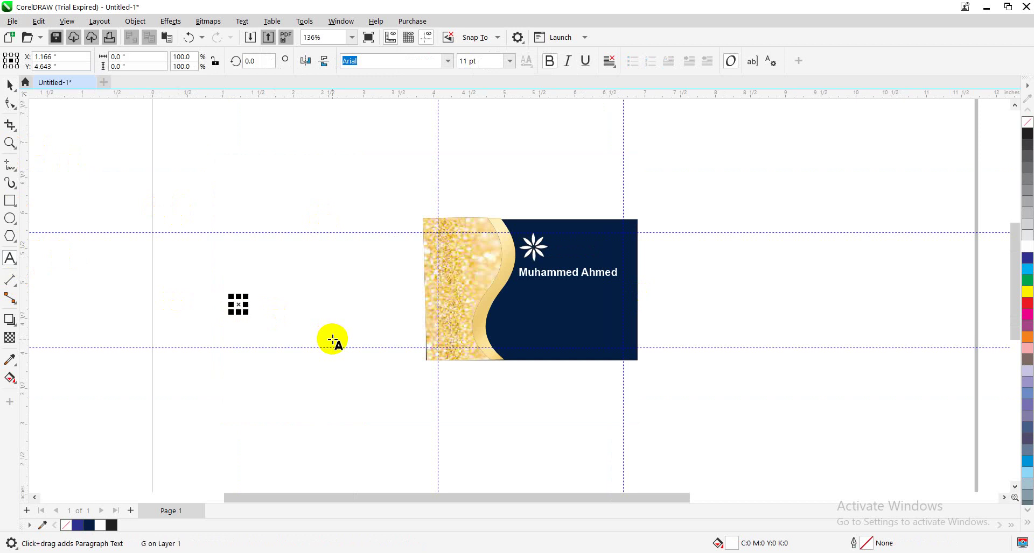
key("BackSpace")
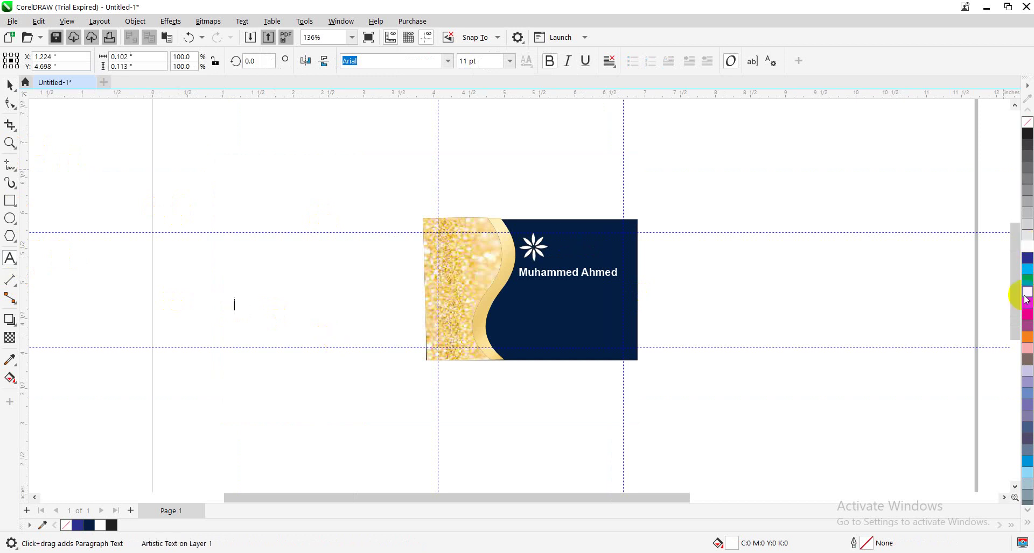
left_click(1027, 292)
Type 'General Manager' and drag it onto the card beneath the name
left_click(253, 305)
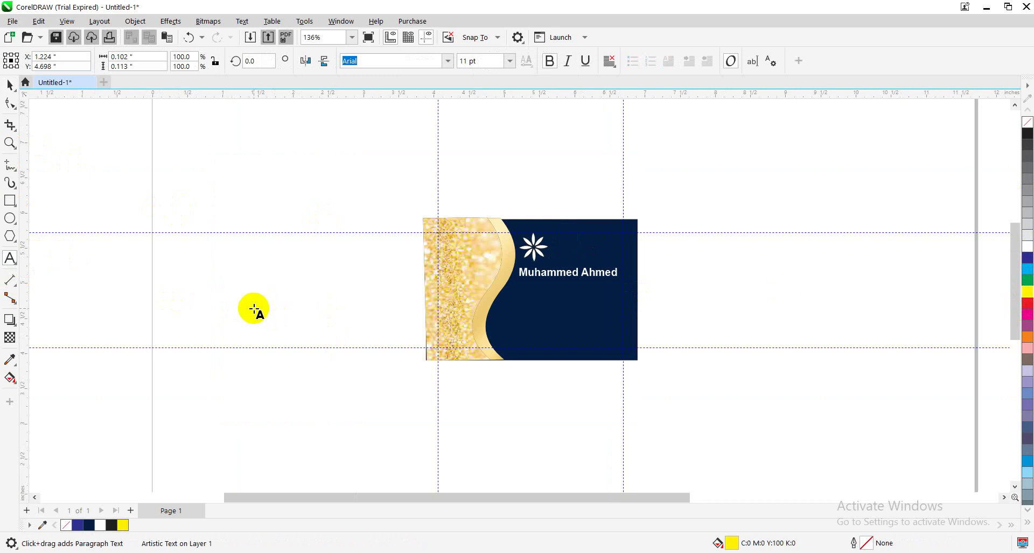
type("G")
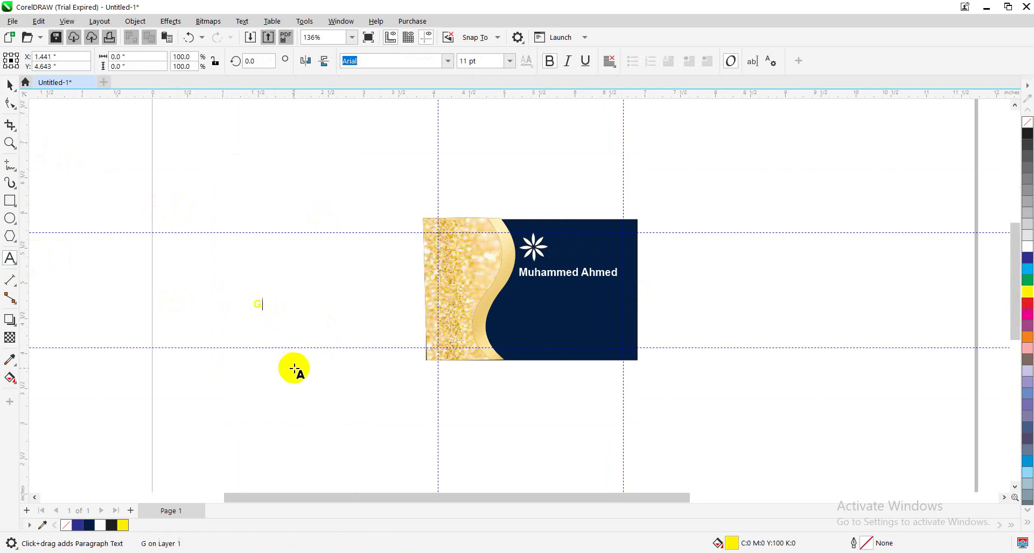
type("eneral m")
key("BackSpace")
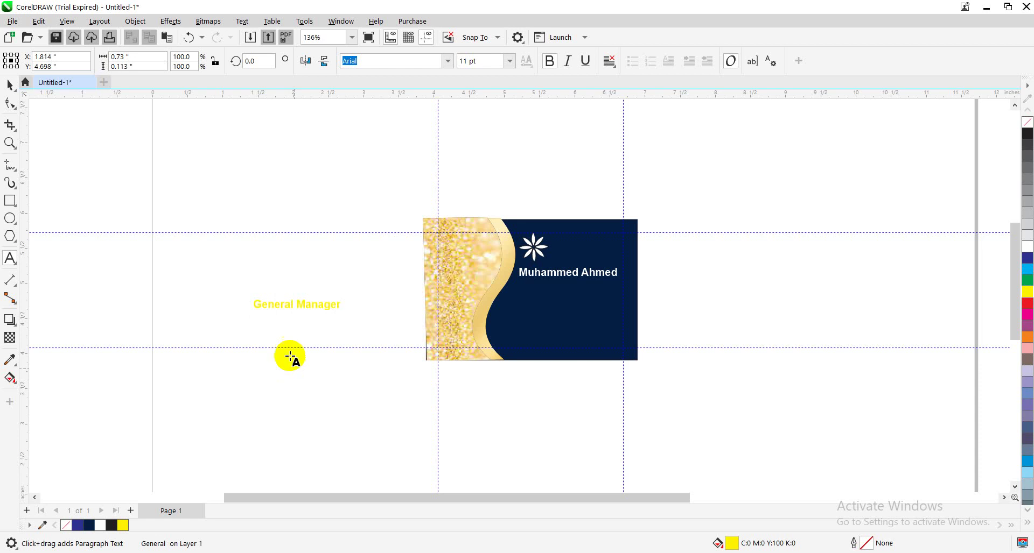
key("Escape")
left_click(9, 85)
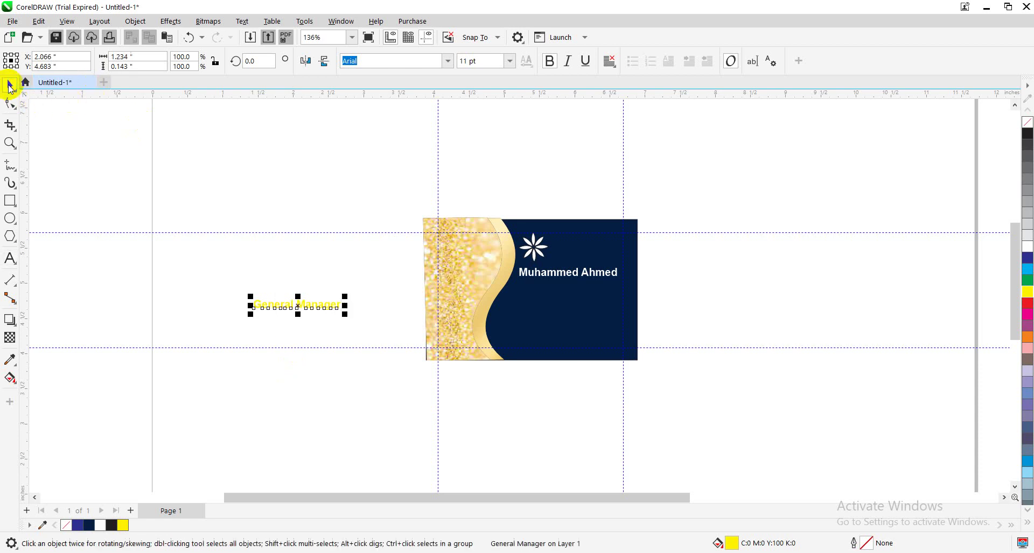
left_click_drag(288, 306, 567, 292)
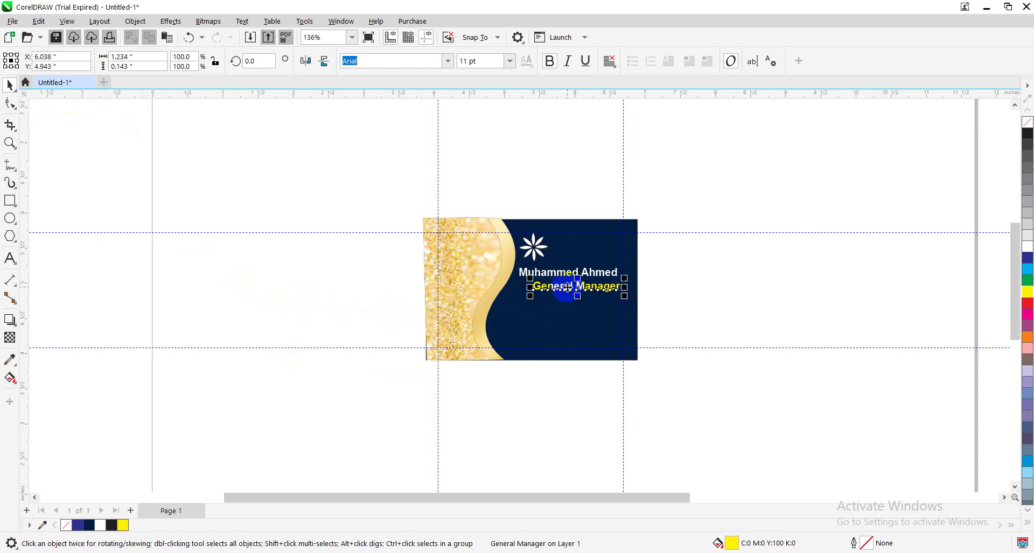
Set the General Manager title to 8 pt and nudge it up and right
left_click(509, 62)
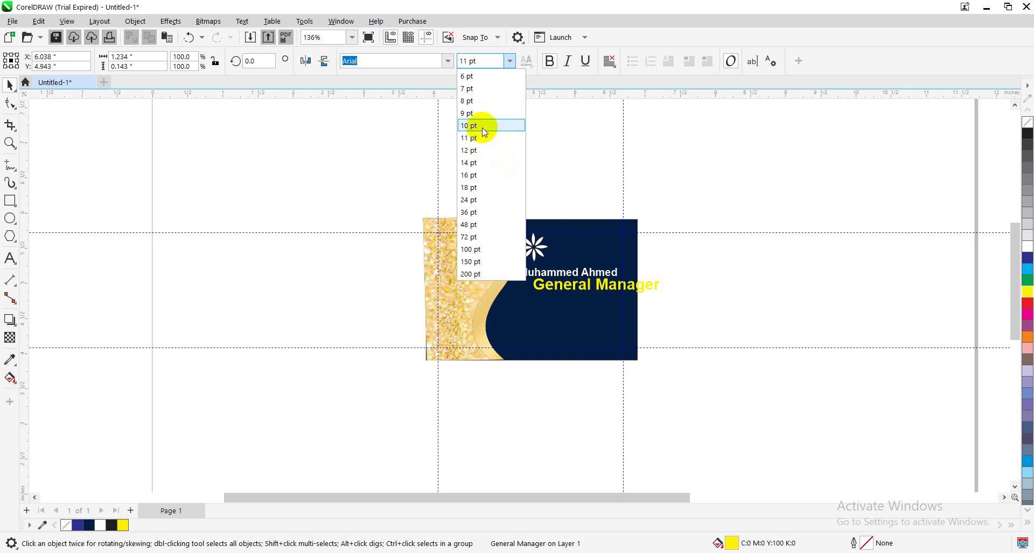
left_click(470, 101)
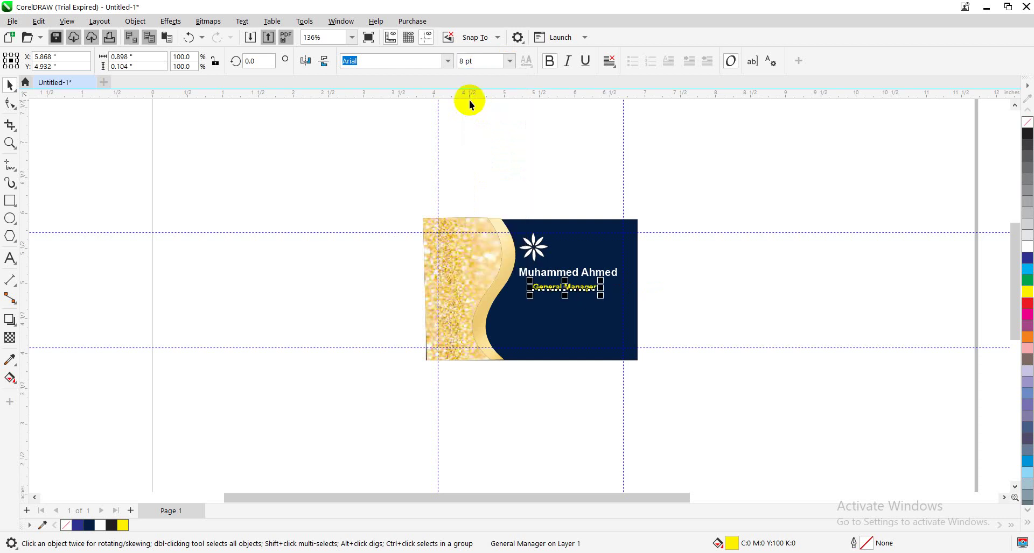
key("Up")
key("Up")
key("Up")
key("Up")
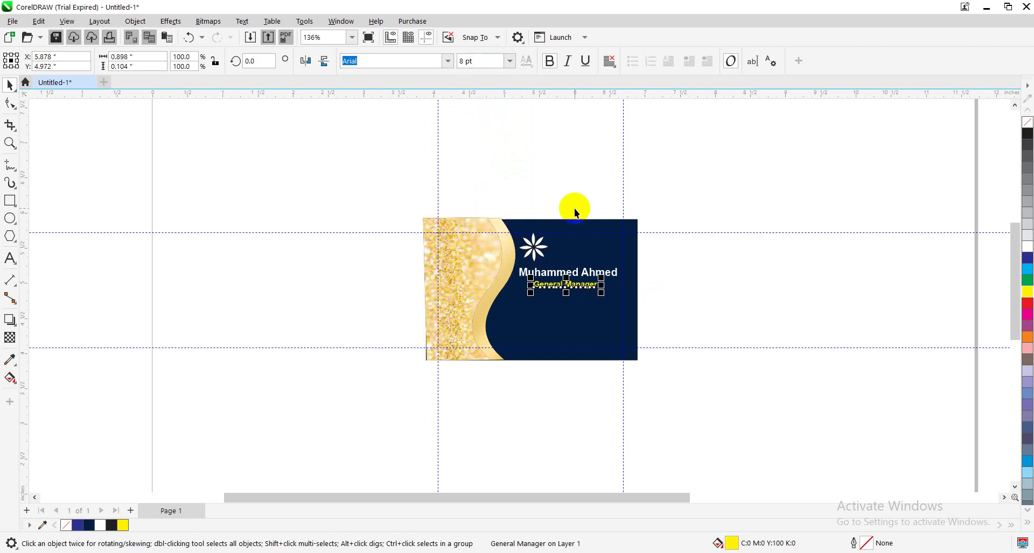
key("Right")
key("Right")
key("Right")
key("Right")
key("Right")
key("Right")
key("Right")
key("Right")
key("Right")
key("Right")
key("Right")
key("Right")
key("Right")
key("Down")
key("Down")
key("Down")
key("Down")
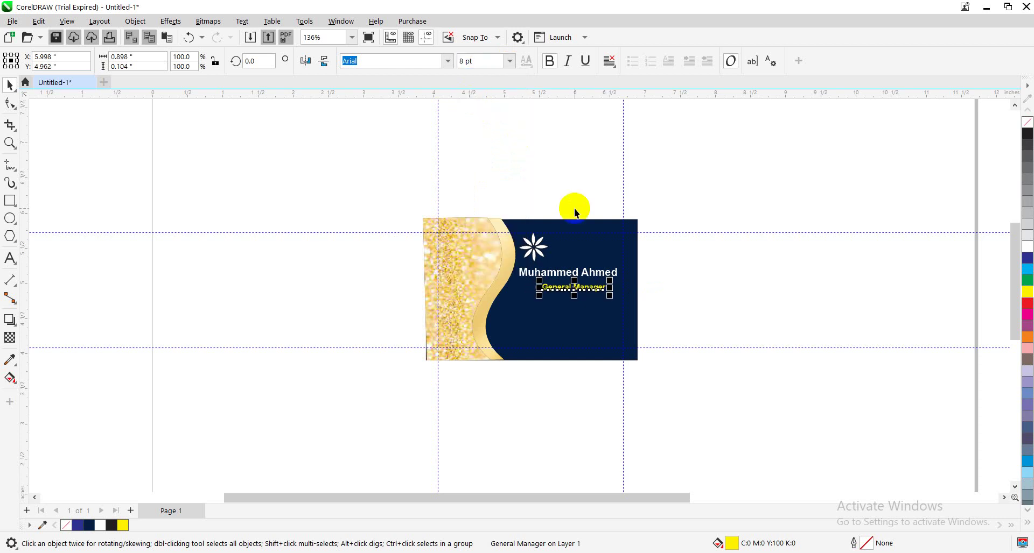
key("Up")
key("Up")
key("Up")
key("Up")
key("Right")
key("Right")
key("Right")
key("Right")
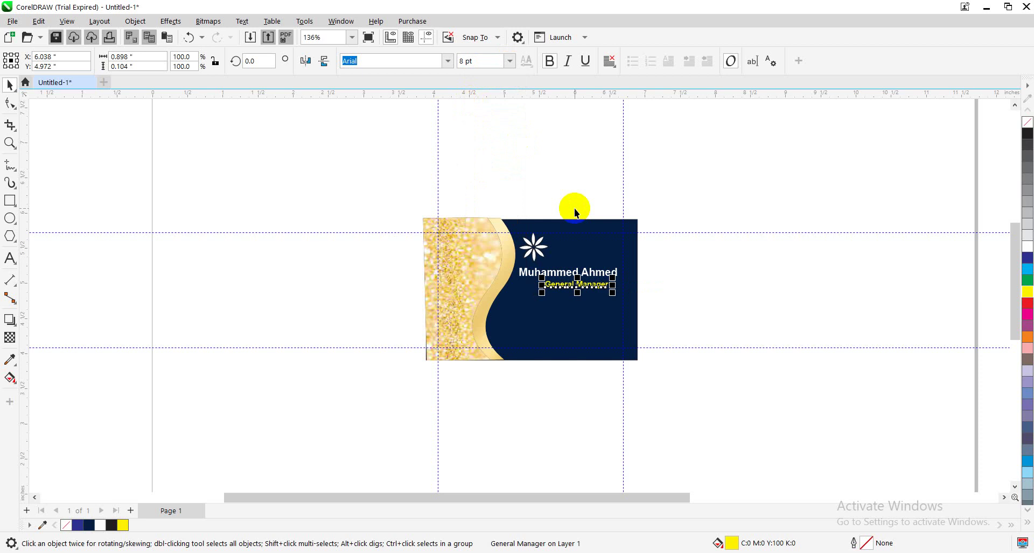
left_click(666, 270)
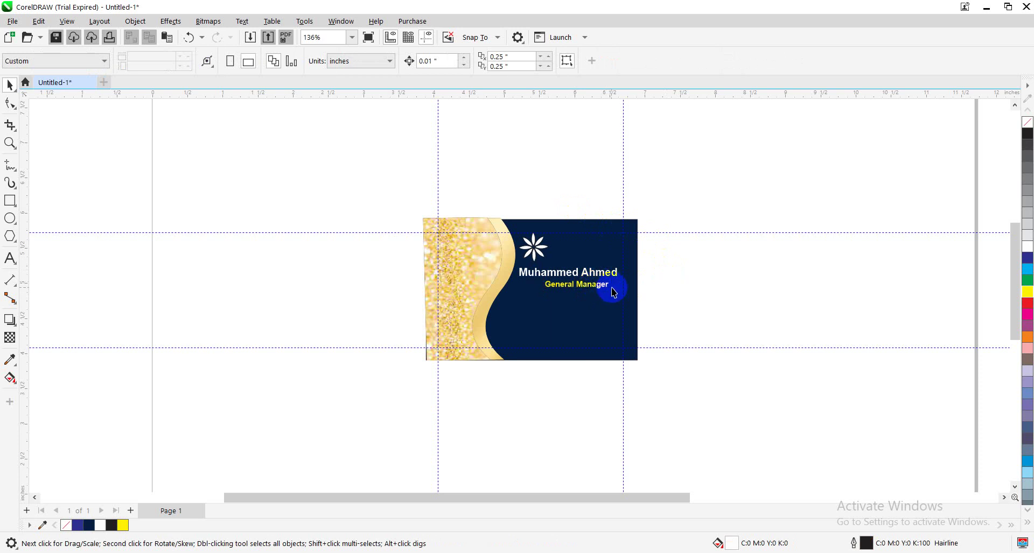
Nudge the title further right and up so its right edge aligns beneath the name
left_click(602, 290)
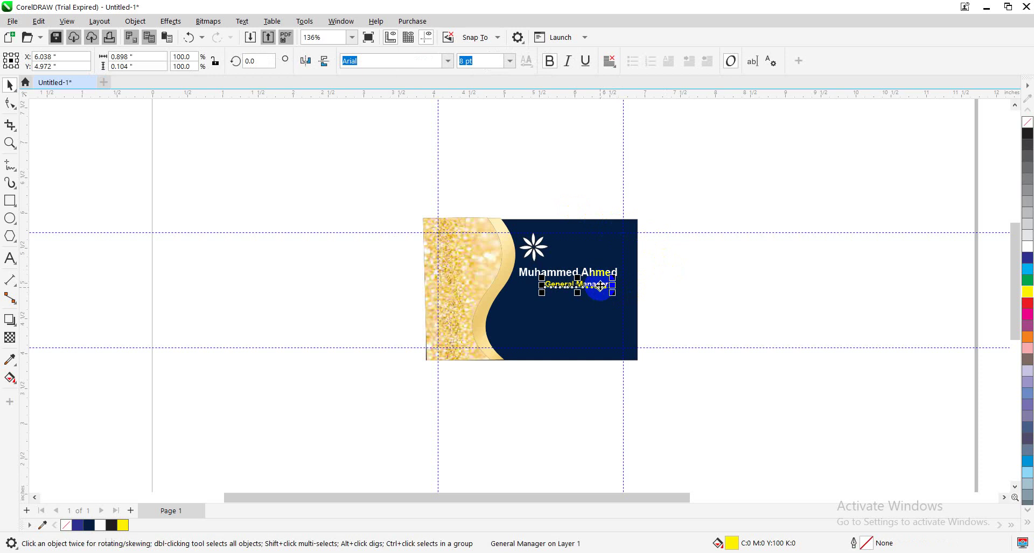
key("Right")
key("Right")
key("Right")
key("Right")
key("Right")
key("Right")
key("Up")
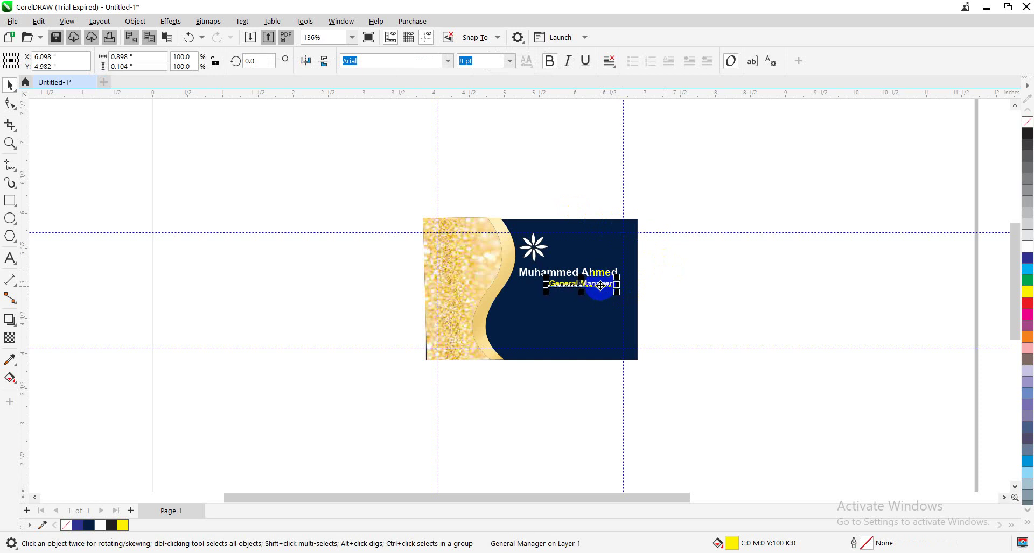
key("Right")
key("Right")
key("Right")
key("Right")
key("Right")
key("Right")
key("Right")
key("Up")
key("Up")
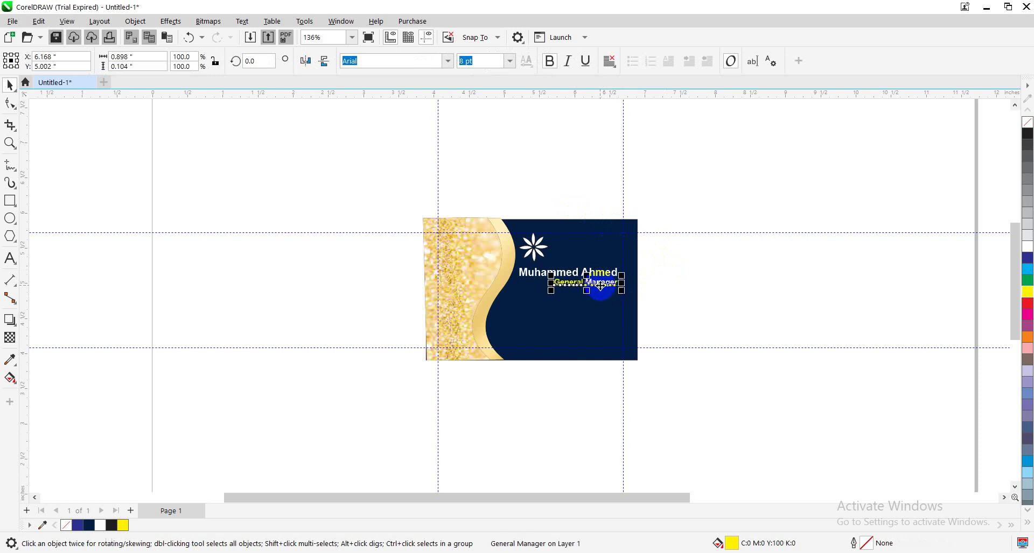
left_click(704, 322)
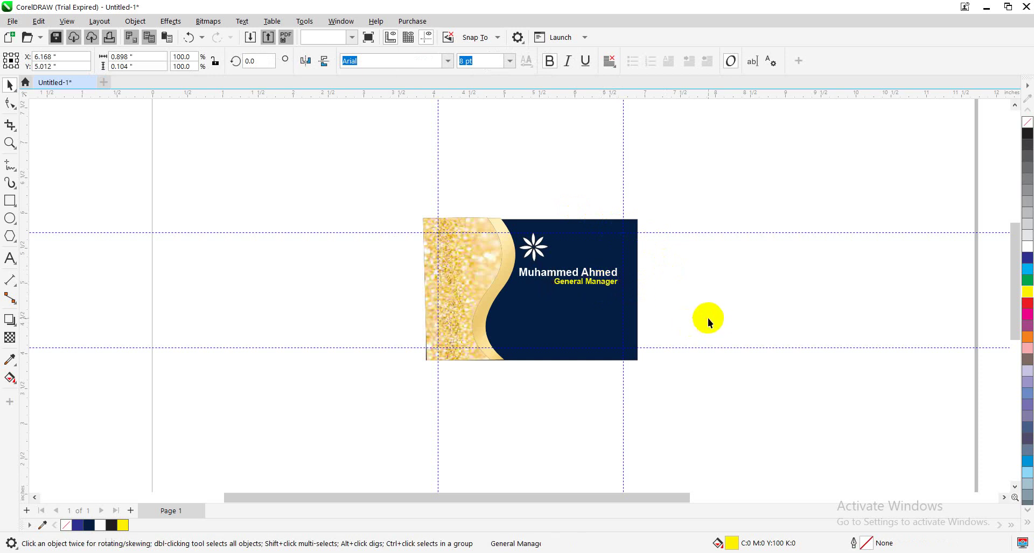
Raise the name text slightly and move the title up to follow it
left_click(577, 285)
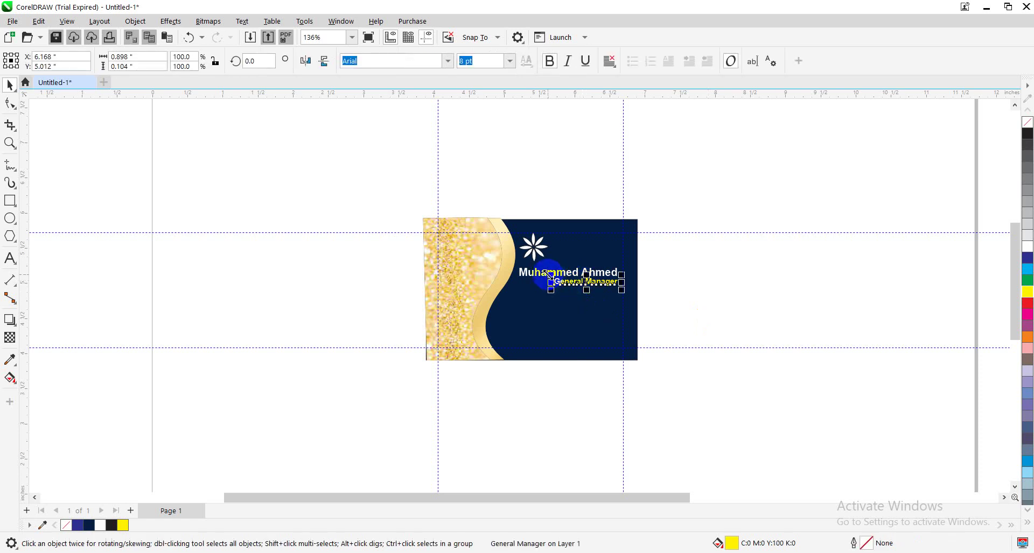
left_click(540, 272)
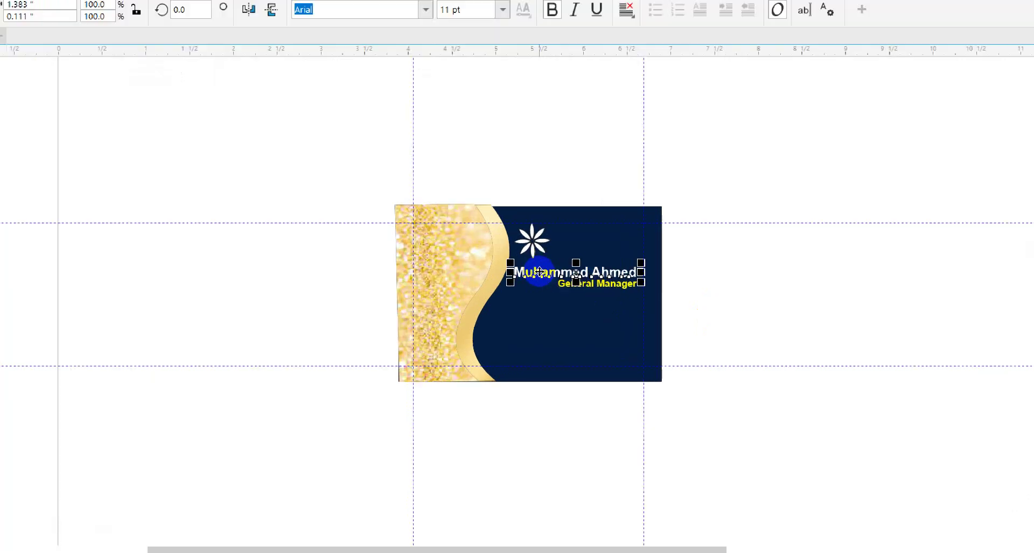
key("Up")
key("Up")
key("Up")
key("Up")
key("Up")
key("Up")
key("Up")
key("Up")
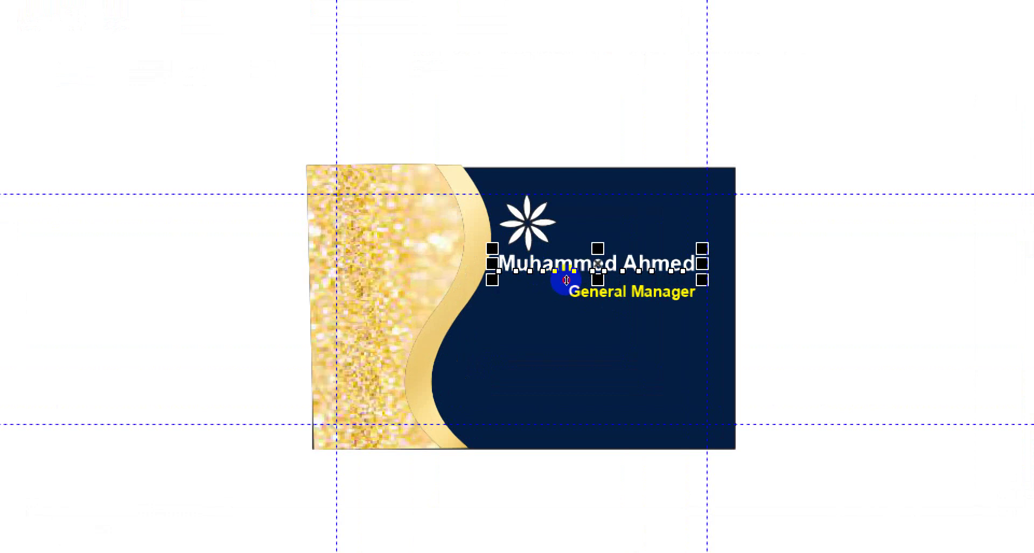
left_click(560, 286)
key("Up")
key("Up")
key("Up")
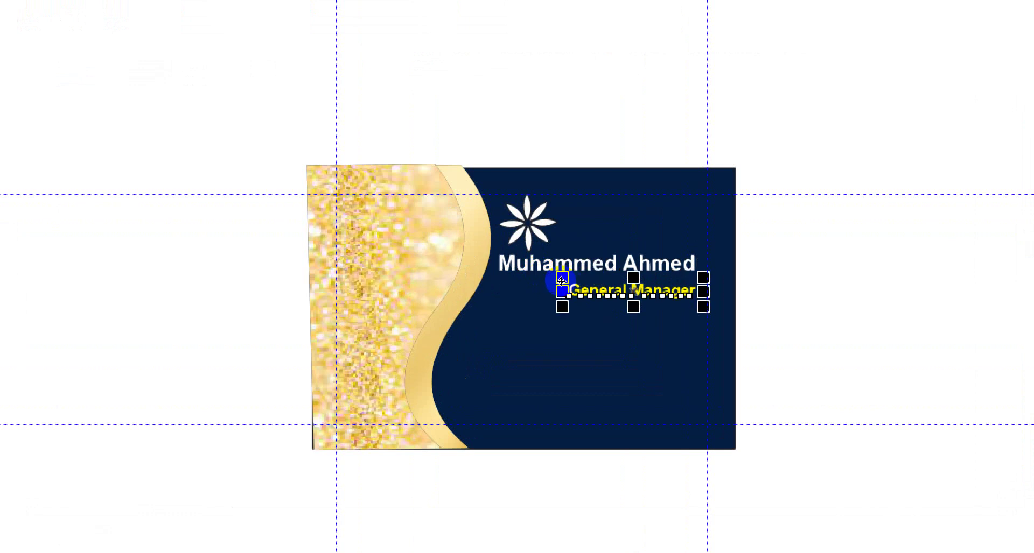
key("Up")
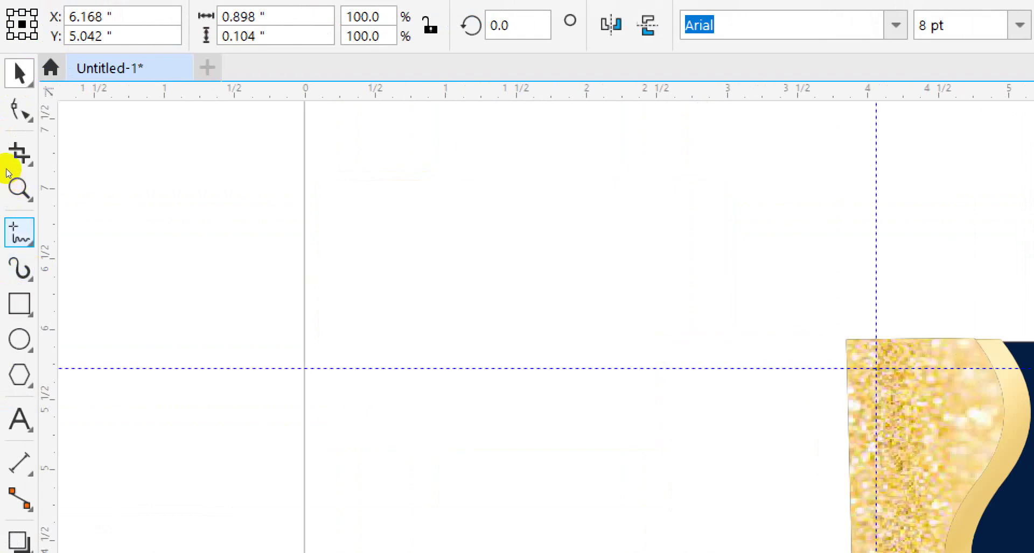
Choose a line-drawing tool and try a first straight line, then undo it
left_click(29, 242)
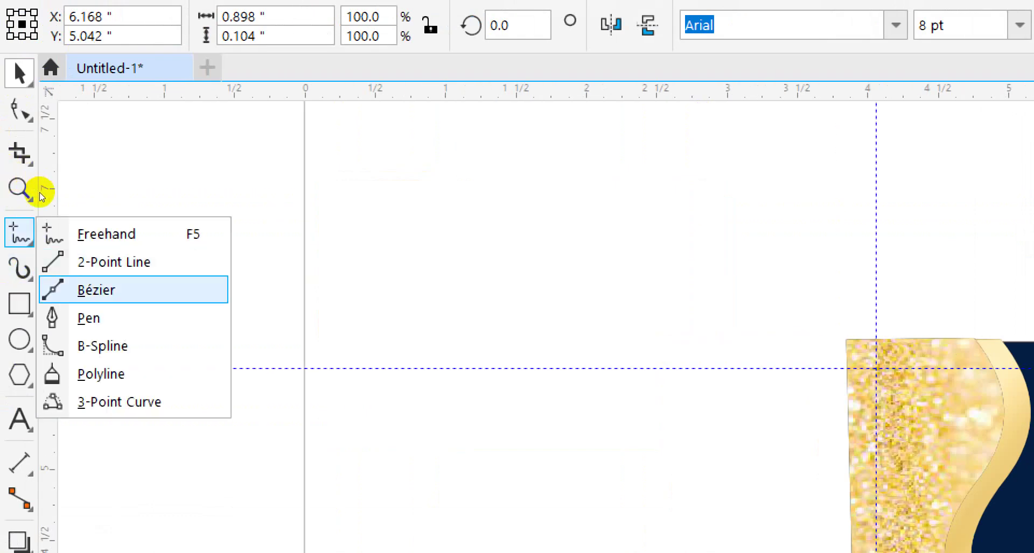
left_click(15, 82)
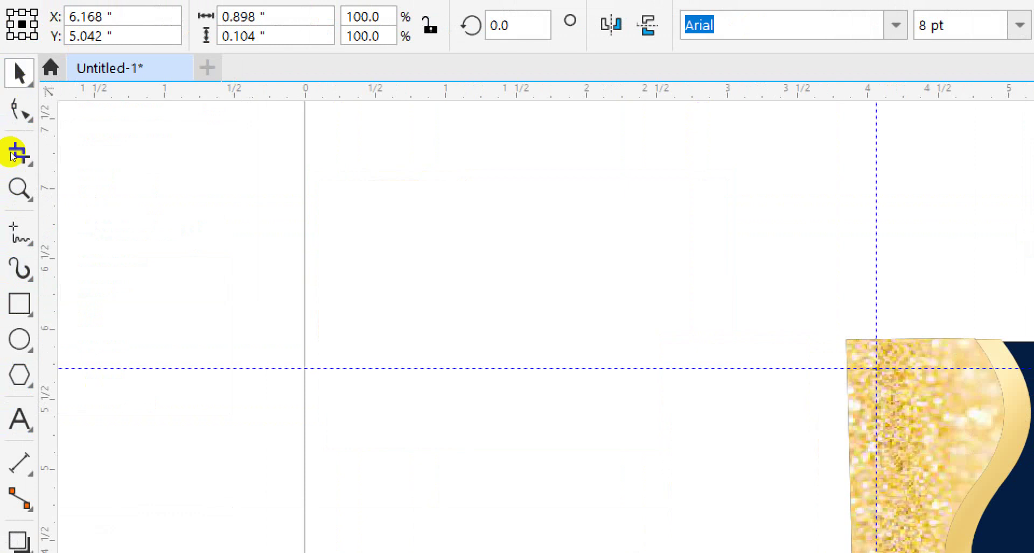
left_click(20, 233)
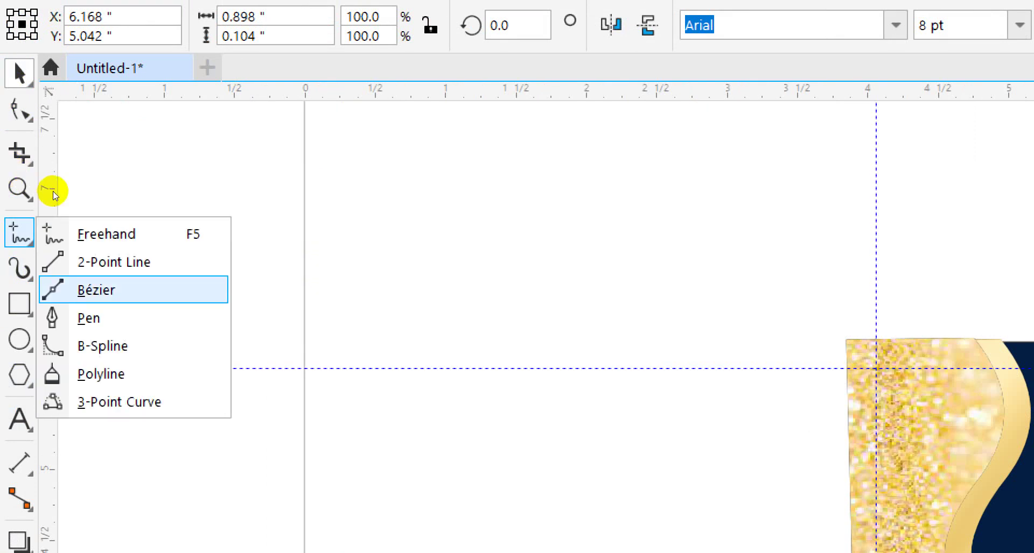
left_click(106, 287)
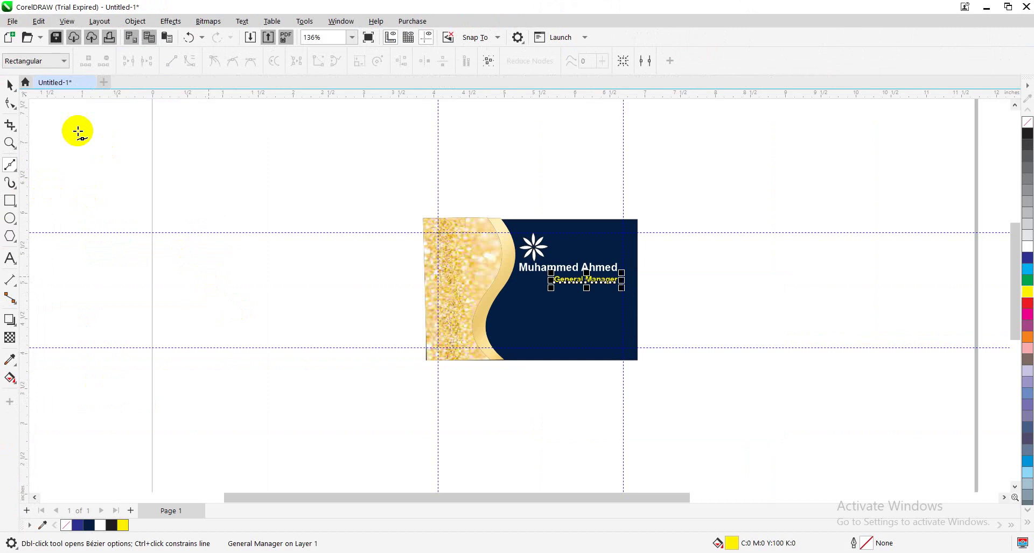
left_click(10, 85)
left_click(85, 152)
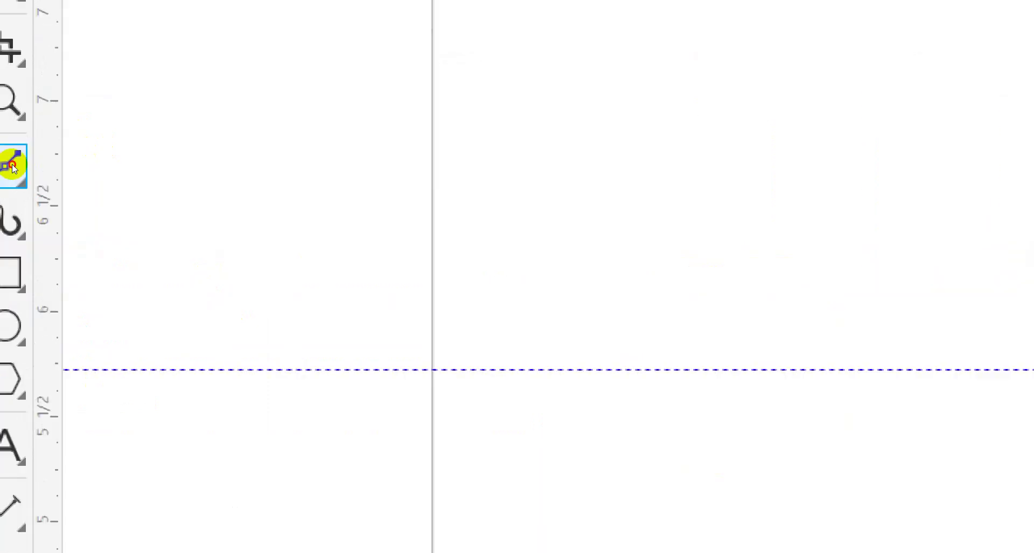
left_click(12, 166)
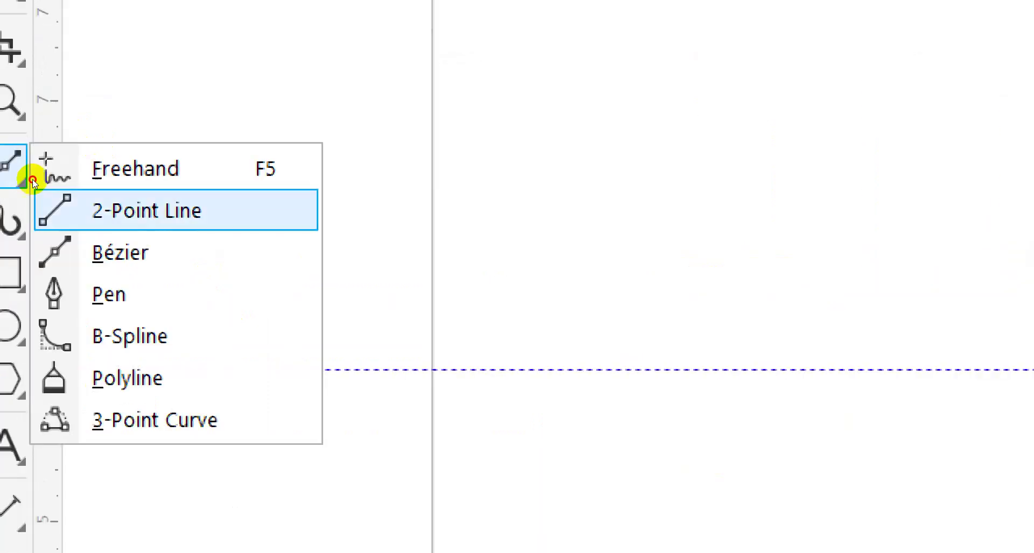
left_click(56, 191)
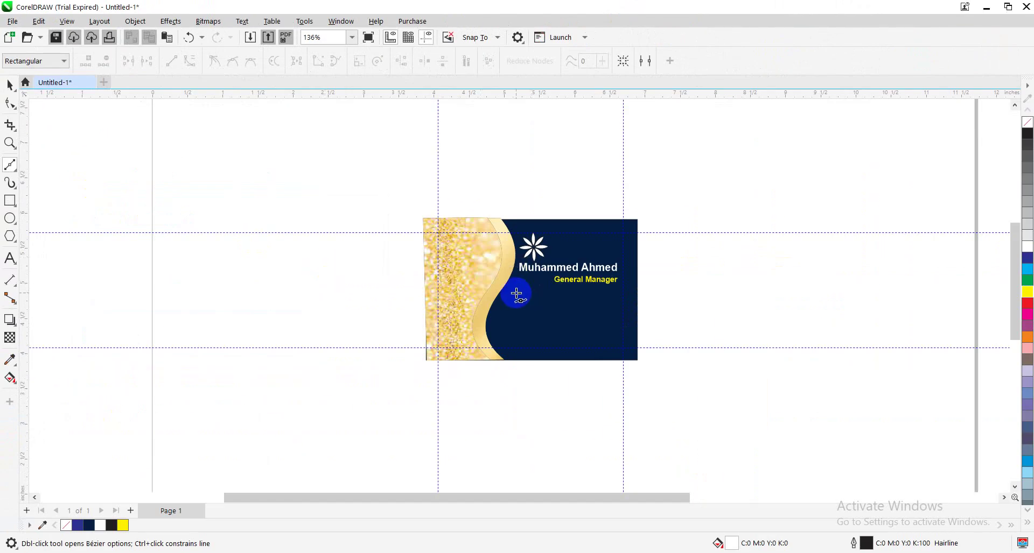
left_click(516, 293)
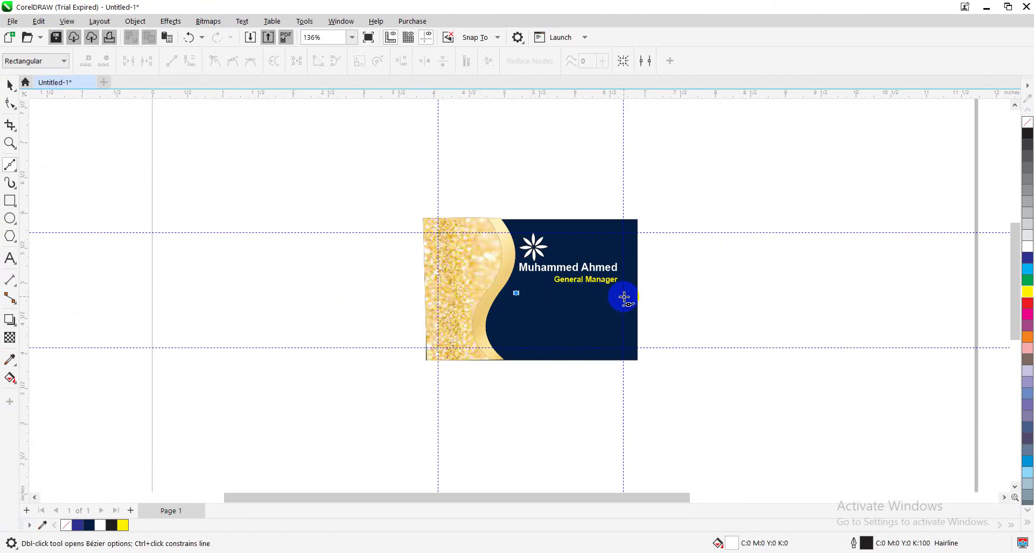
left_click(624, 297)
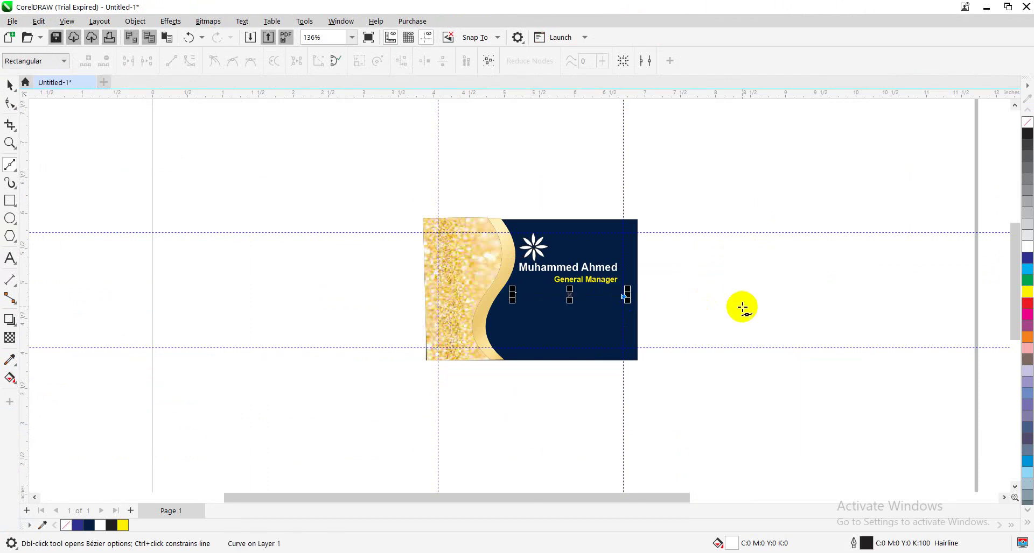
key("ctrl+z")
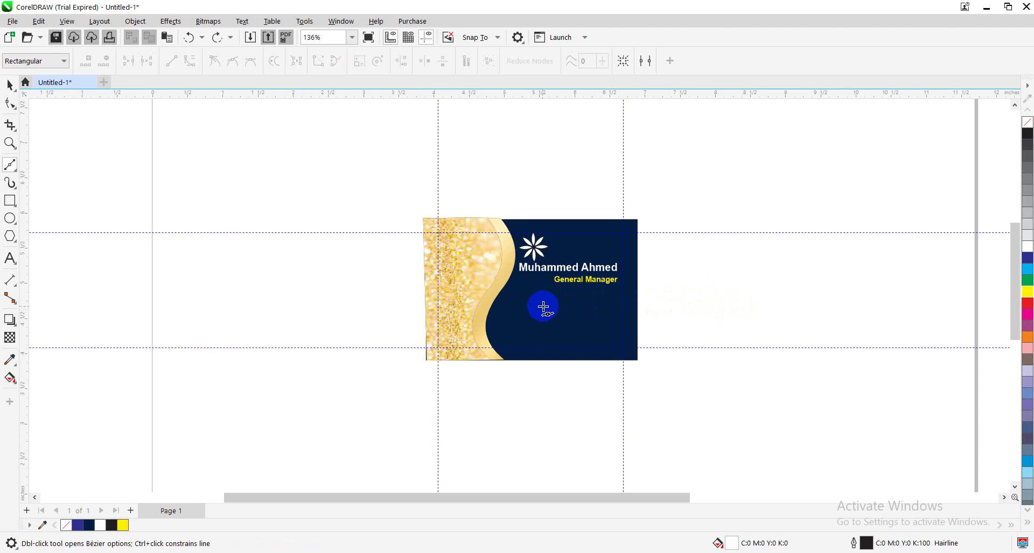
Draw a straight line under General Manager with a white outline and nudge it into place
left_click(525, 294)
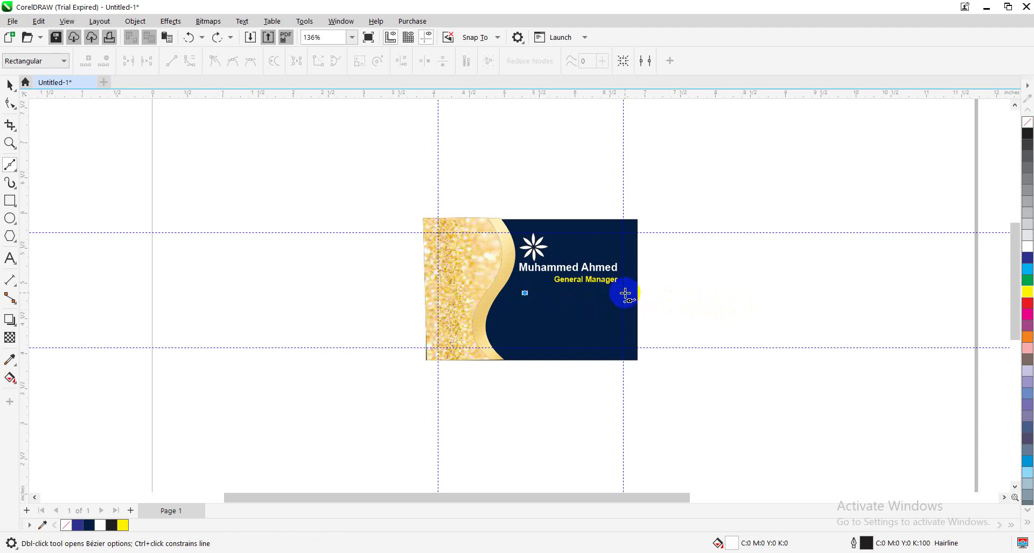
left_click(625, 293)
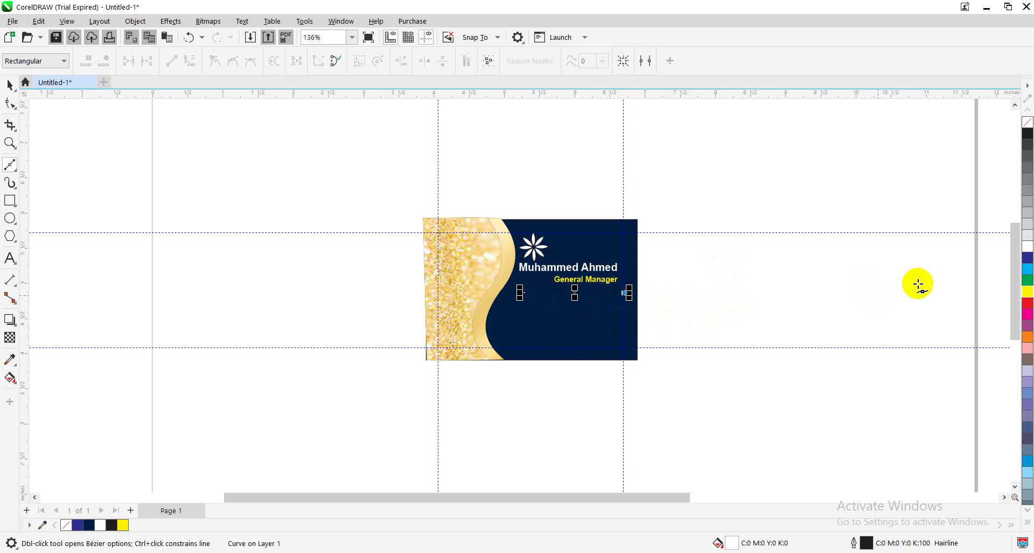
right_click(1028, 250)
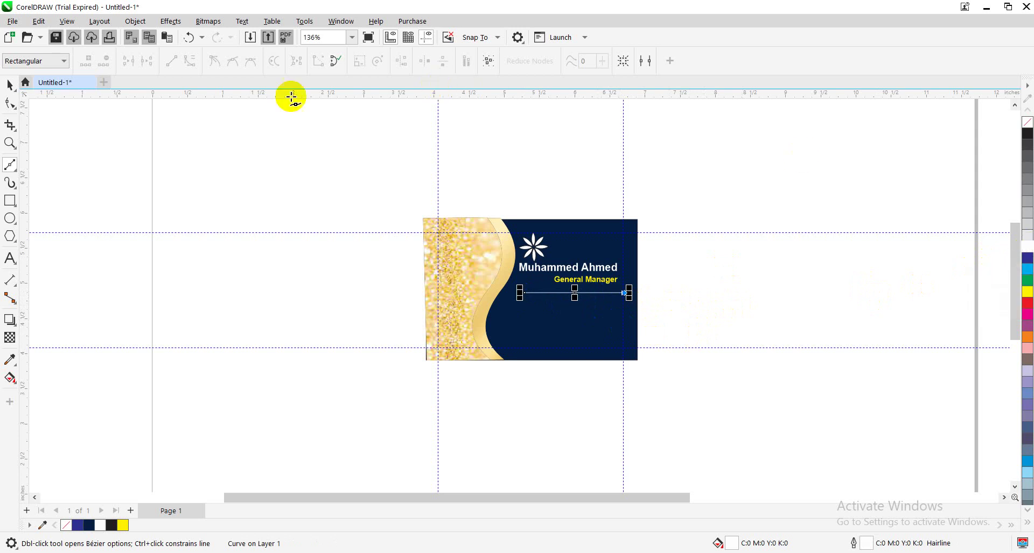
left_click(11, 85)
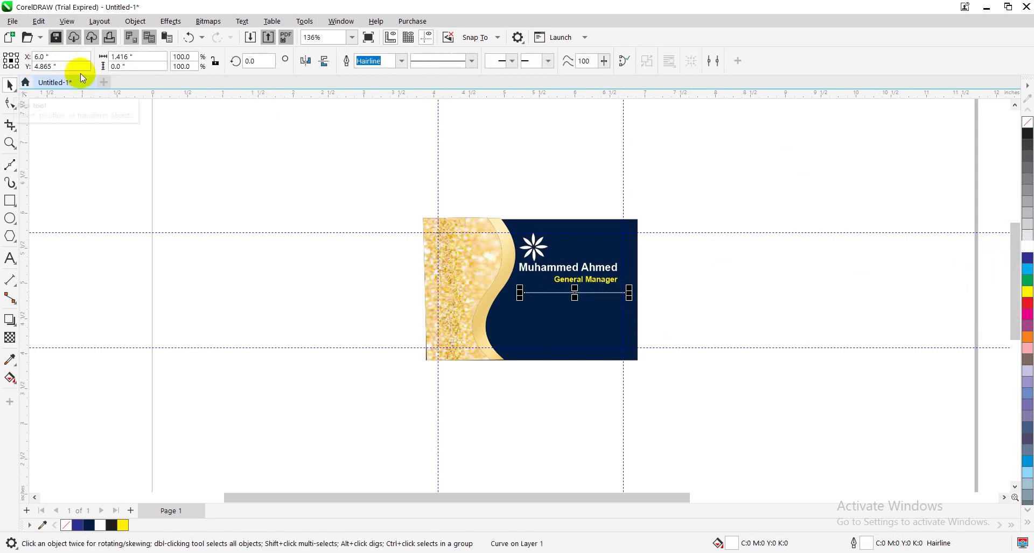
key("Up")
key("Up")
key("Up")
key("Up")
key("Up")
key("Up")
key("Up")
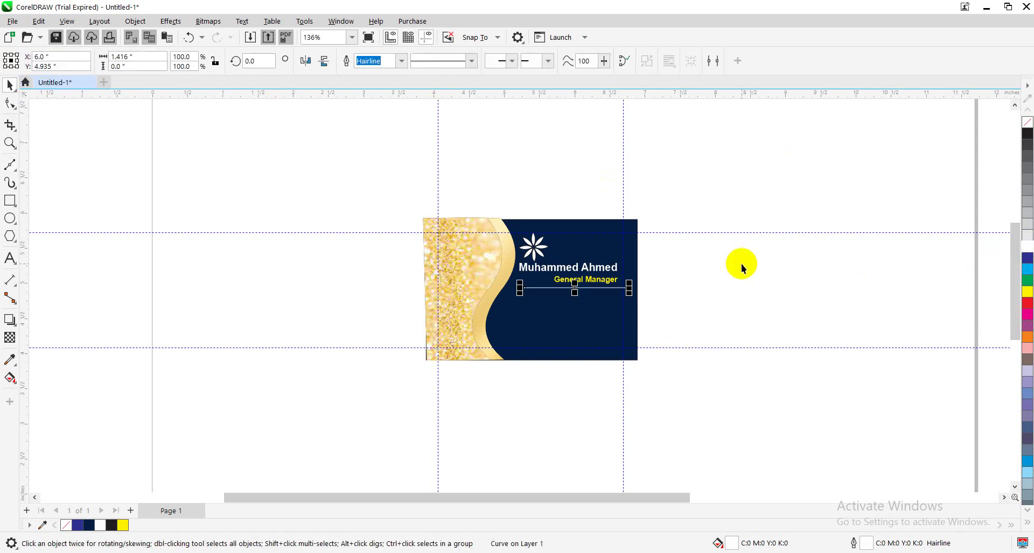
key("Left")
key("Left")
key("Left")
key("Left")
key("Left")
key("Left")
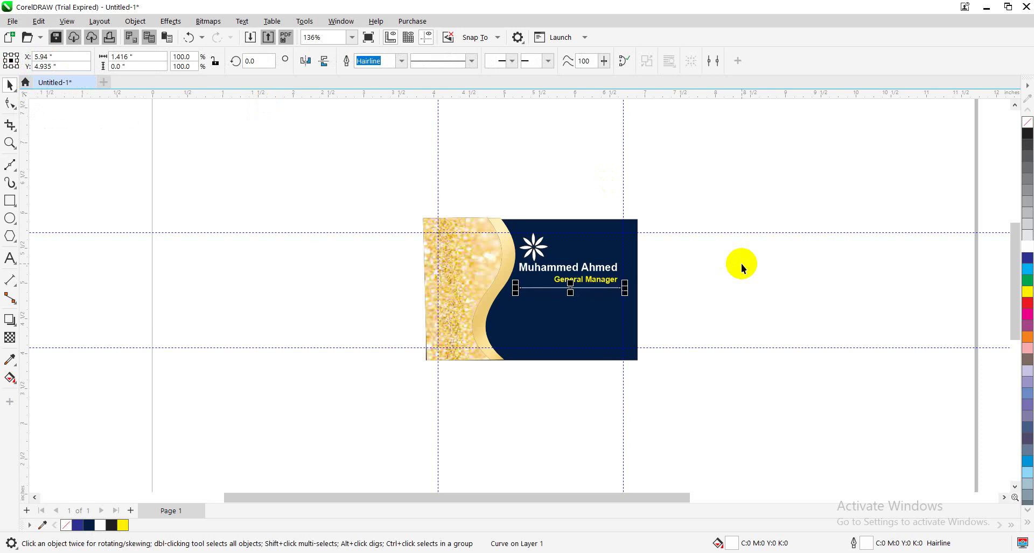
key("Right")
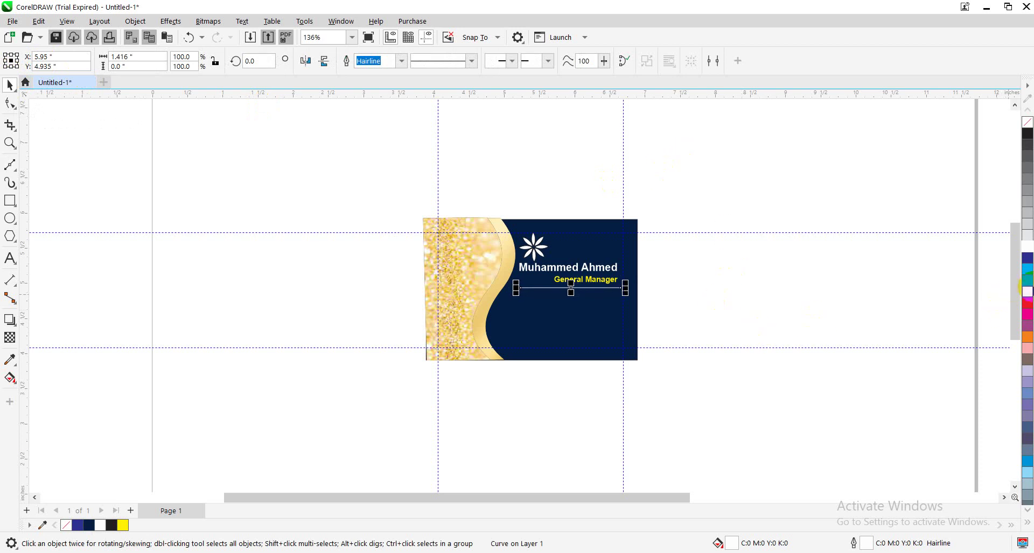
Make the line's outline light yellow and 1.5 pt thick
left_click(1027, 297)
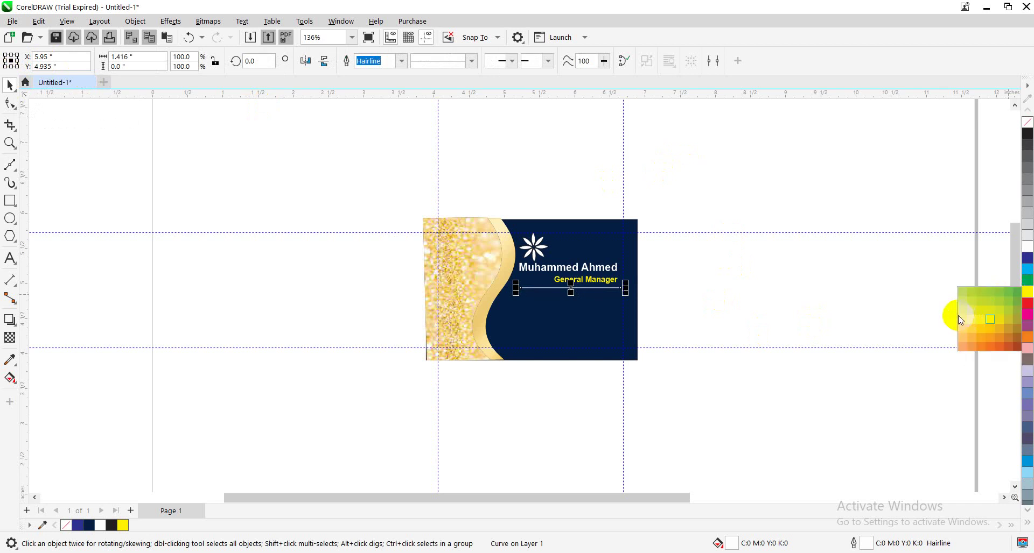
left_click(963, 320)
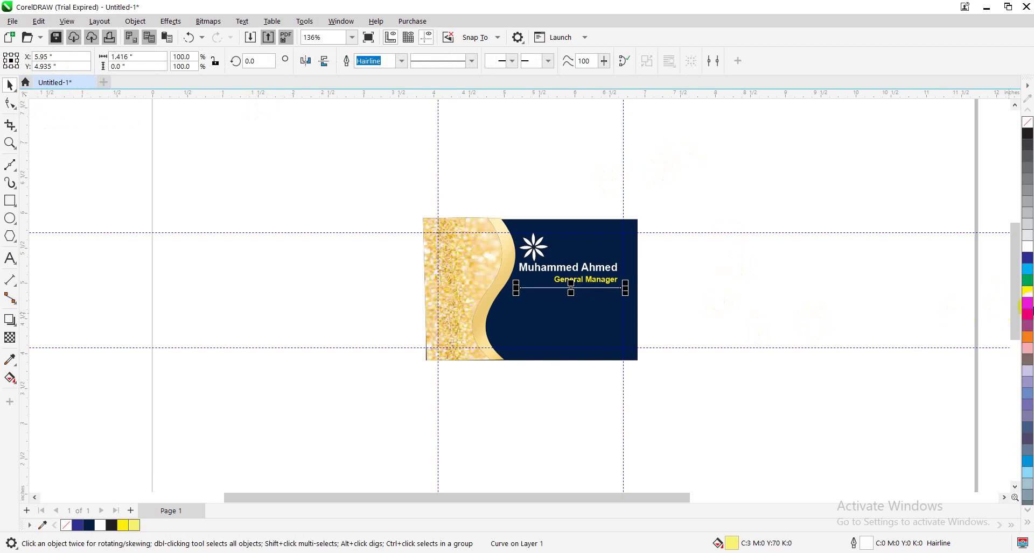
left_click(1029, 290)
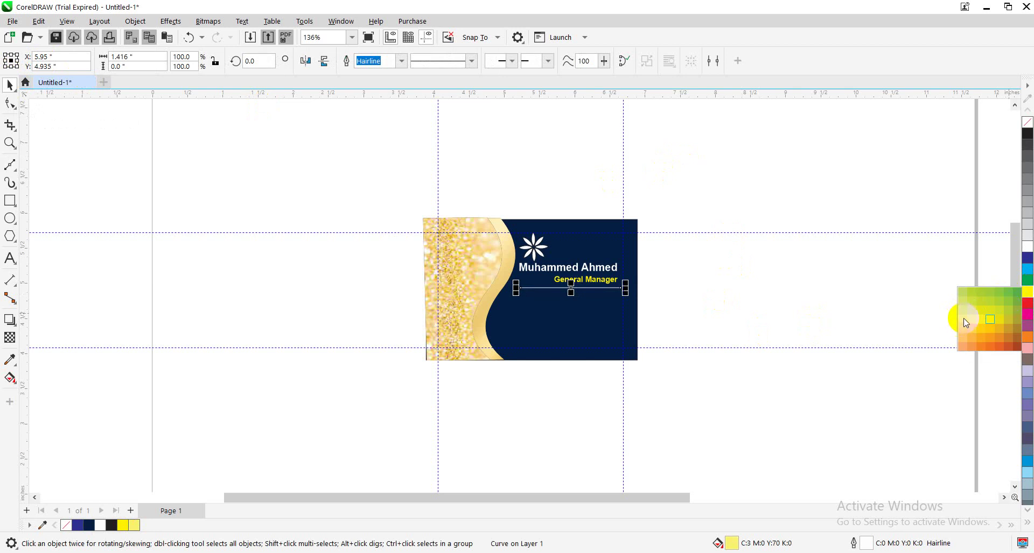
right_click(963, 319)
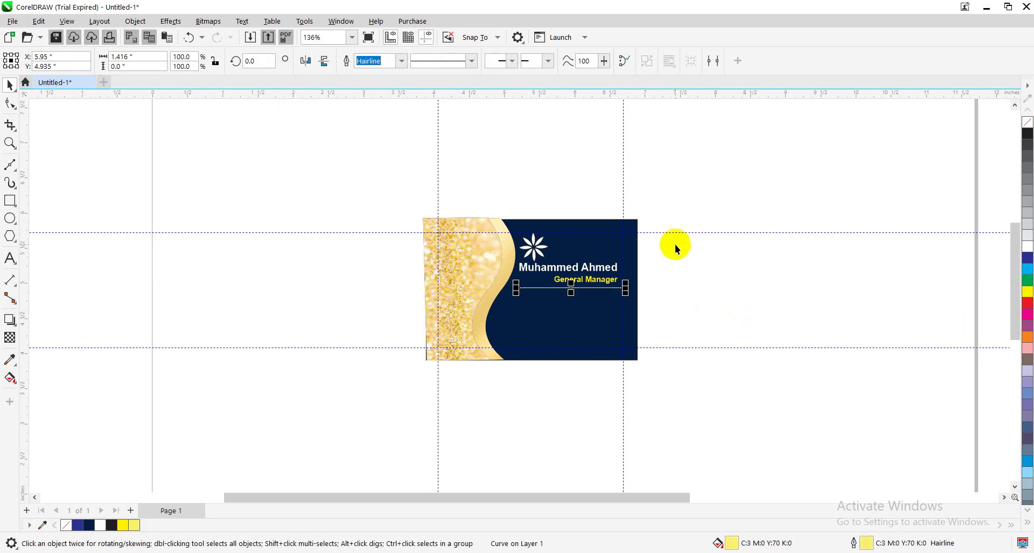
right_click(471, 68)
right_click(471, 68)
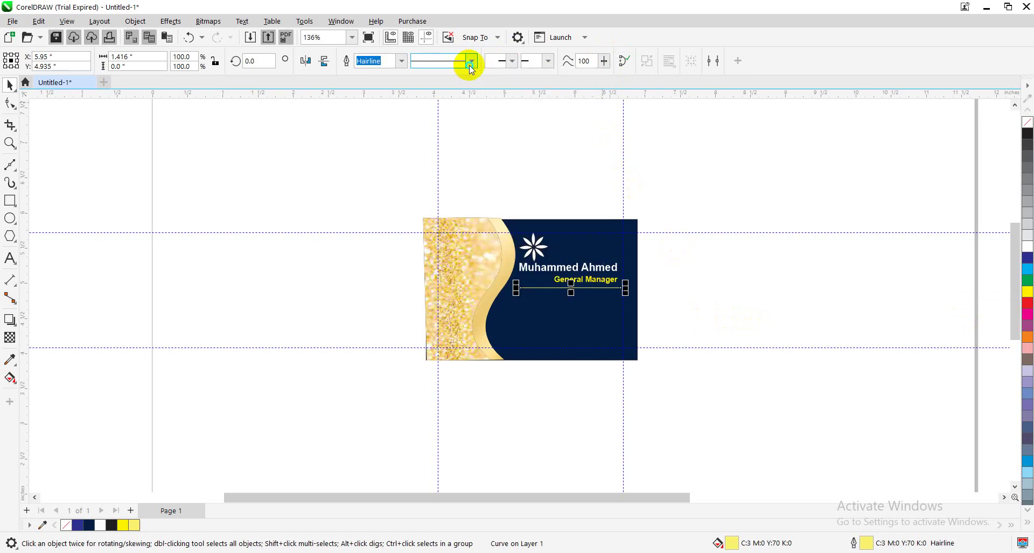
left_click(397, 66)
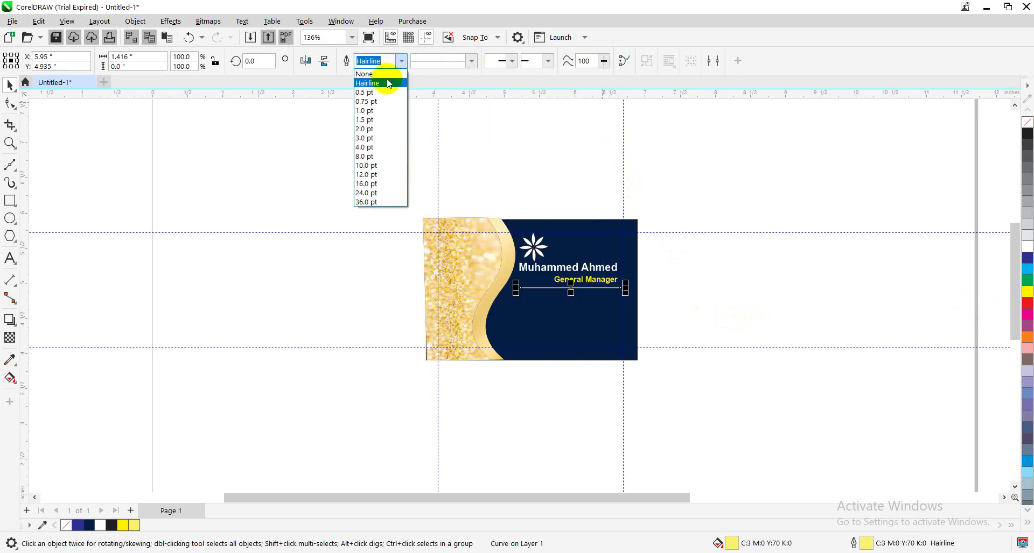
left_click(376, 118)
Stretch the yellow line further left beneath the title
left_click(355, 204)
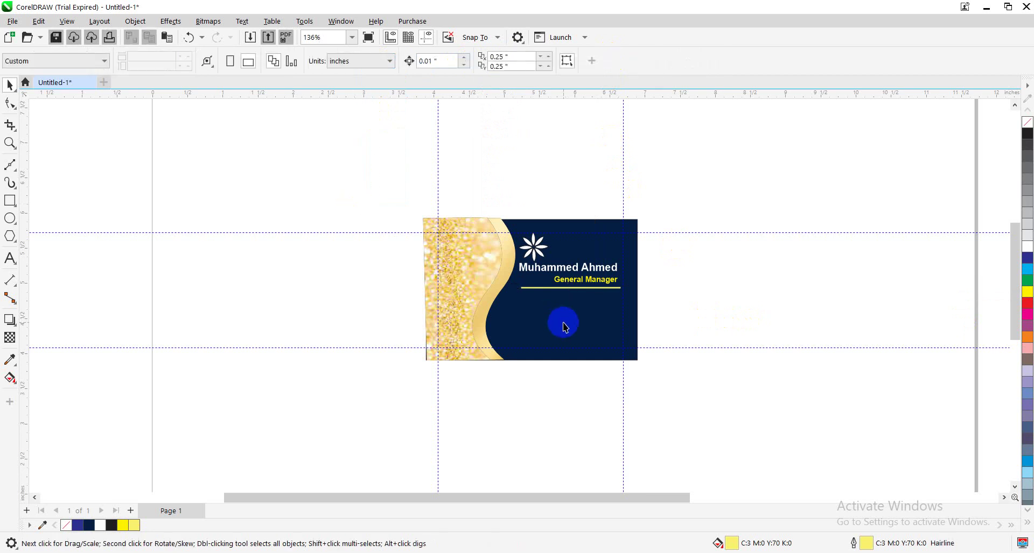
left_click(540, 289)
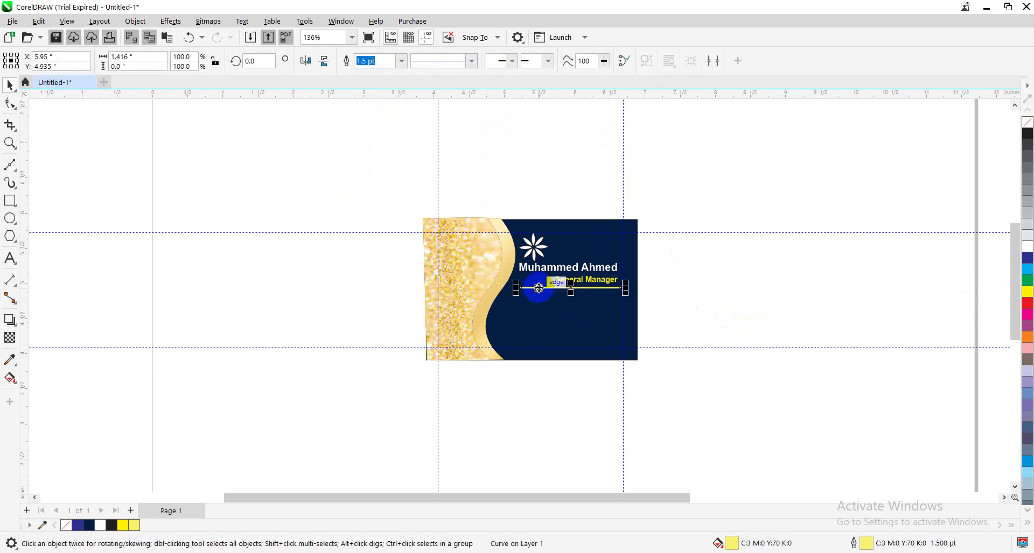
left_click_drag(520, 289, 508, 289)
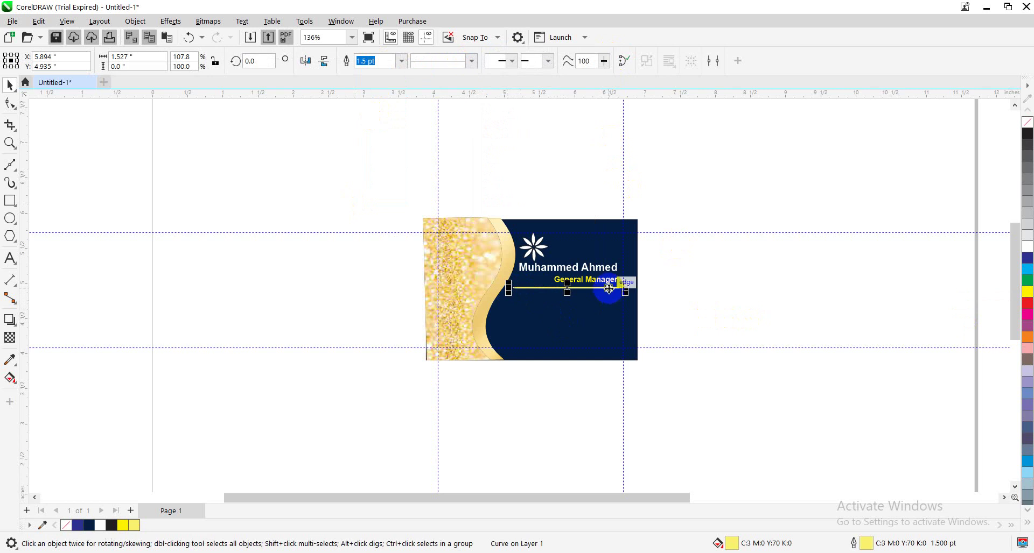
left_click(730, 281)
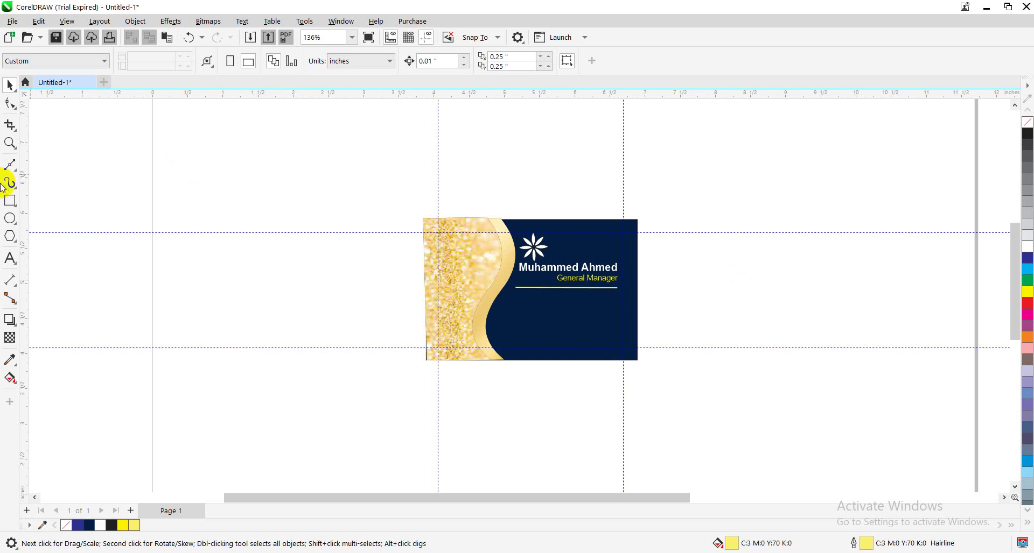
Make a first attempt at the phone text on the blank canvas, then undo it
left_click(10, 259)
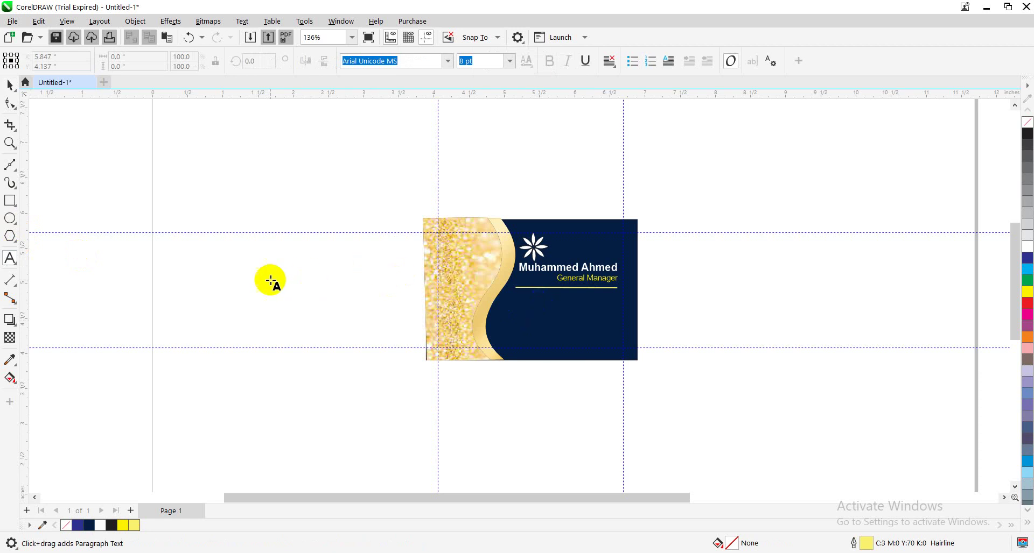
left_click(269, 280)
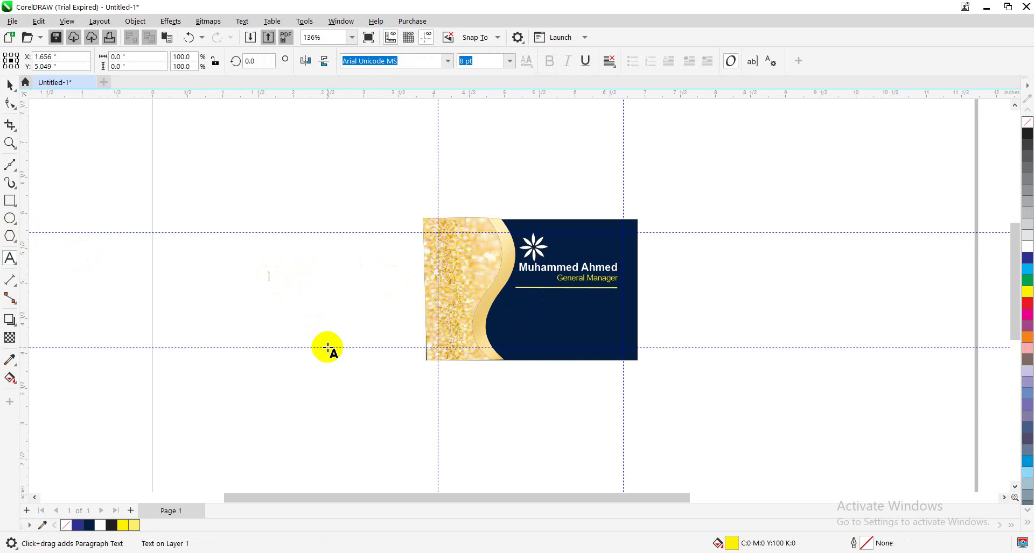
type("0/")
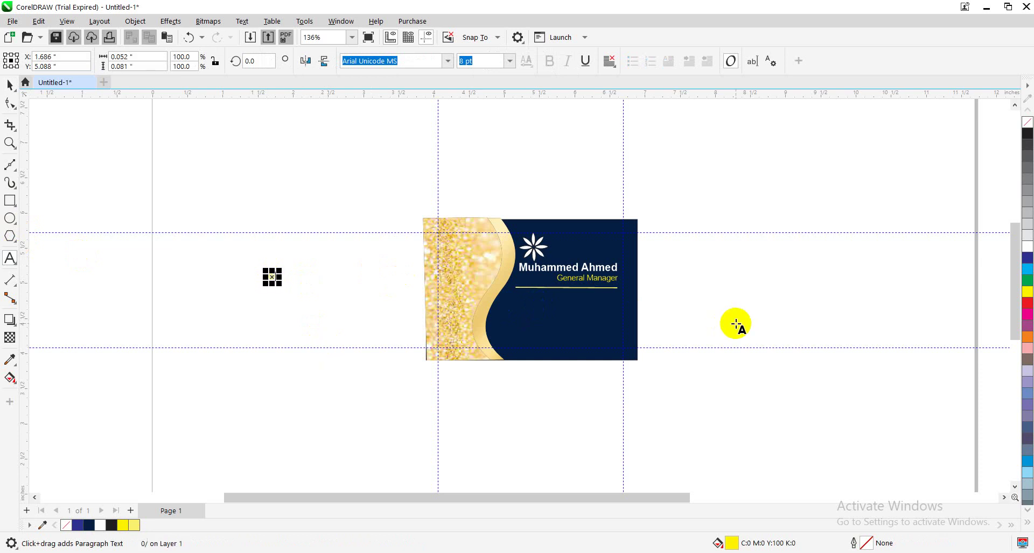
key("BackSpace")
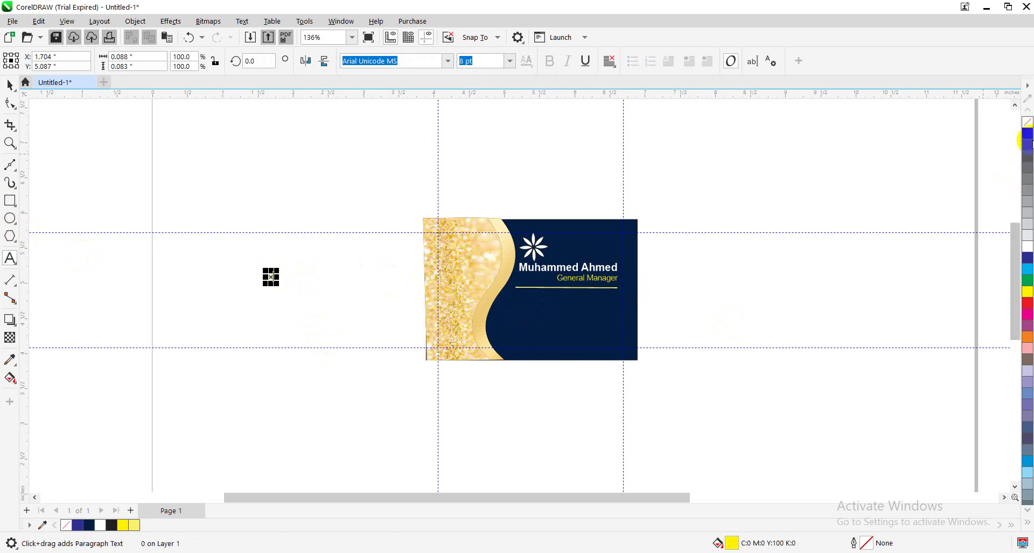
left_click(1026, 136)
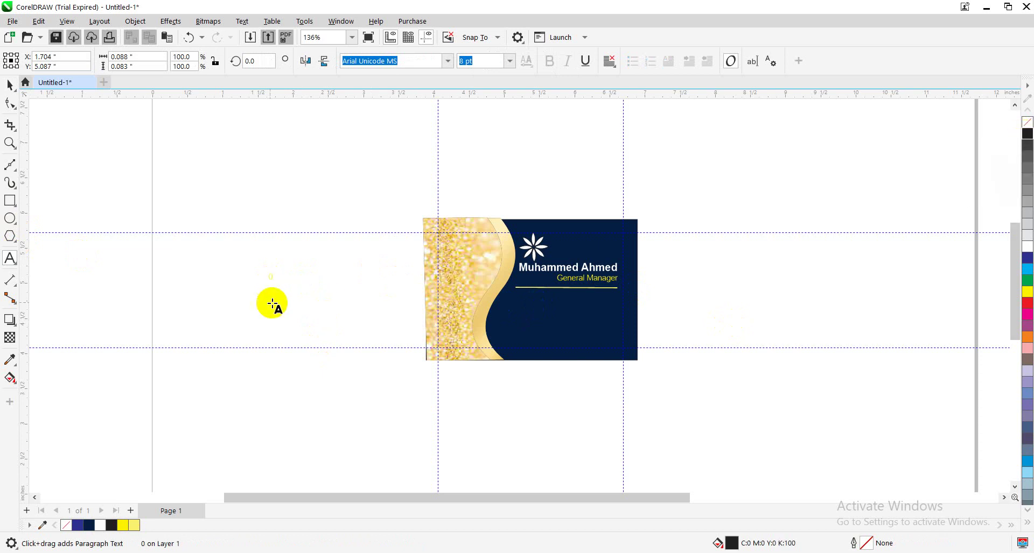
left_click(286, 282)
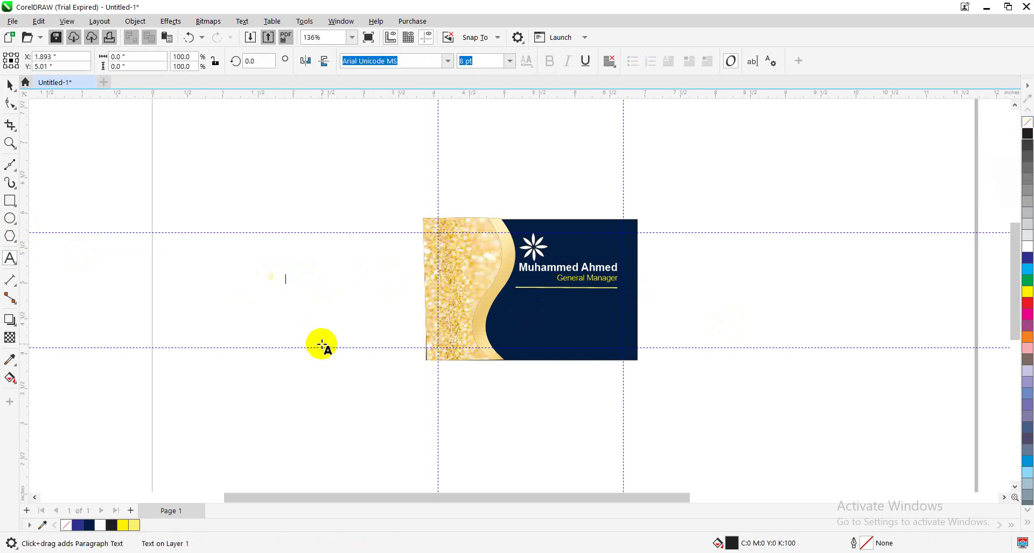
key("ctrl+z")
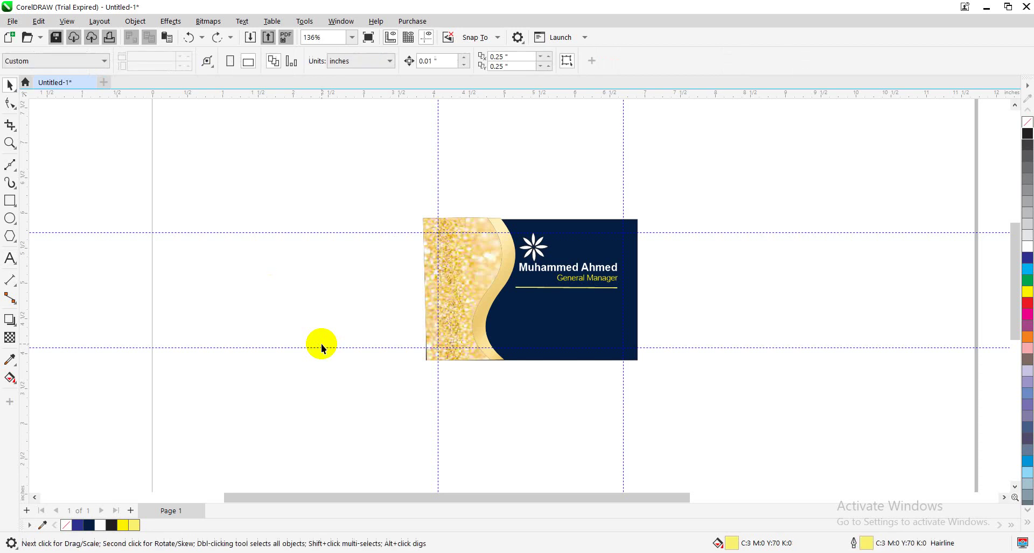
Type the two phone numbers as a new text object beside the card
left_click(9, 259)
left_click(257, 275)
type("0")
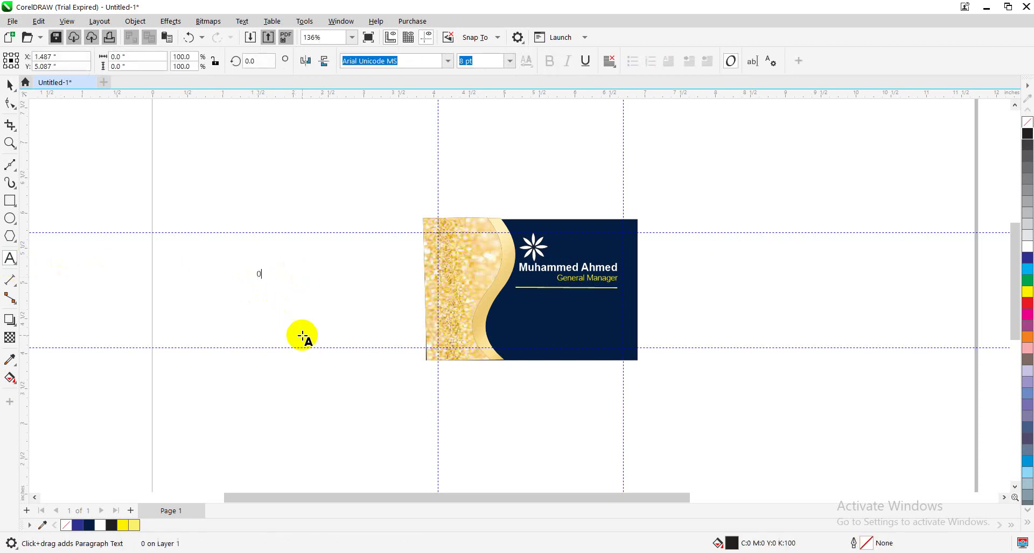
type("300-0000000")
key("Escape")
type("03210-000000")
key("Escape")
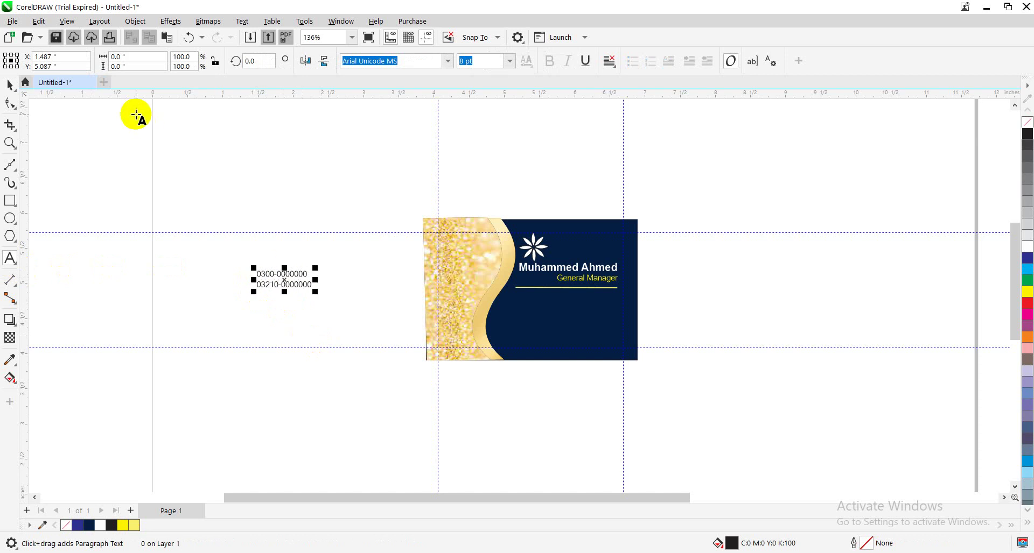
Move the phone numbers onto the navy side, colour them white, and nudge them slightly higher
left_click(10, 85)
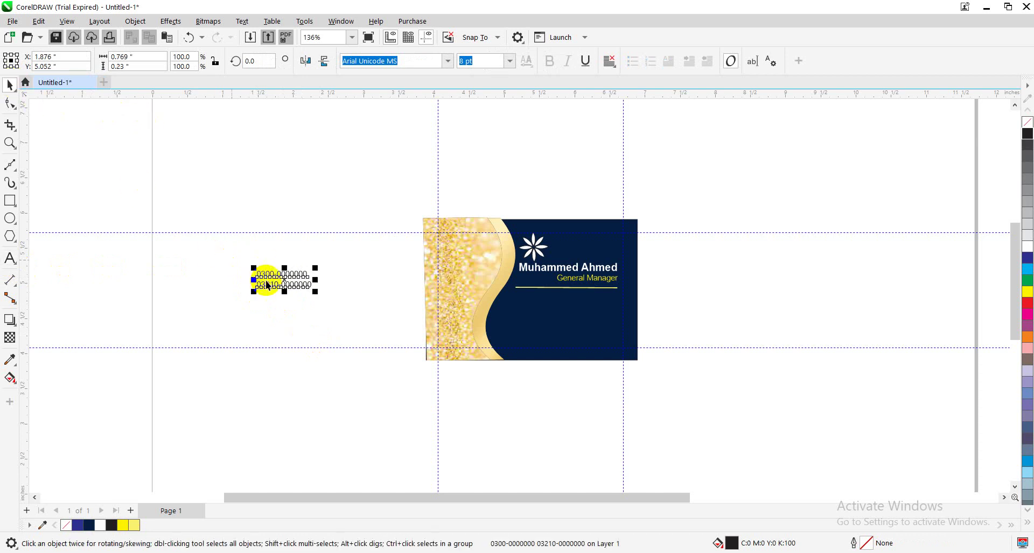
left_click_drag(276, 269, 425, 309)
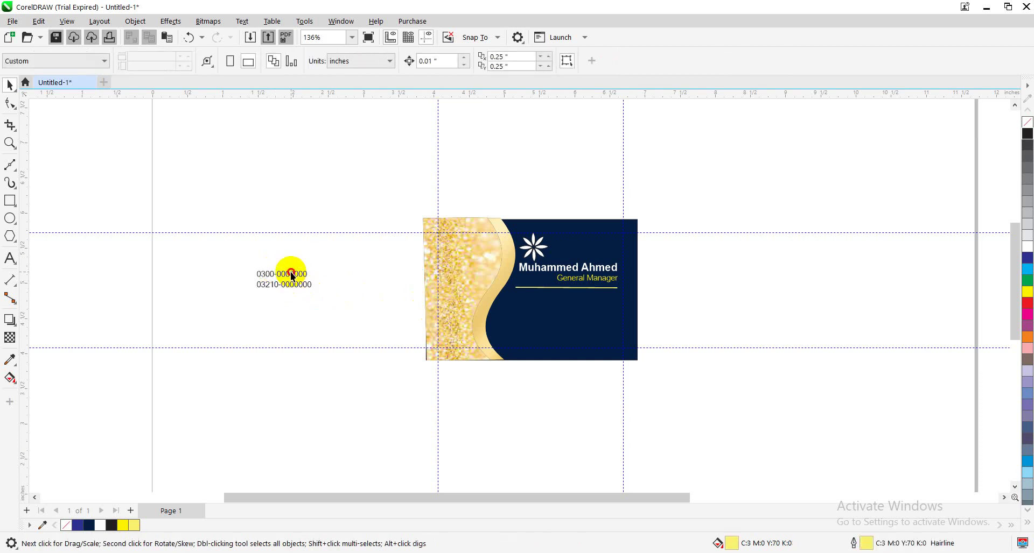
left_click_drag(291, 273, 580, 305)
left_click(1027, 246)
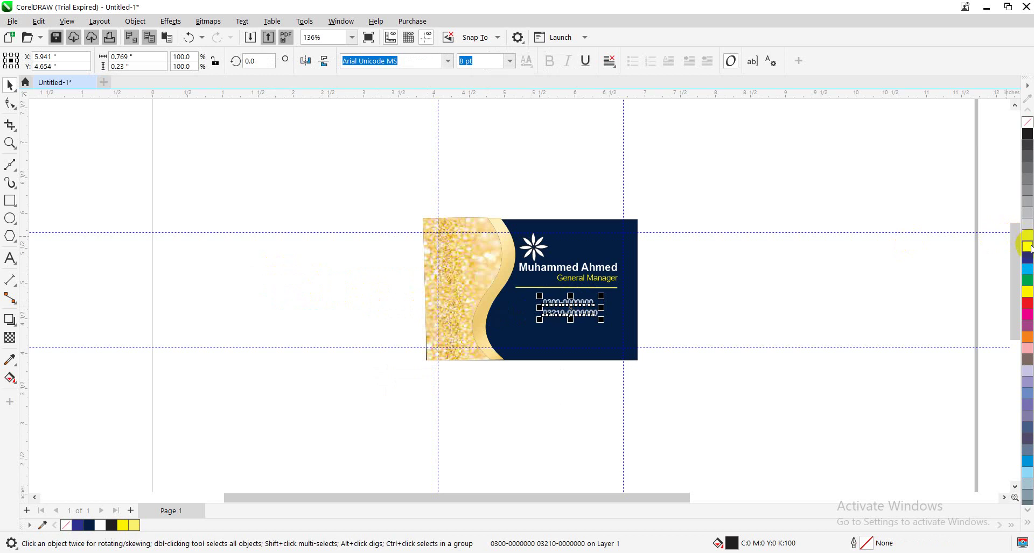
right_click(1027, 245)
left_click(822, 296)
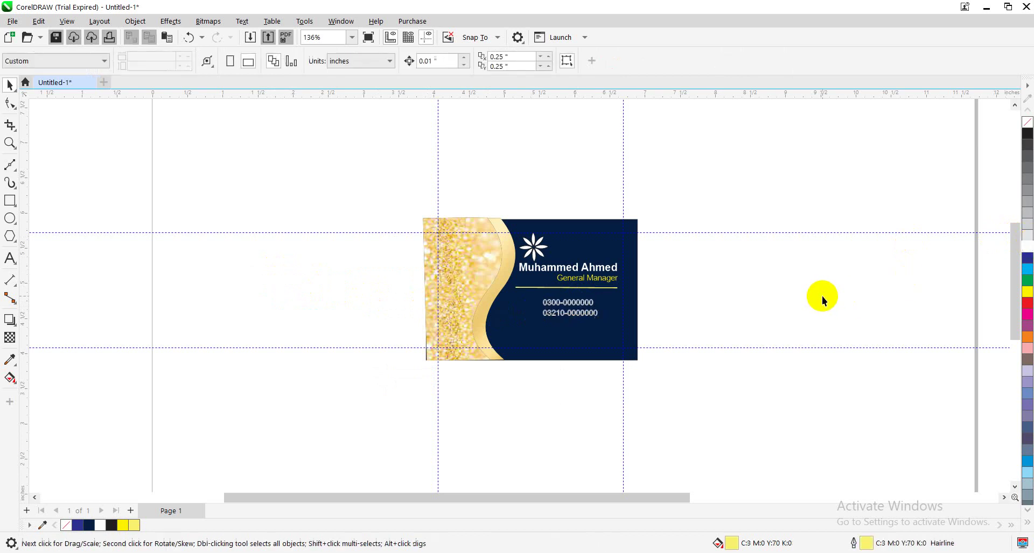
left_click(580, 317)
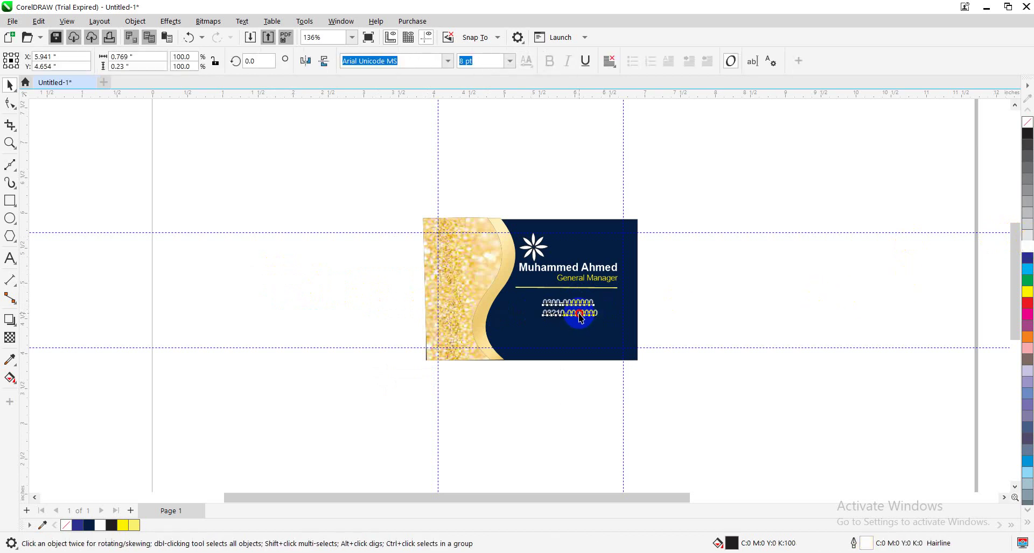
left_click_drag(581, 318, 577, 312)
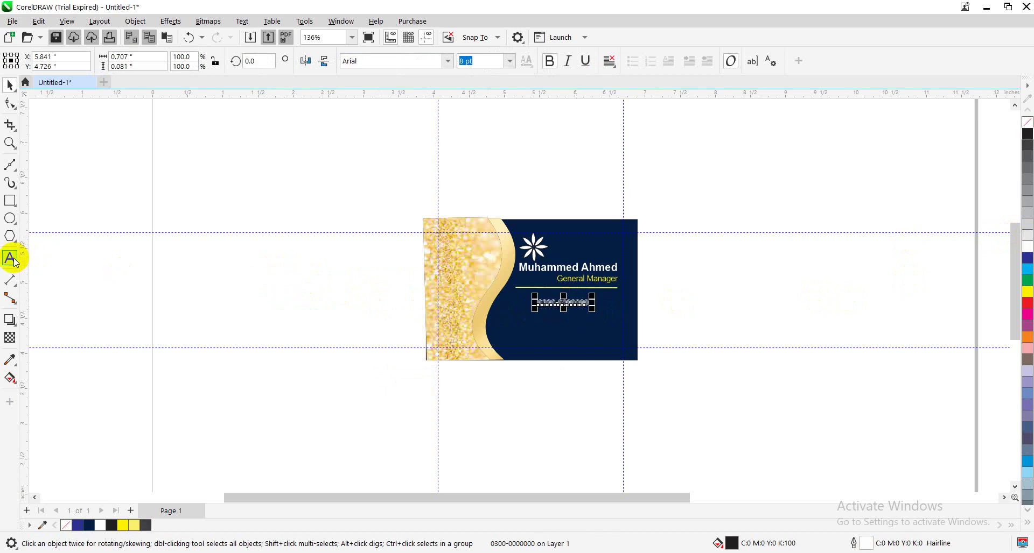
Type the e-mail address as new bold text on the canvas beside the card
left_click(13, 259)
left_click(279, 269)
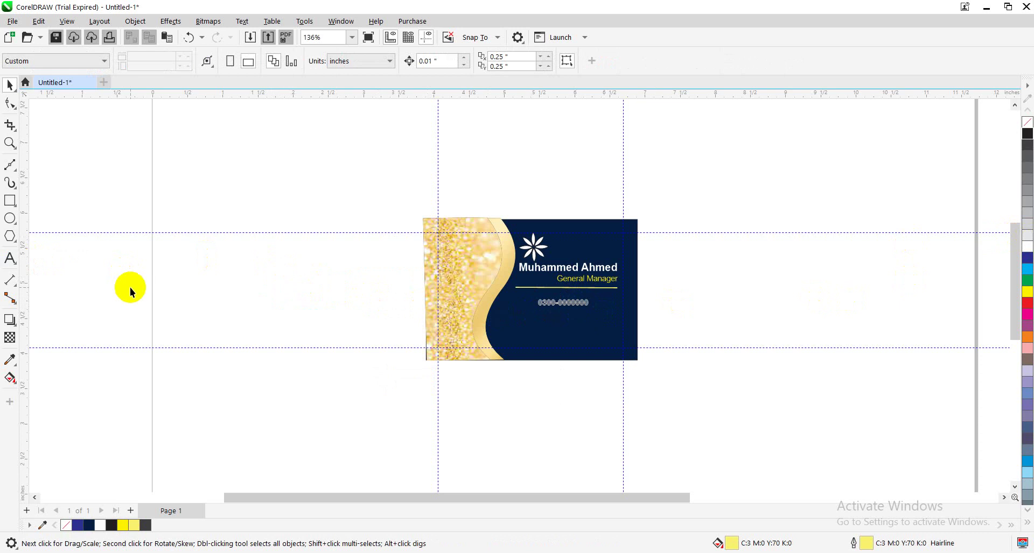
left_click(11, 259)
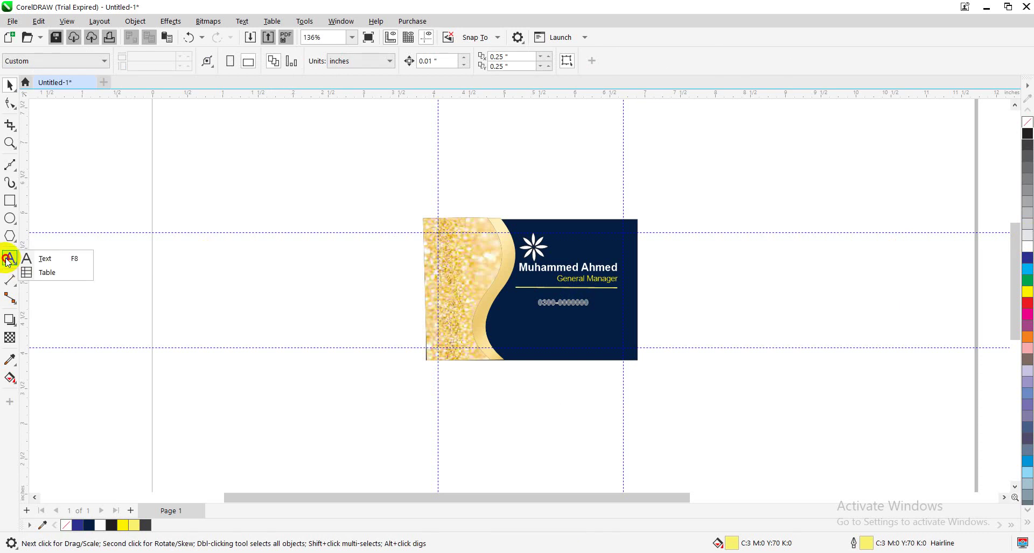
left_click(40, 263)
left_click(192, 273)
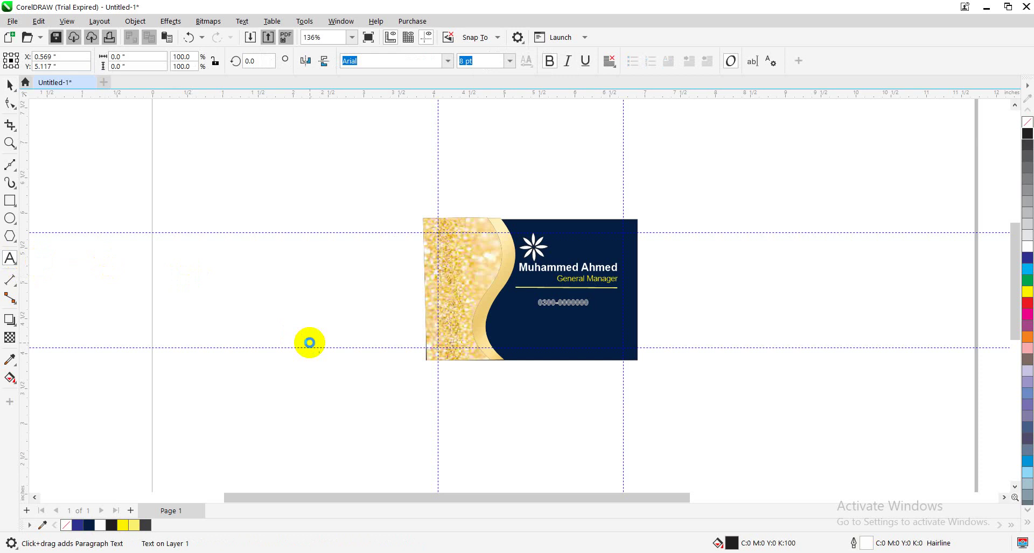
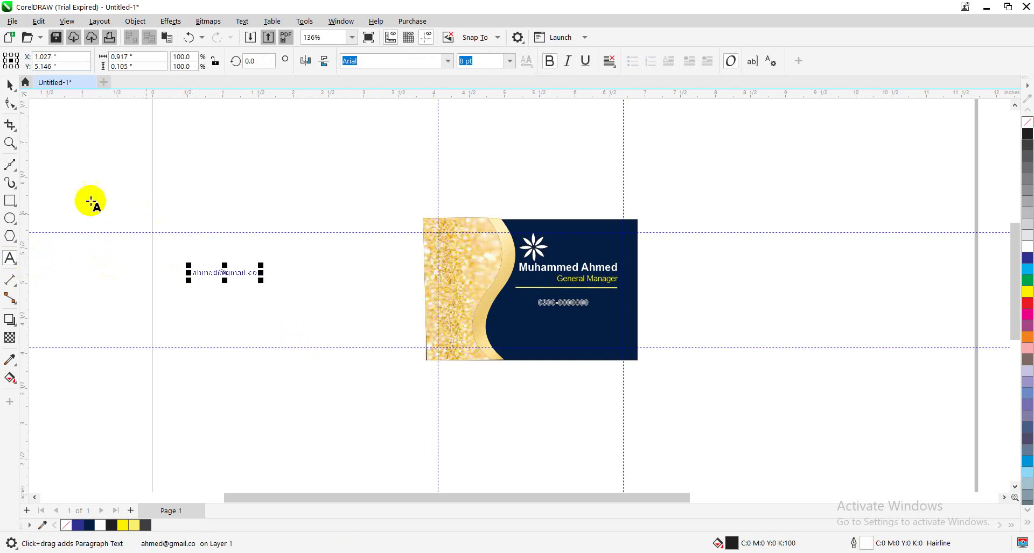
left_click(9, 85)
left_click(549, 60)
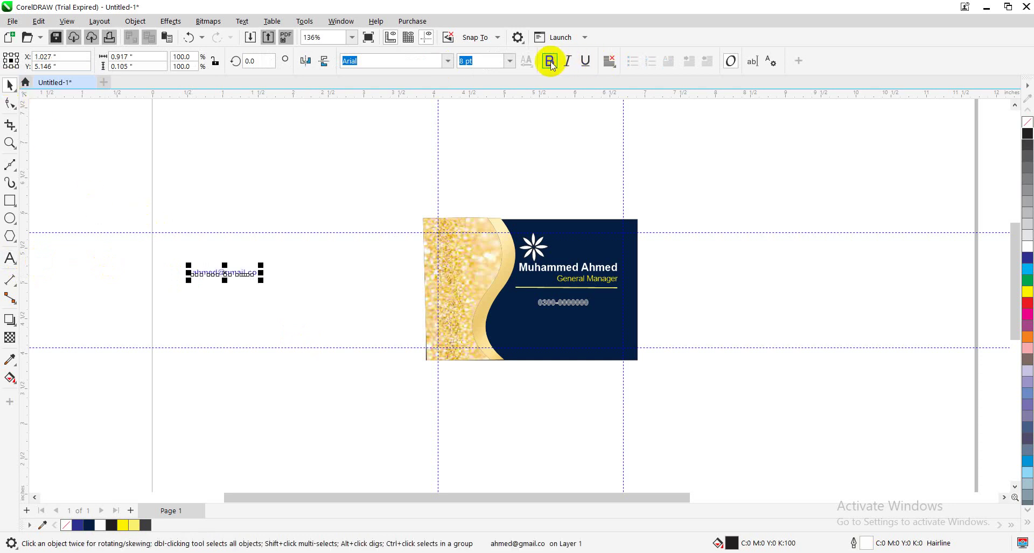
left_click_drag(228, 274, 304, 295)
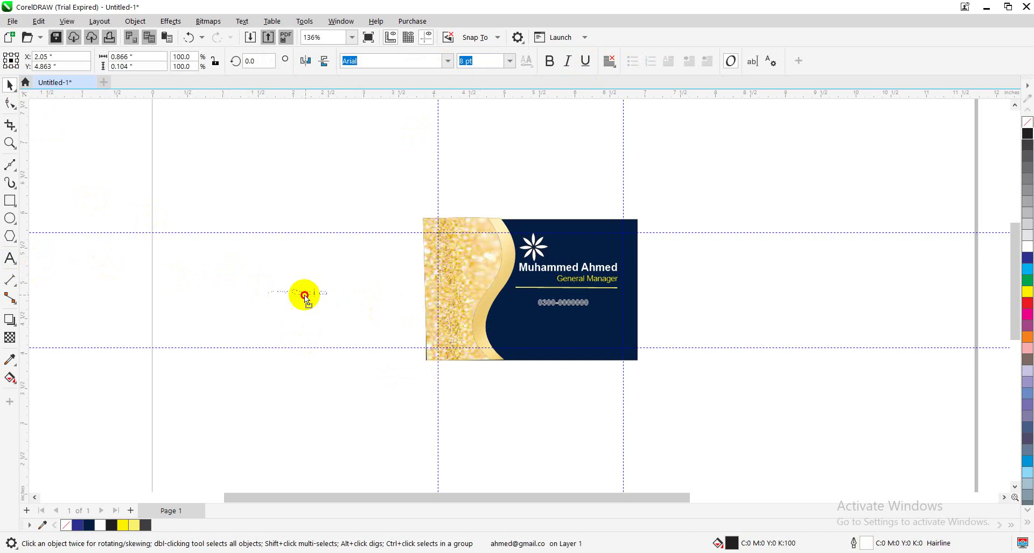
Colour the phone number and the e-mail text white
left_click(584, 305)
left_click(574, 303)
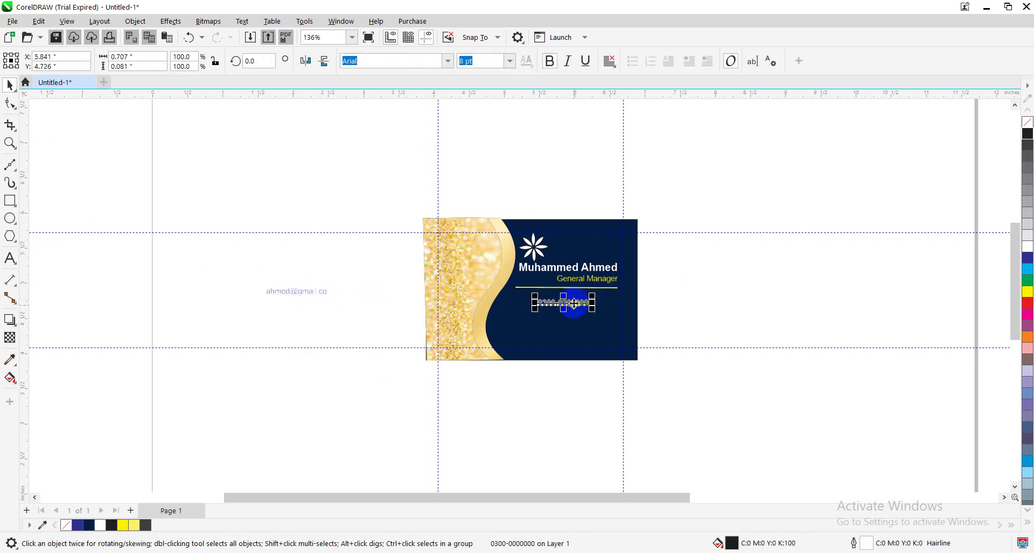
left_click(1028, 248)
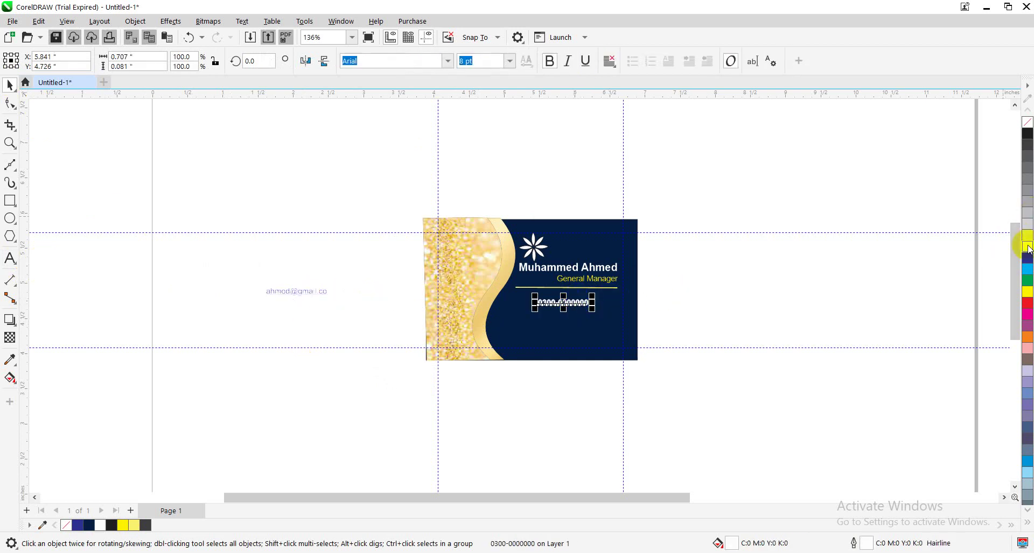
left_click(314, 292)
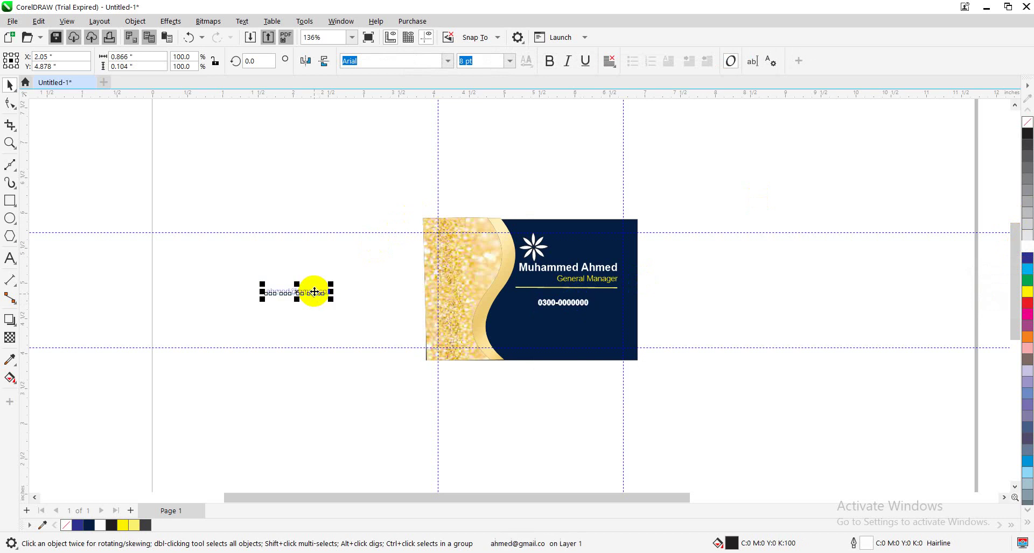
left_click(1027, 236)
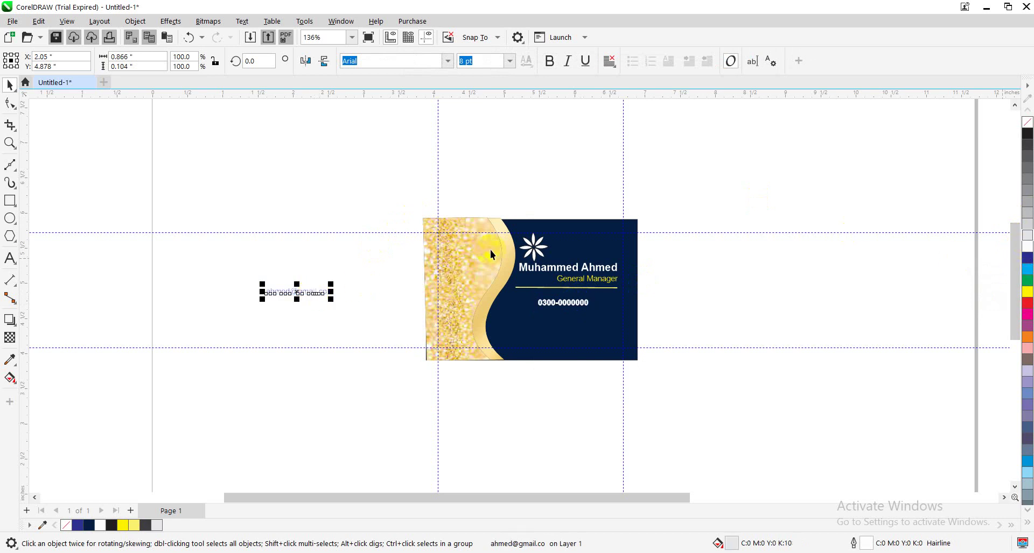
left_click(1027, 249)
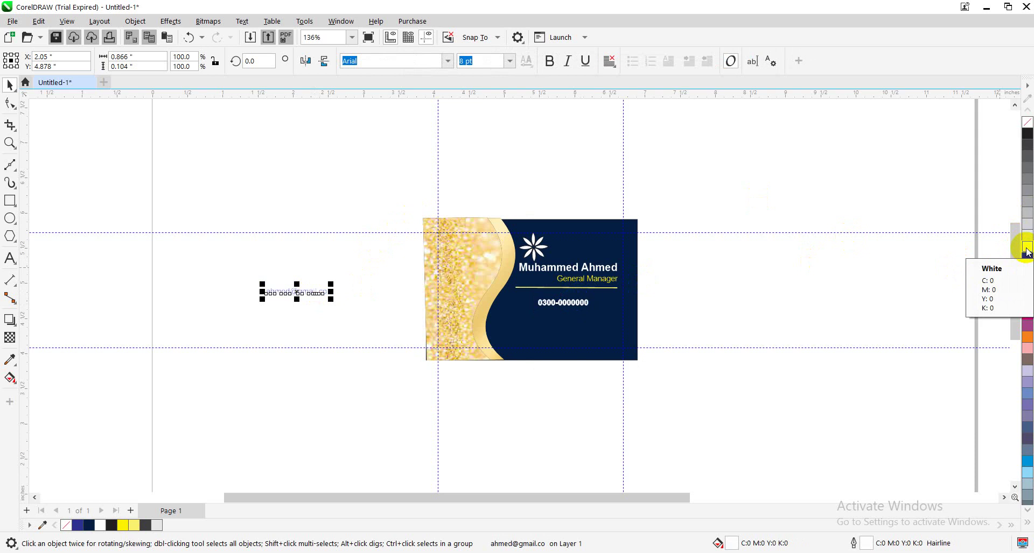
Place the e-mail line on the card below the phone number
left_click(300, 288)
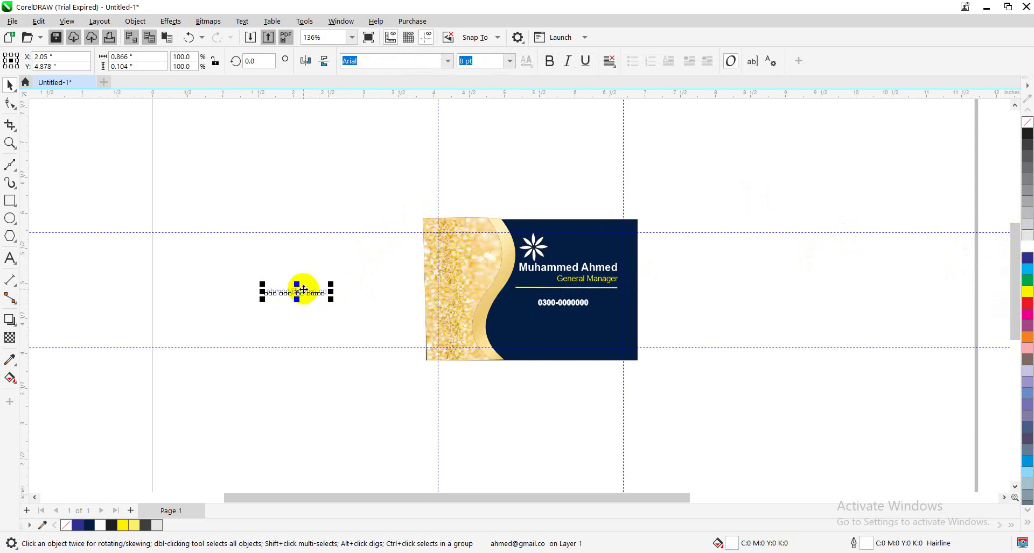
left_click_drag(303, 289, 569, 327)
left_click(370, 268)
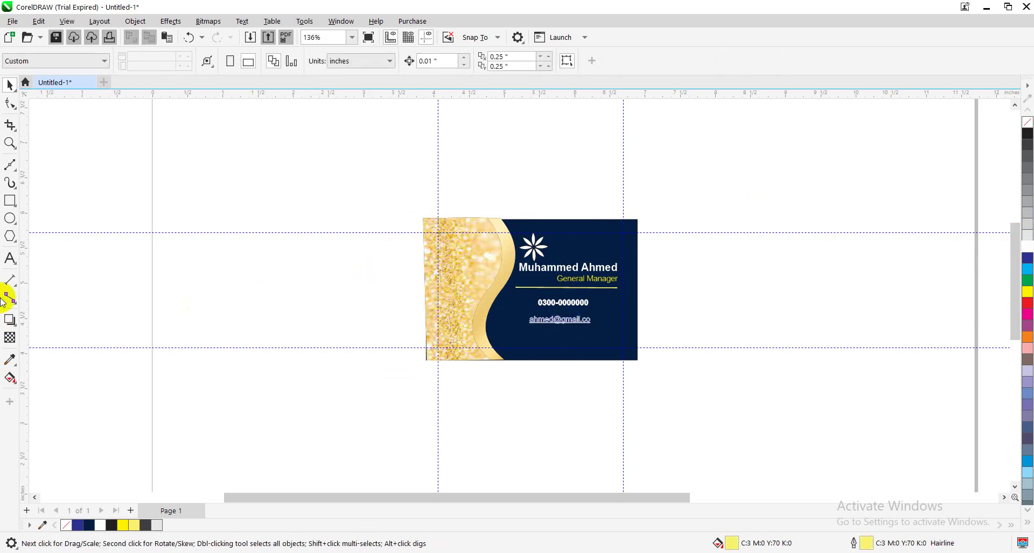
Type the street address as new text and drag it onto the card below the e-mail
left_click(9, 259)
left_click(183, 281)
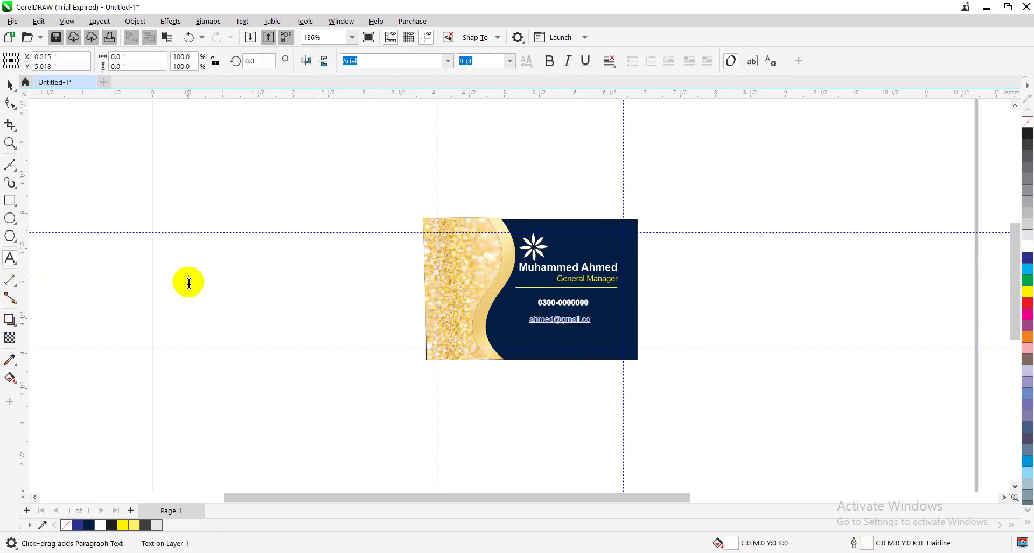
type("123")
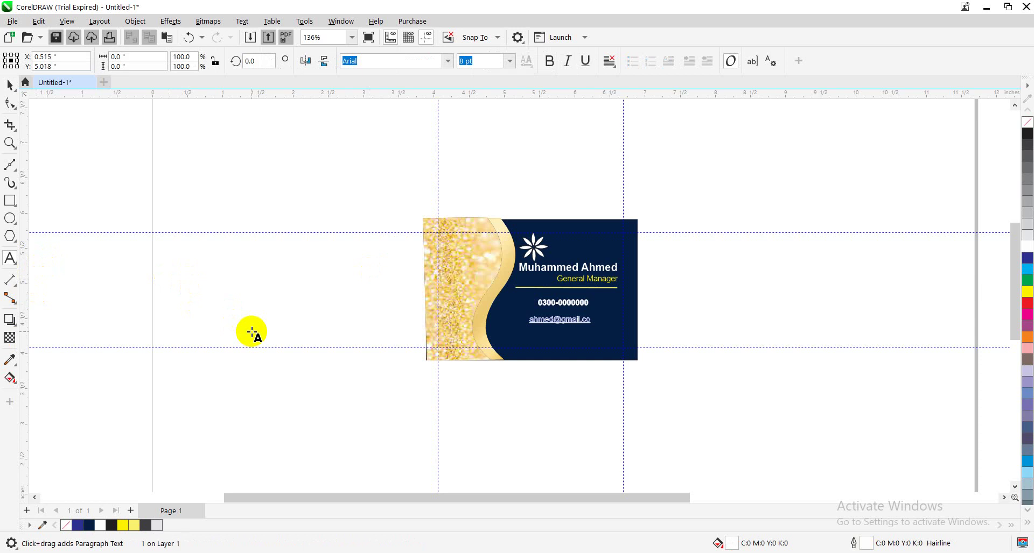
type(" xyz Sn iqbal")
left_click(9, 86)
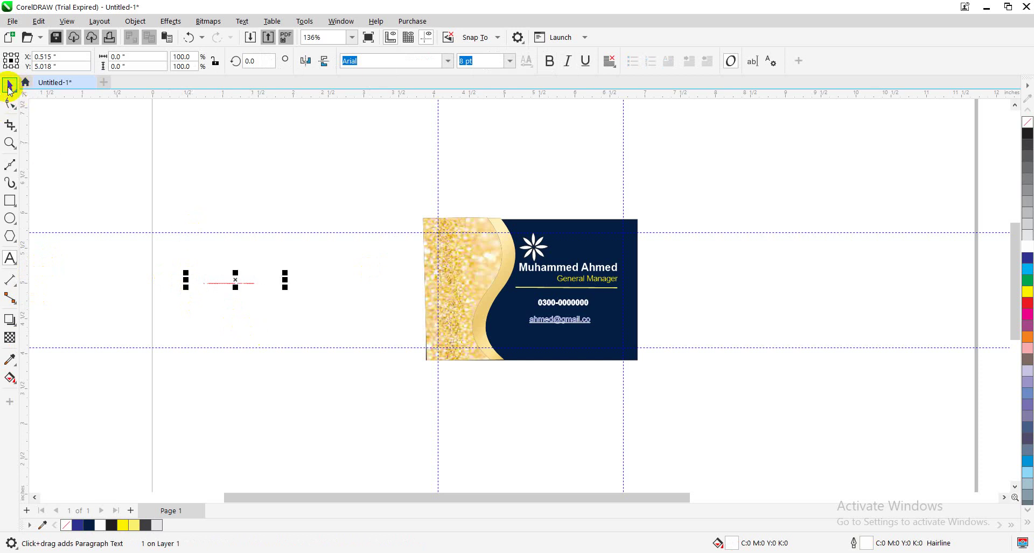
left_click_drag(235, 281, 559, 340)
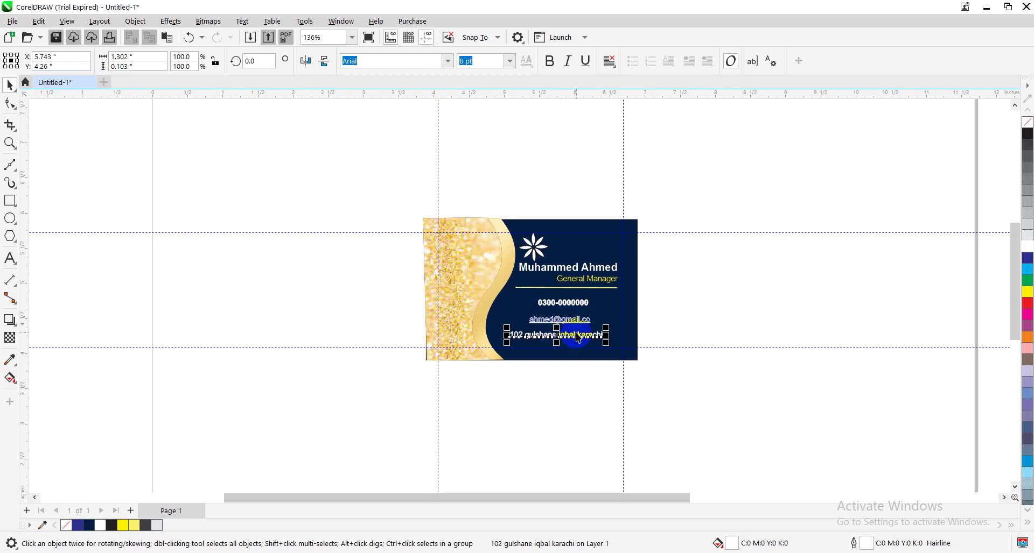
left_click(574, 339)
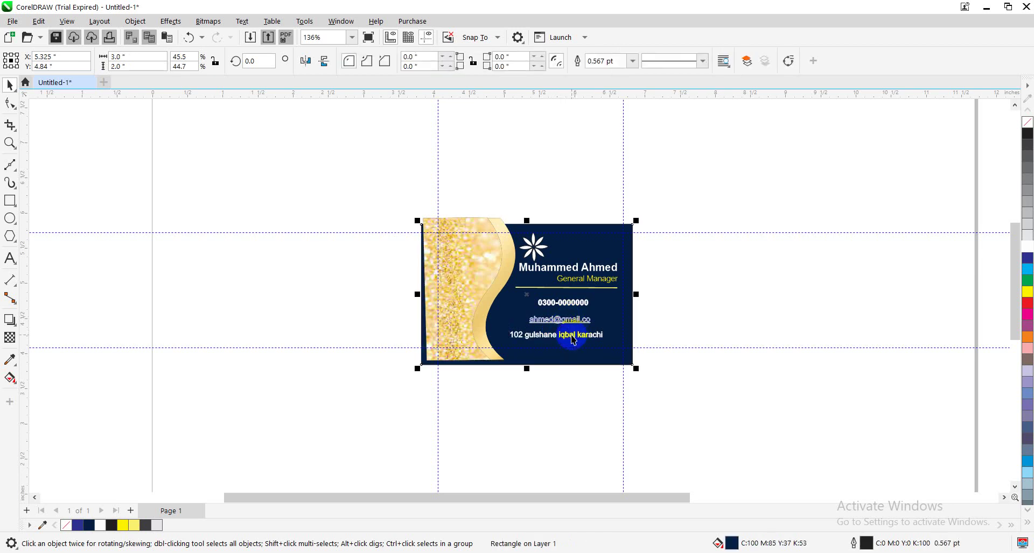
left_click(582, 379)
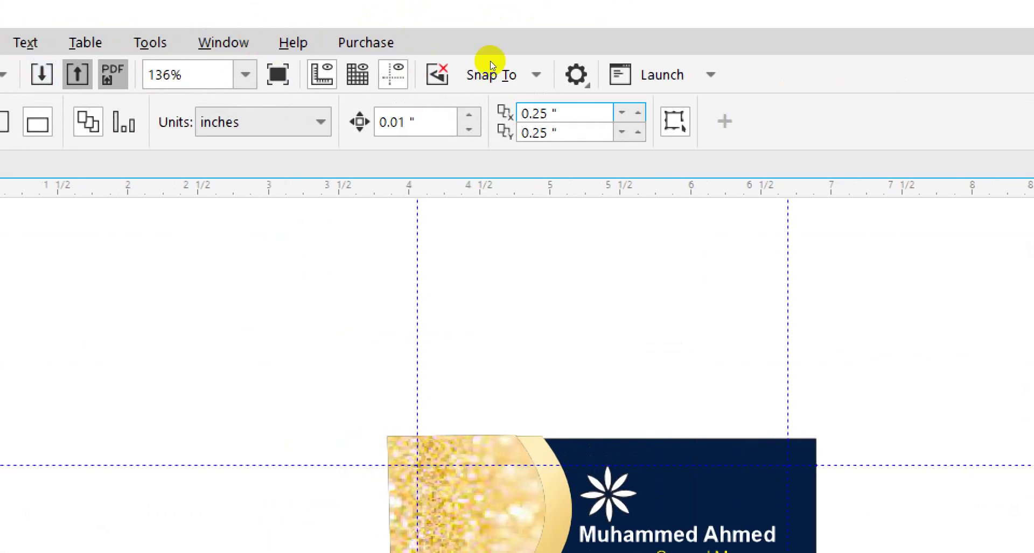
key("alt+x")
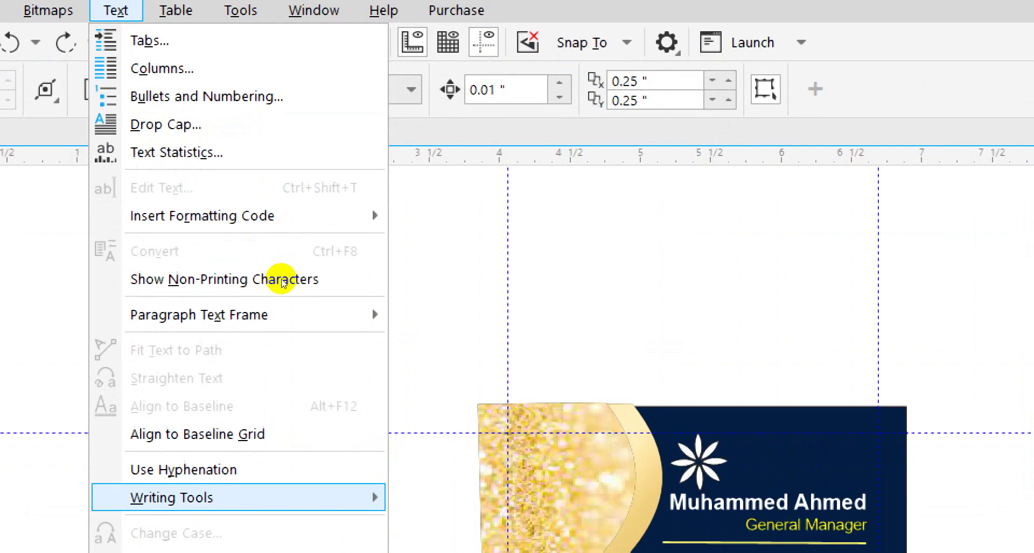
mouse_move(172, 530)
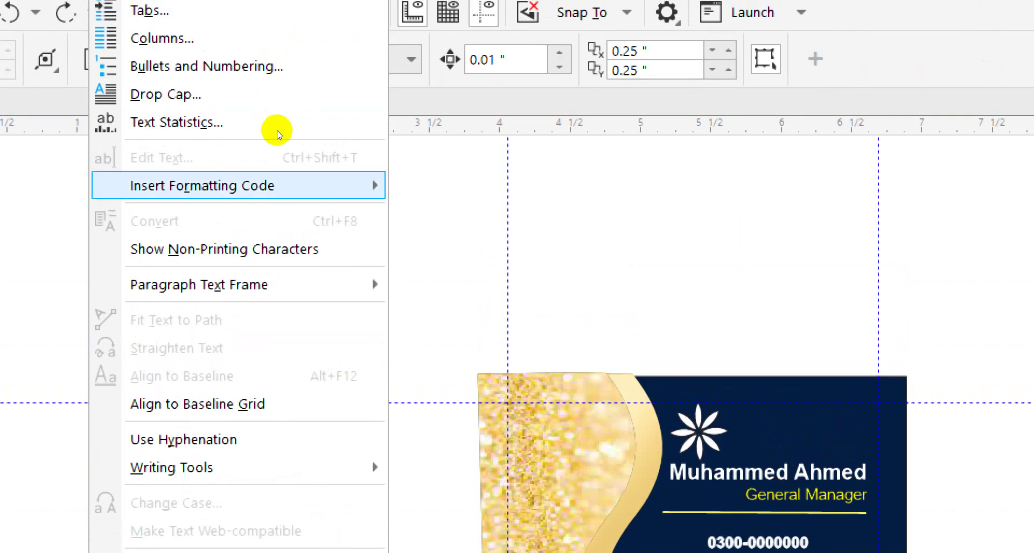
mouse_move(283, 186)
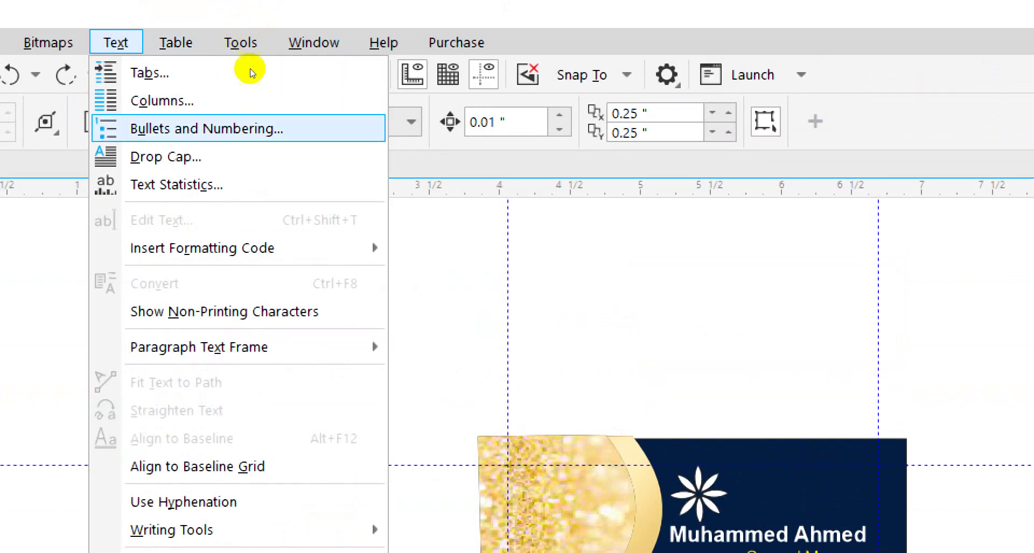
mouse_move(268, 248)
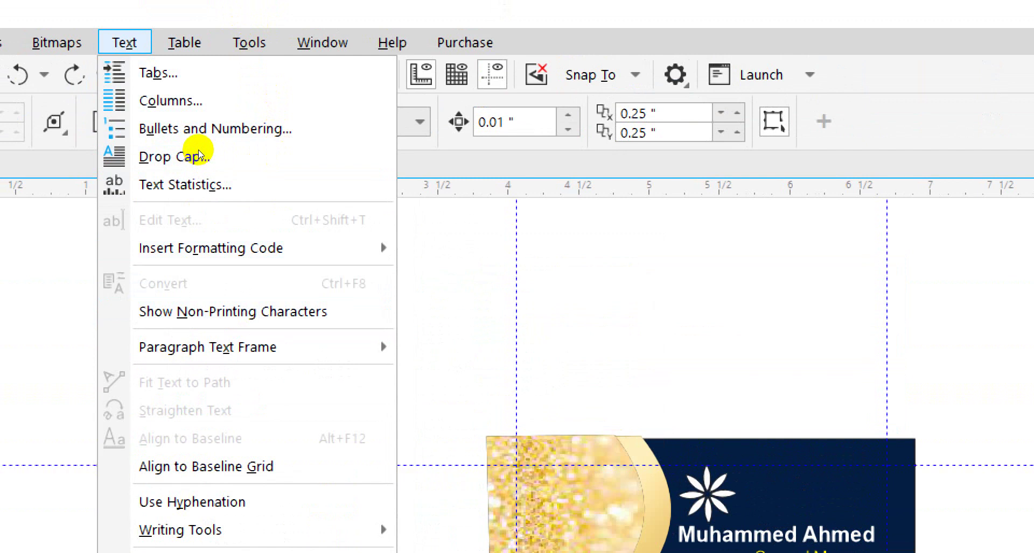
key("Escape")
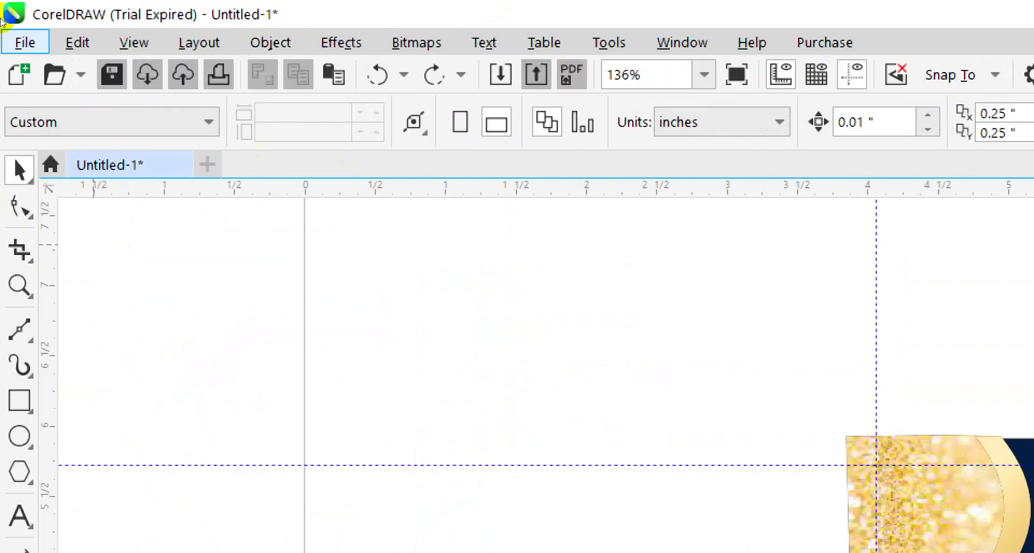
Import the envlo, pin and tel icon files together from the visiting folder
left_click(21, 32)
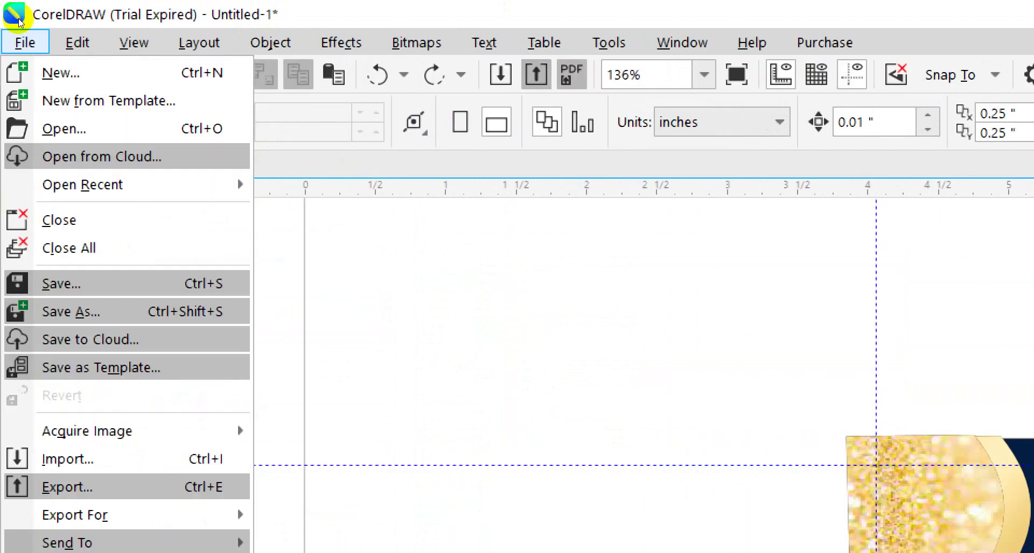
key("Escape")
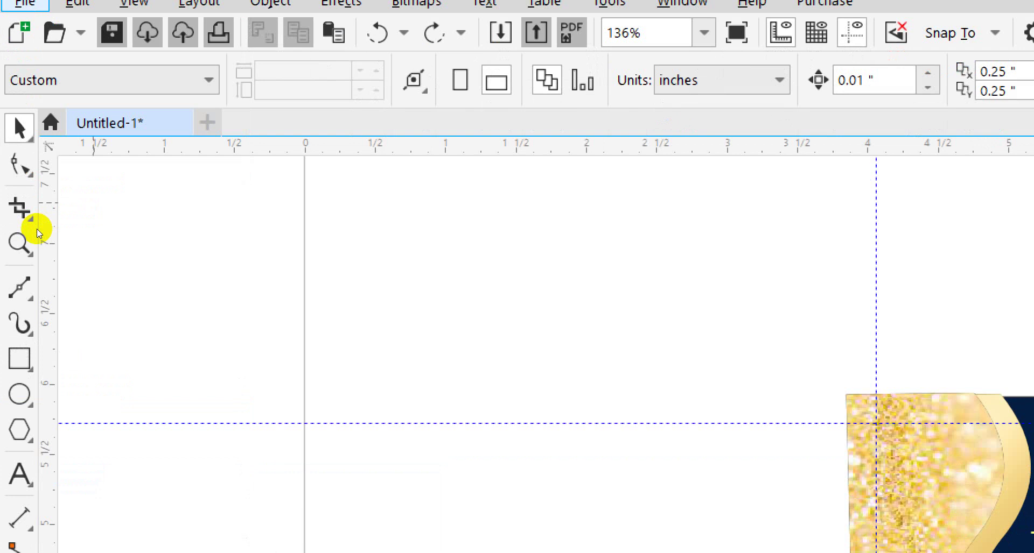
key("ctrl+i")
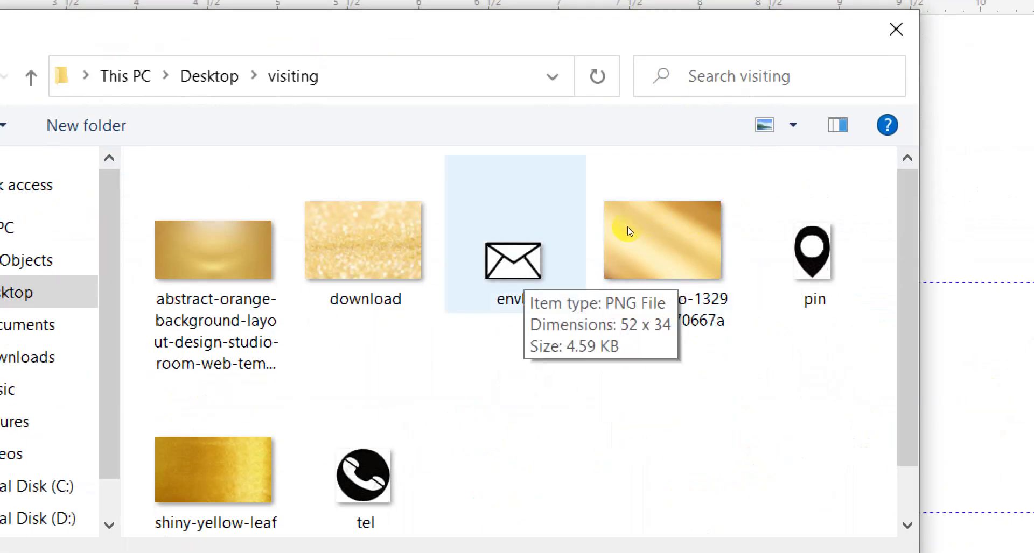
left_click(523, 264)
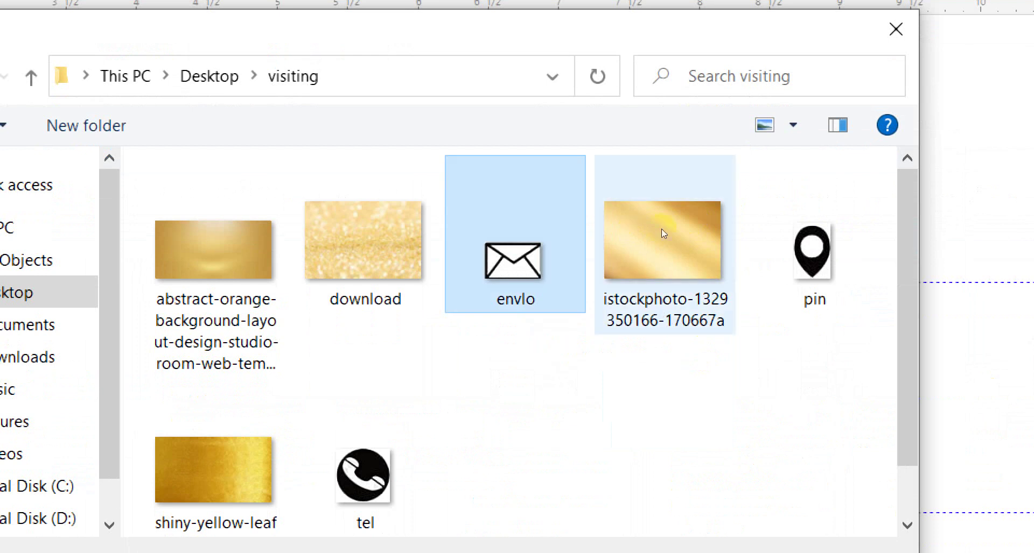
left_click(780, 226, "ctrl")
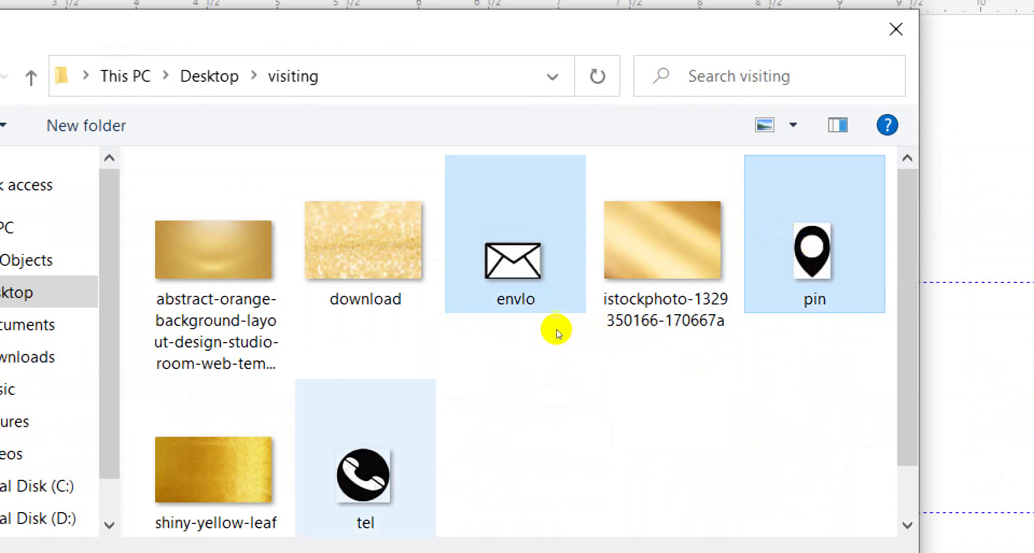
left_click(366, 475, "ctrl")
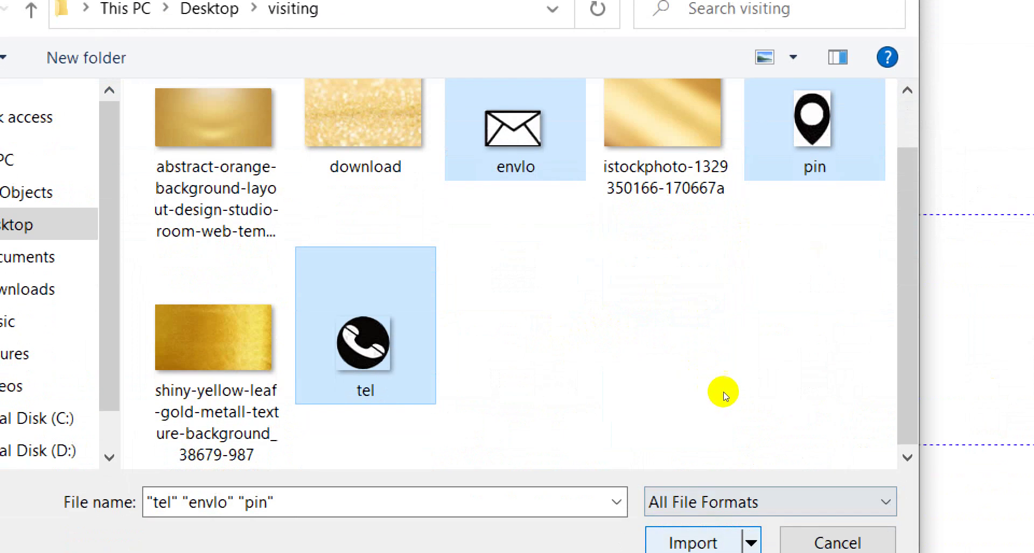
key("Return")
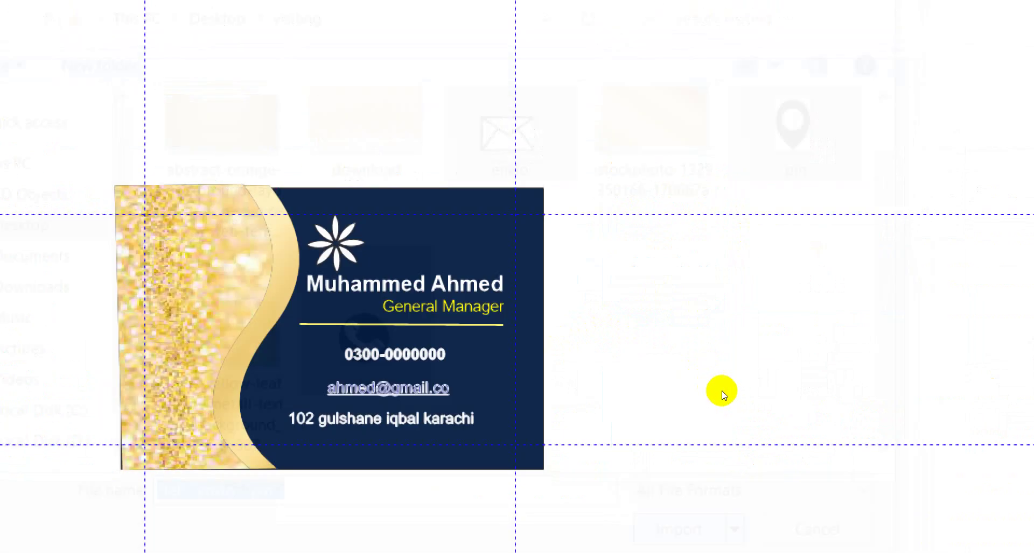
Place the envelope, pin and phone icons beside the business card
left_click(674, 202)
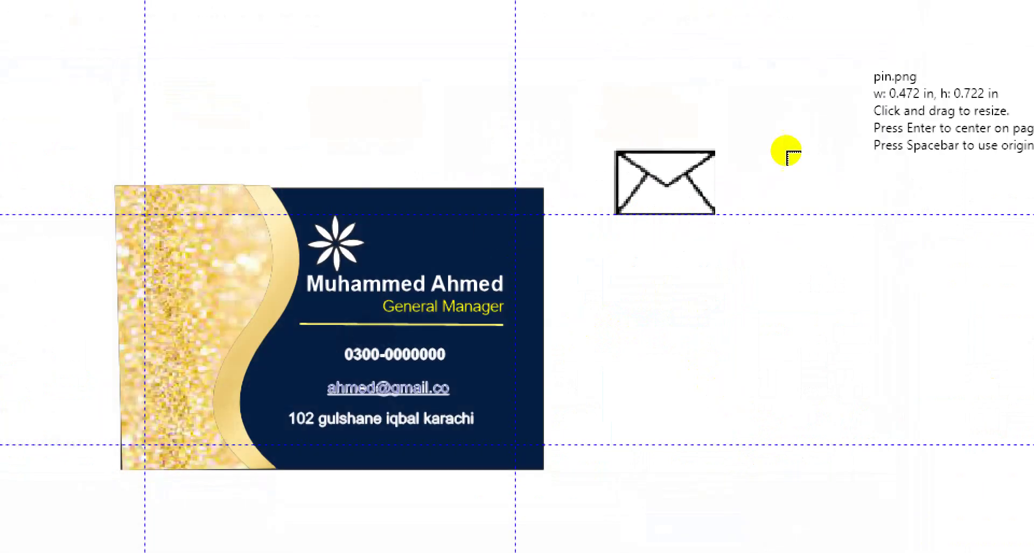
left_click(842, 56)
left_click(718, 275)
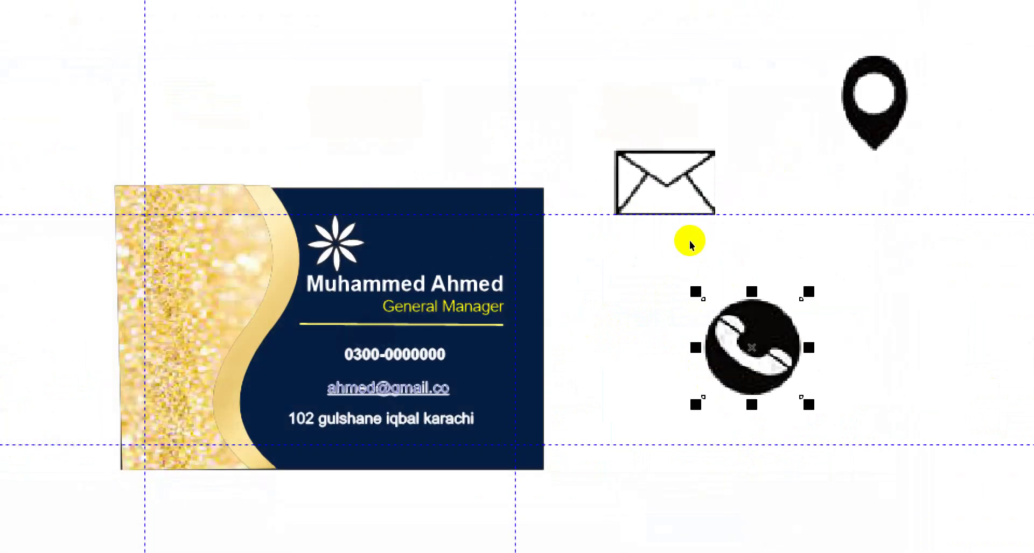
Rearrange the icons, moving the envelope below the phone icon and adjusting the phone icon
left_click_drag(691, 222, 692, 275)
left_click(662, 275)
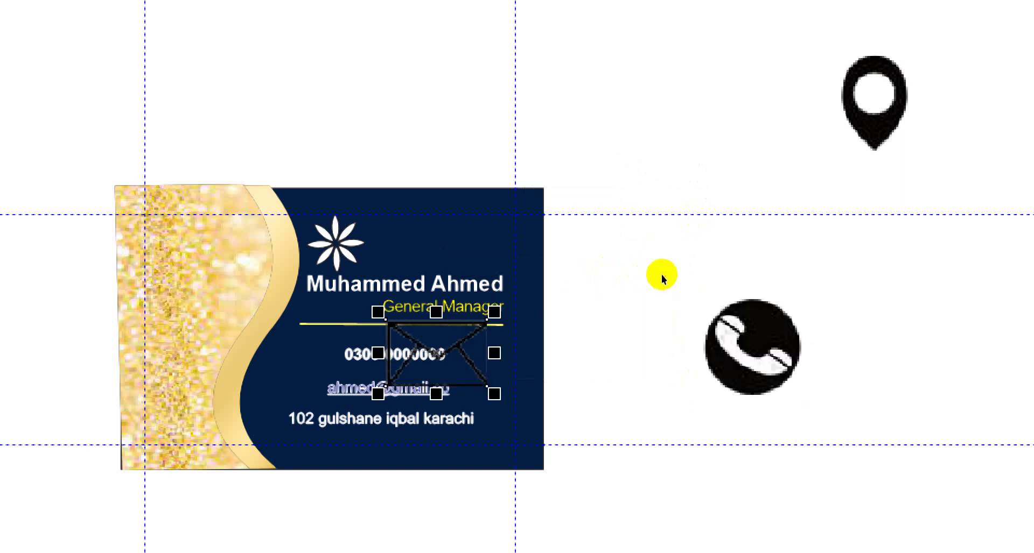
left_click_drag(593, 296, 710, 345)
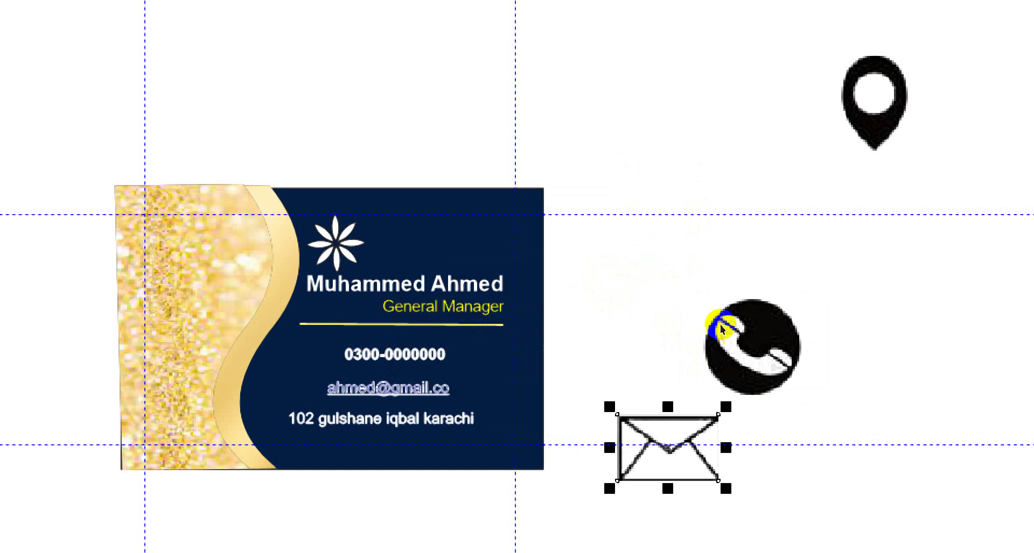
left_click_drag(743, 307, 724, 289)
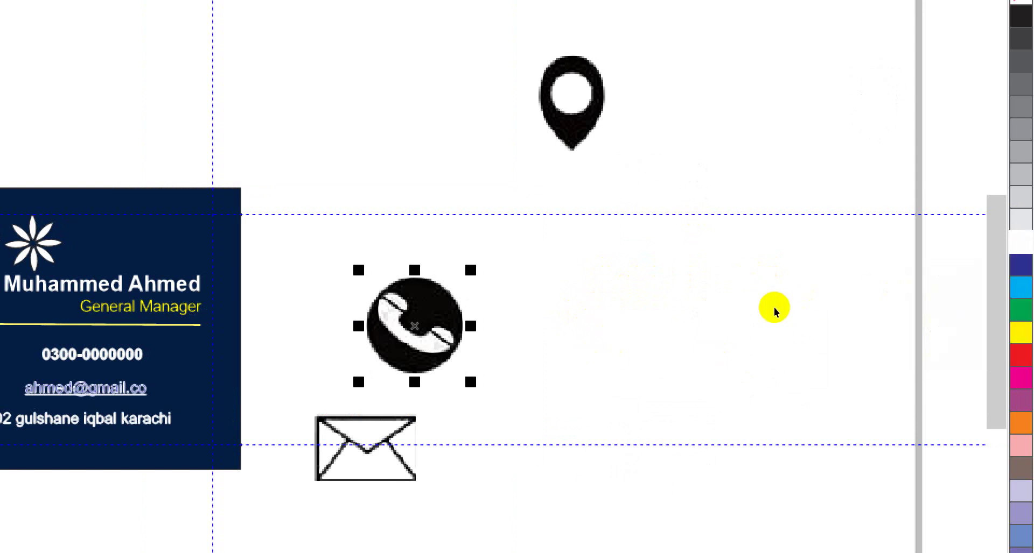
scroll(774, 312, "down", 1)
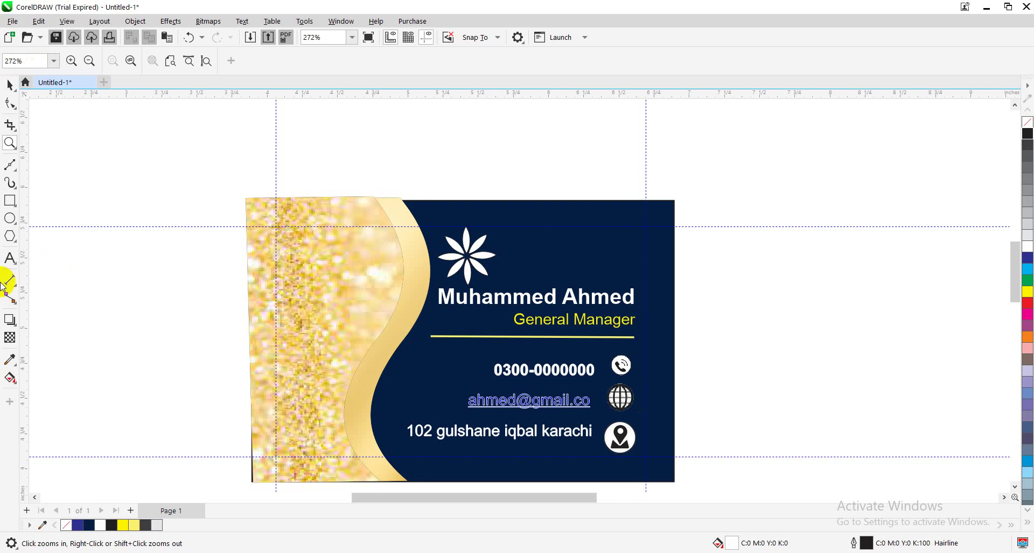
Select all the card's pieces and group them into one 13-object group
left_click(9, 206)
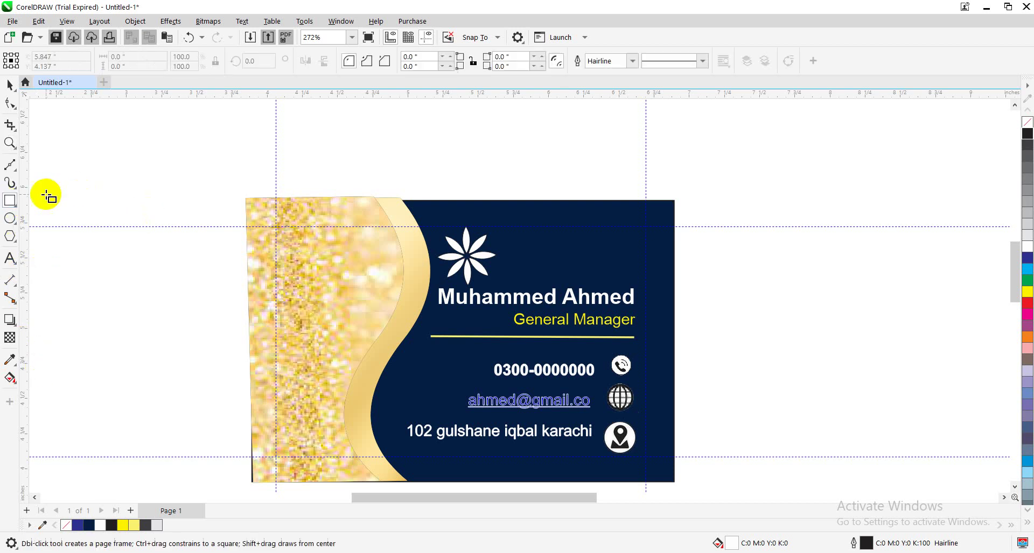
left_click(7, 86)
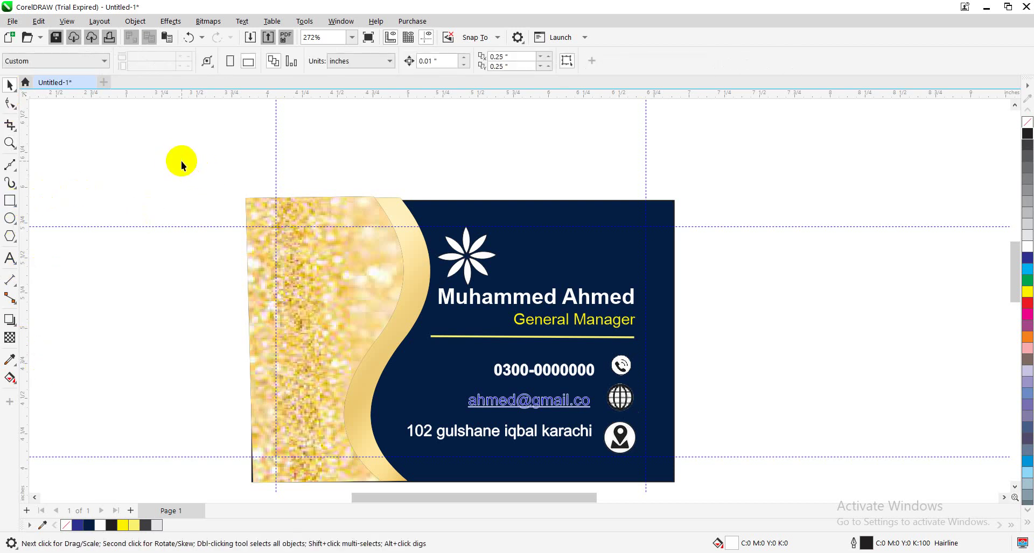
left_click_drag(181, 161, 671, 425)
scroll(769, 500, "down", 1)
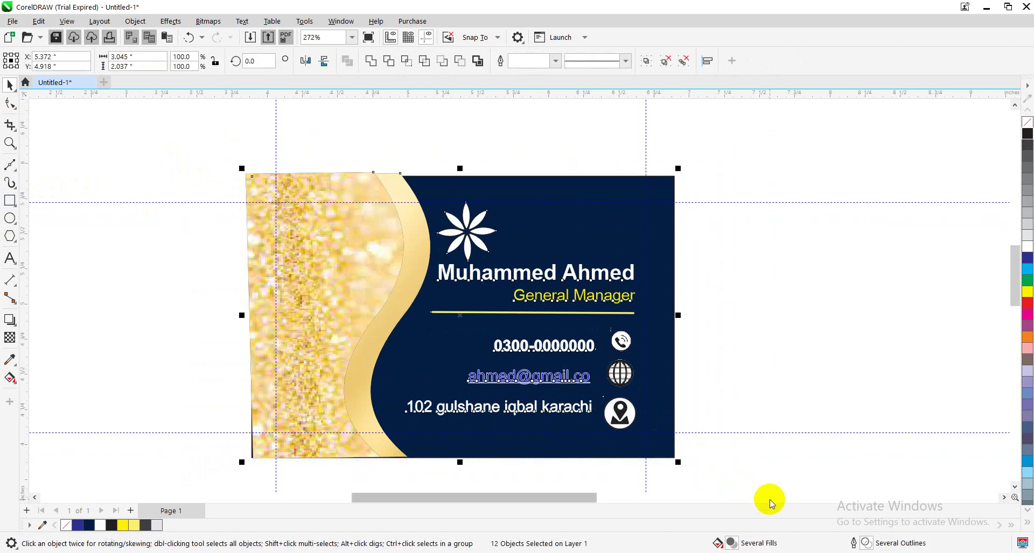
key("ctrl+a")
key("ctrl+g")
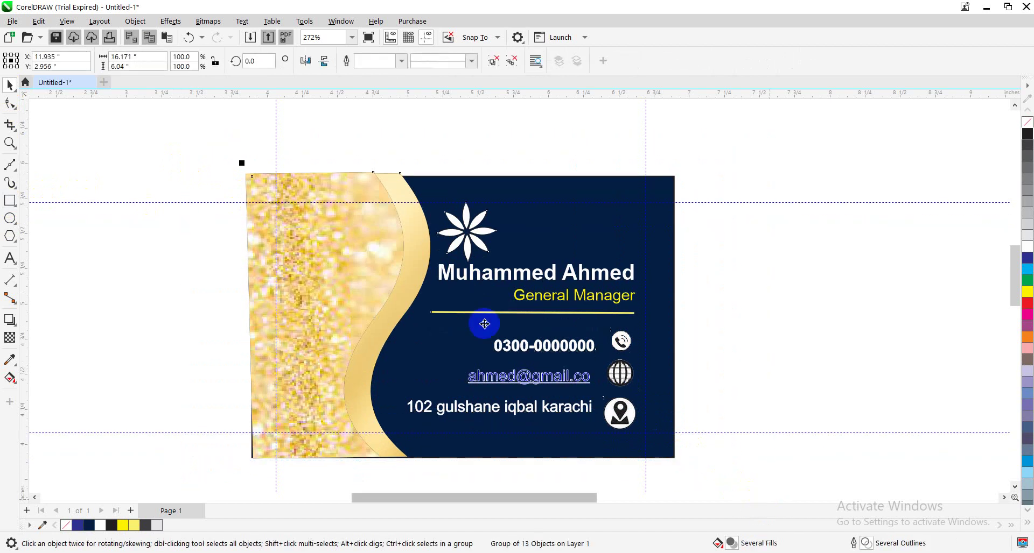
Delete the four guidelines surrounding the card
left_click(115, 202)
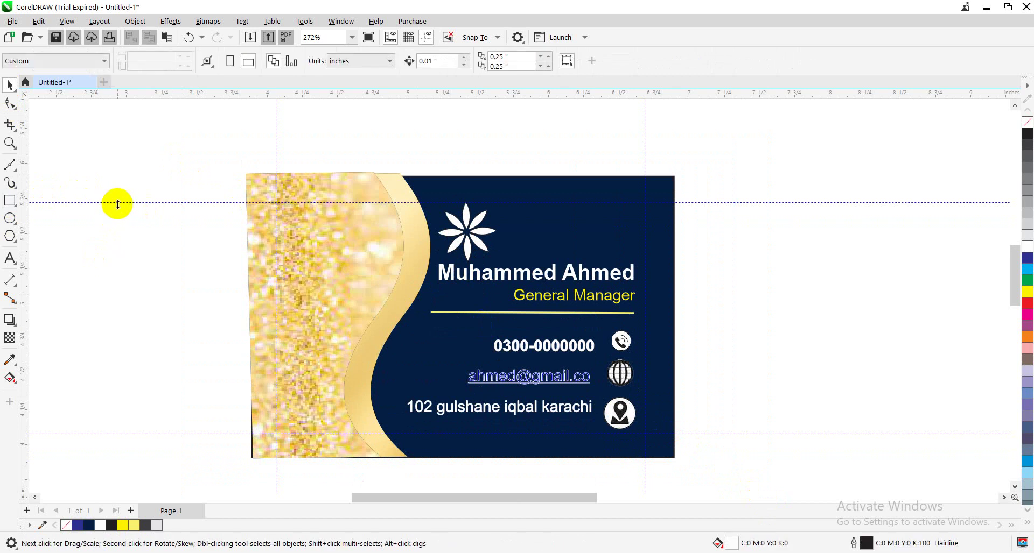
left_click(118, 202)
key("Delete")
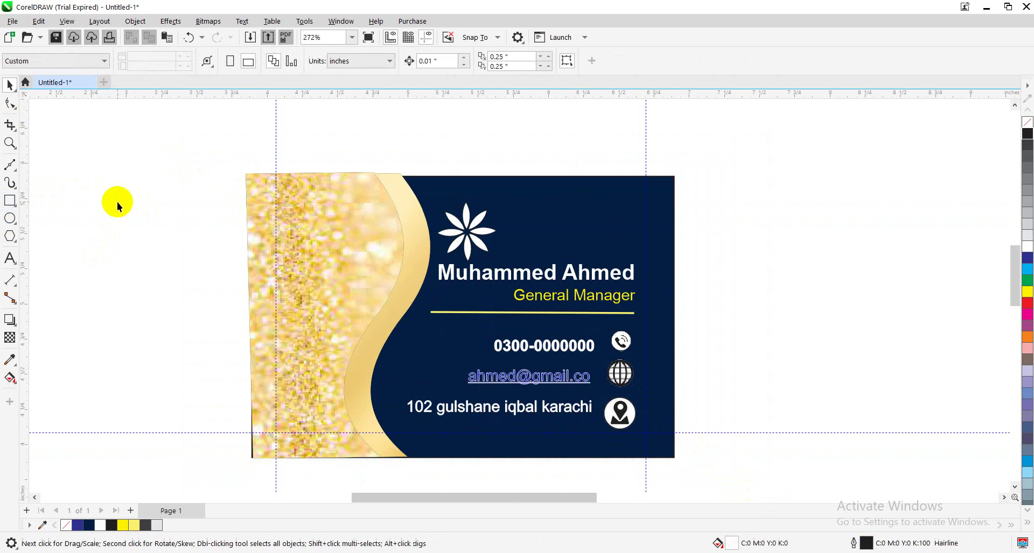
left_click(276, 139)
key("Delete")
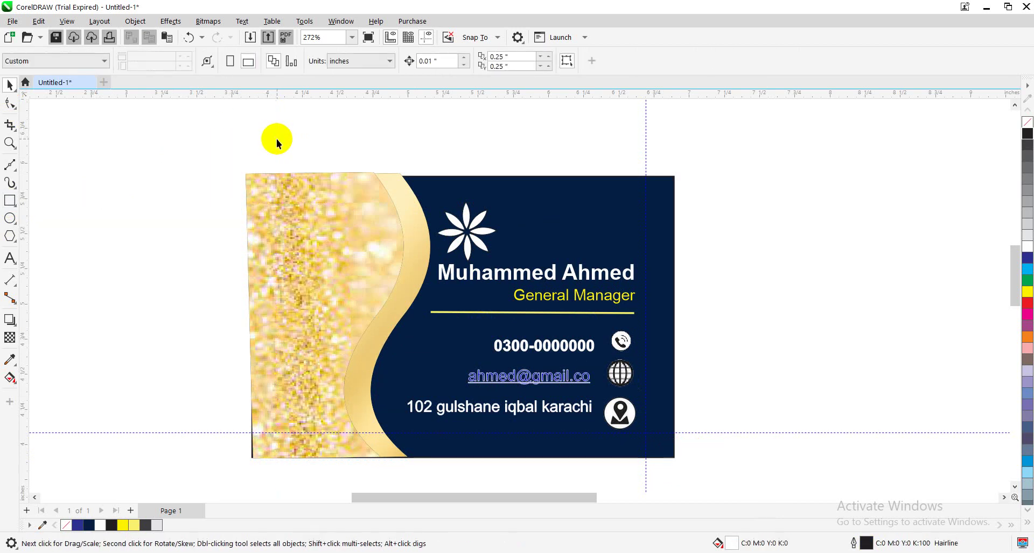
left_click(214, 434)
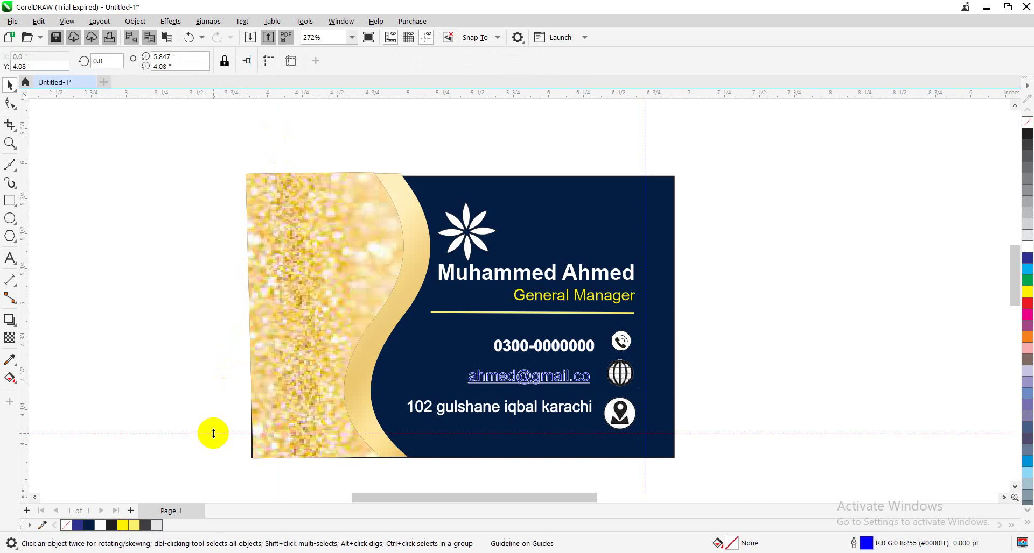
key("Delete")
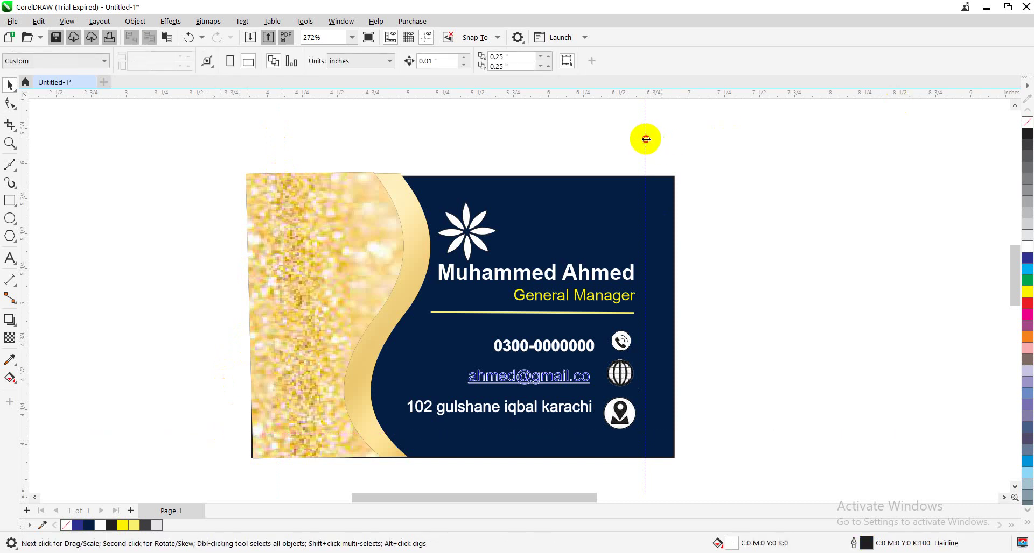
left_click(645, 139)
key("Delete")
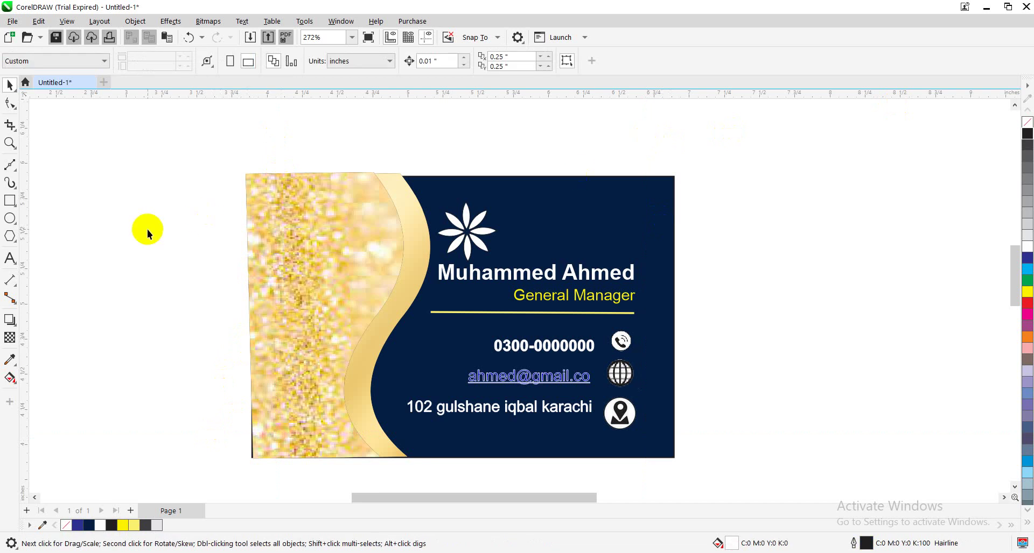
Move the grouped card over to the right side of the page
left_click_drag(197, 169, 737, 489)
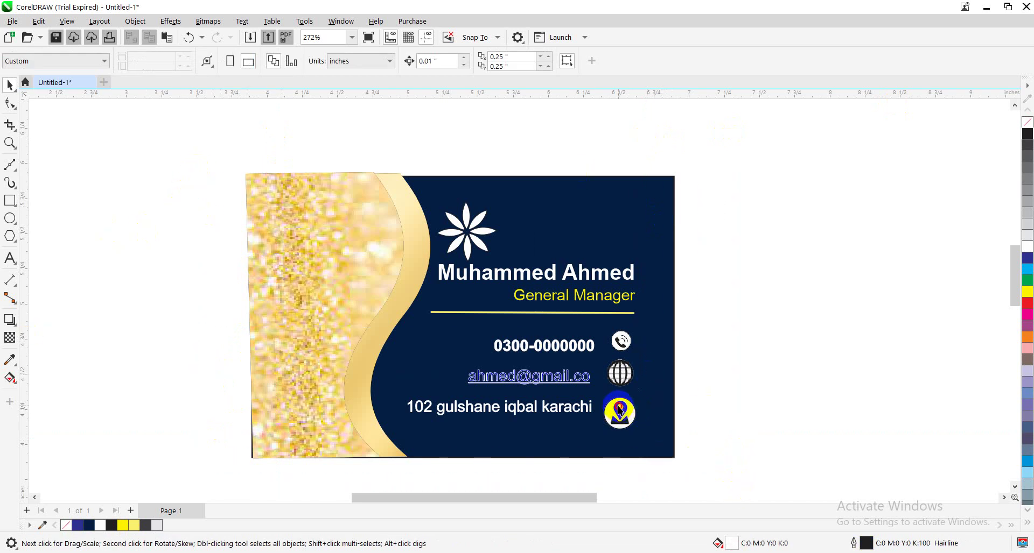
left_click_drag(619, 413, 953, 437)
left_click_drag(792, 386, 900, 396)
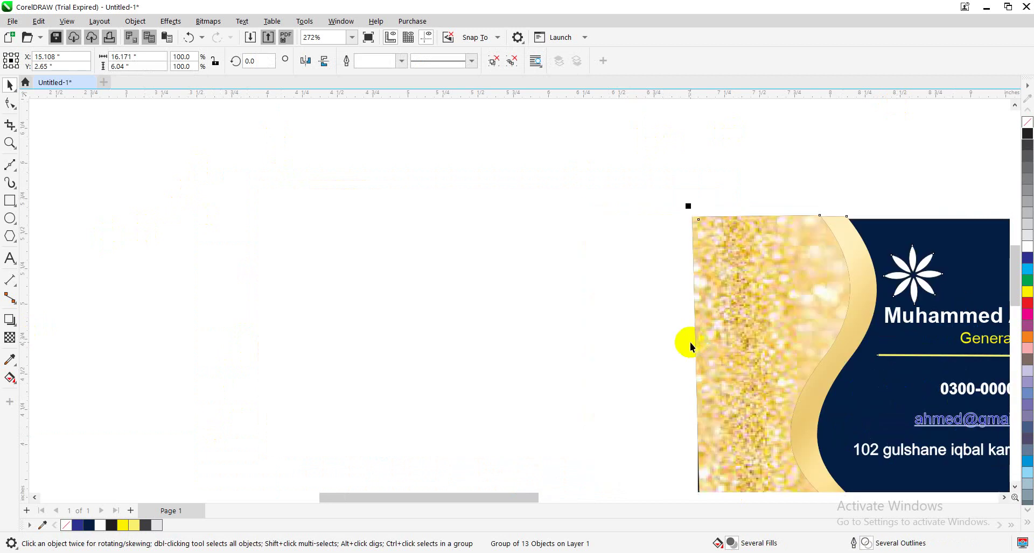
Draw a rectangle left of the card and size it to 3 by 2 inches
scroll(692, 348, "down", 2)
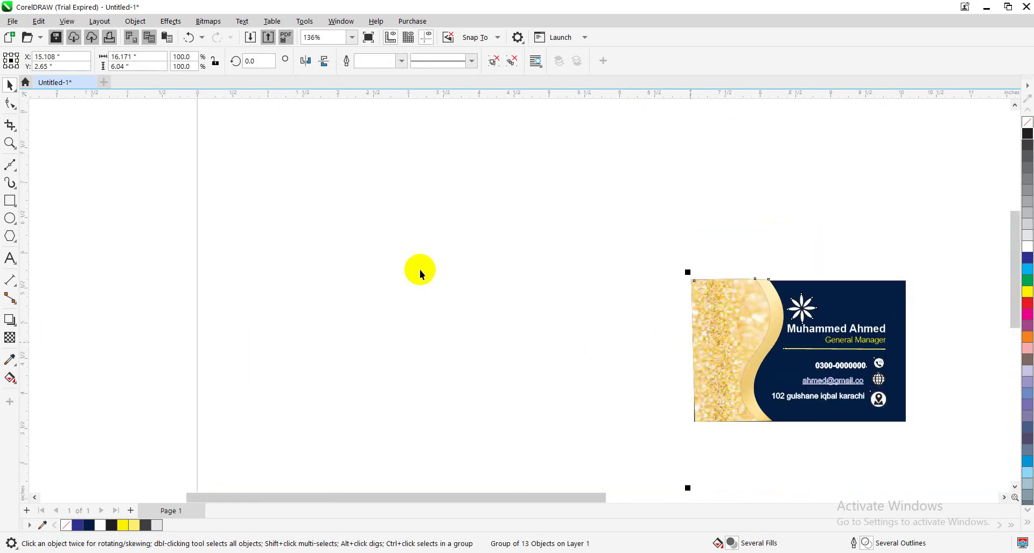
left_click(11, 202)
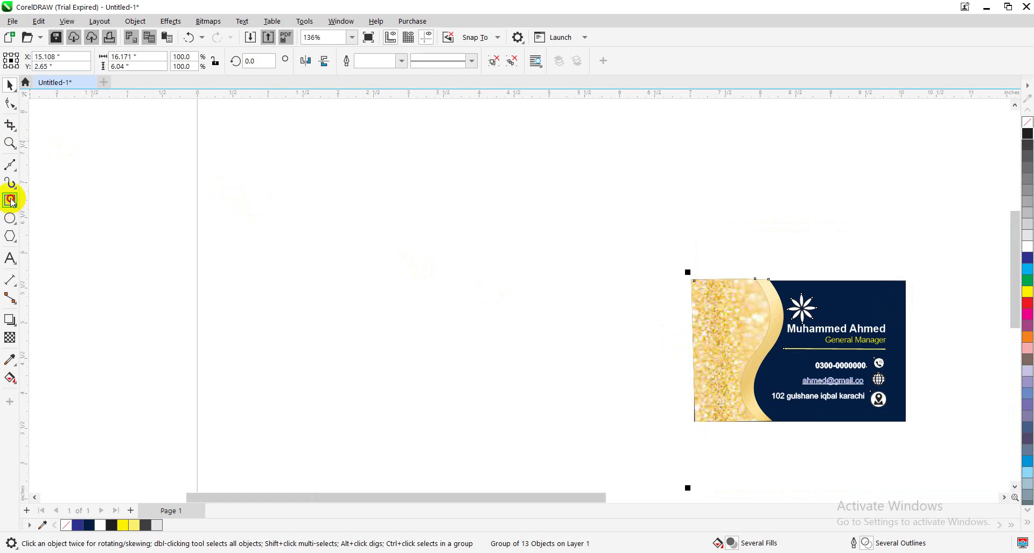
left_click_drag(216, 184, 501, 384)
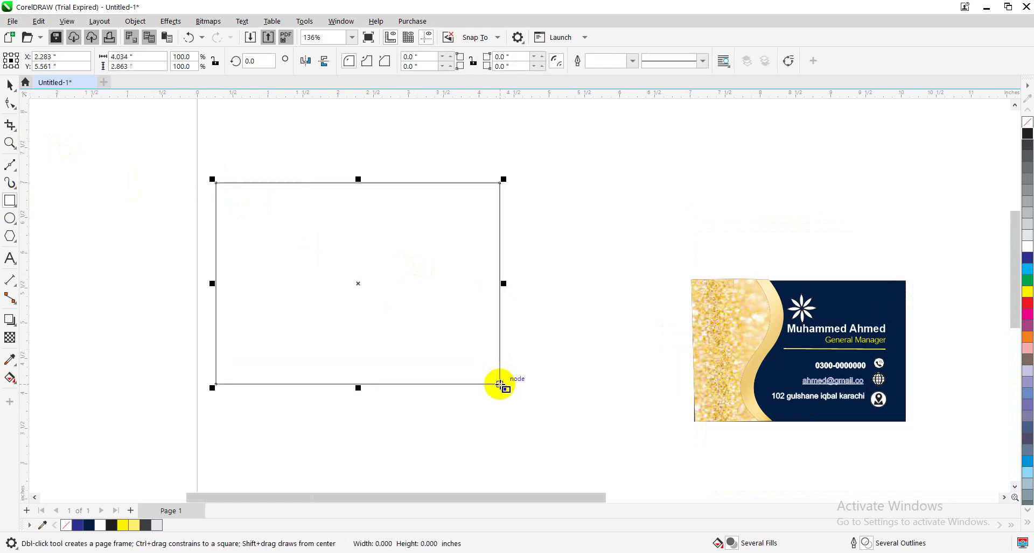
left_click(131, 57)
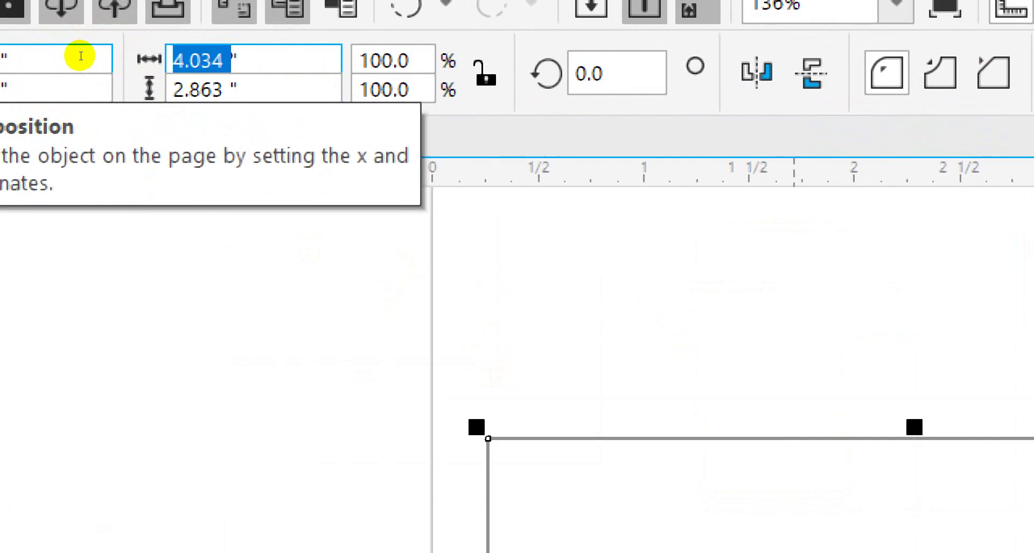
type("3")
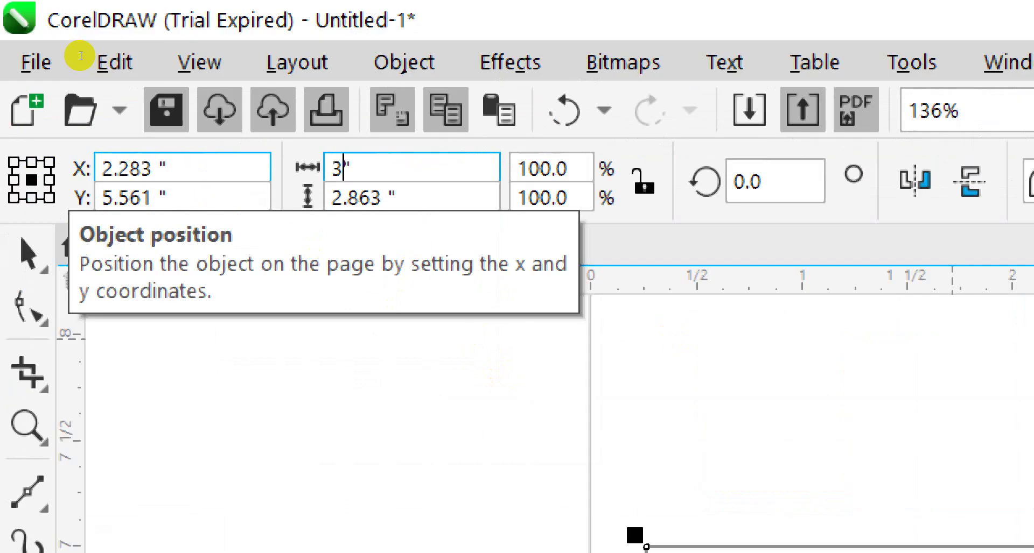
key("Tab")
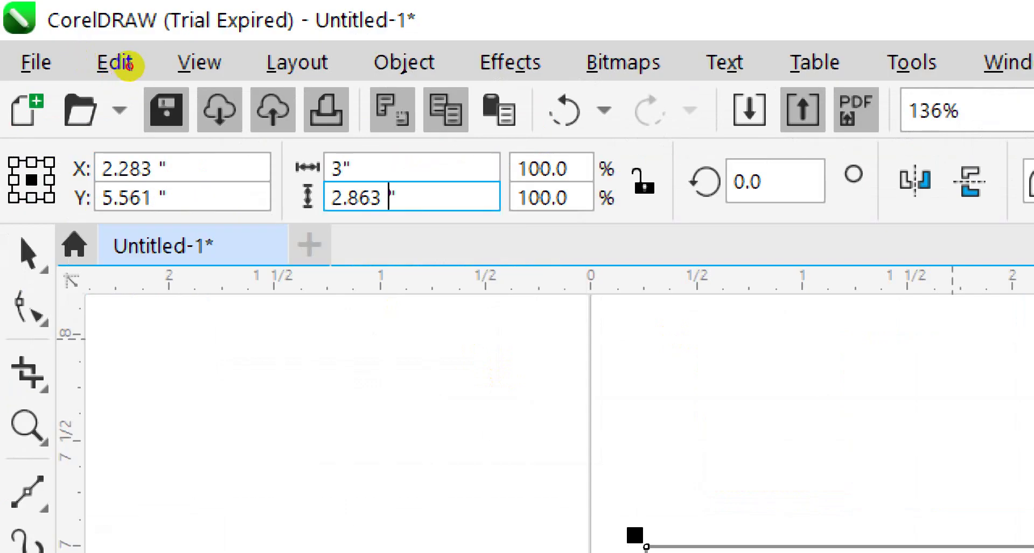
type("2")
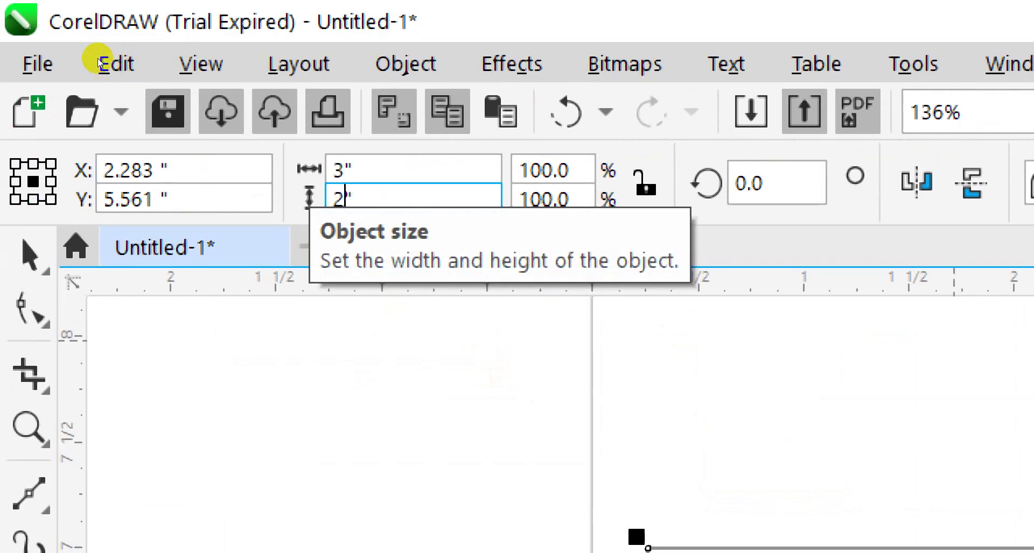
key("Return")
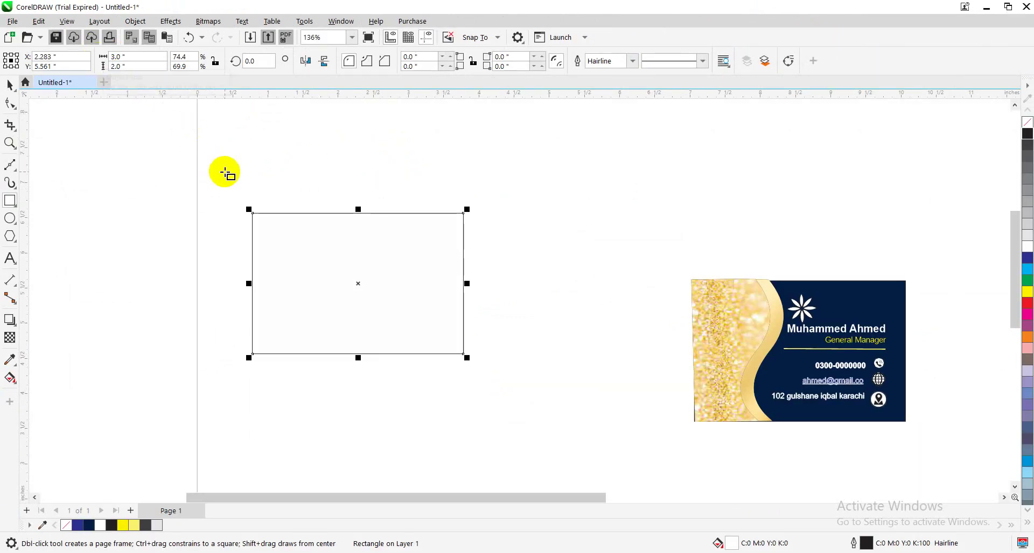
Import the gold gradient stock image and enlarge it to about 246%
left_click(10, 85)
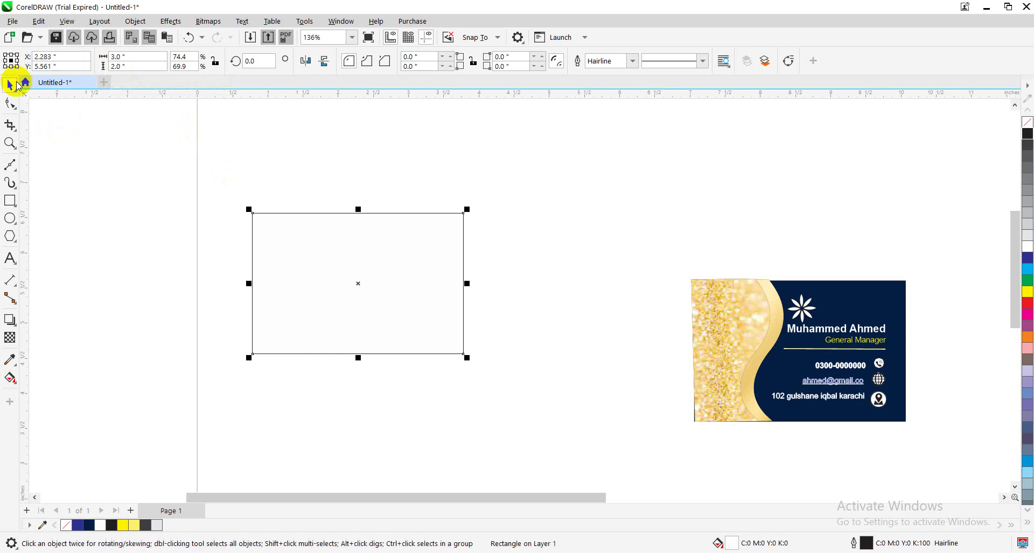
left_click(12, 21)
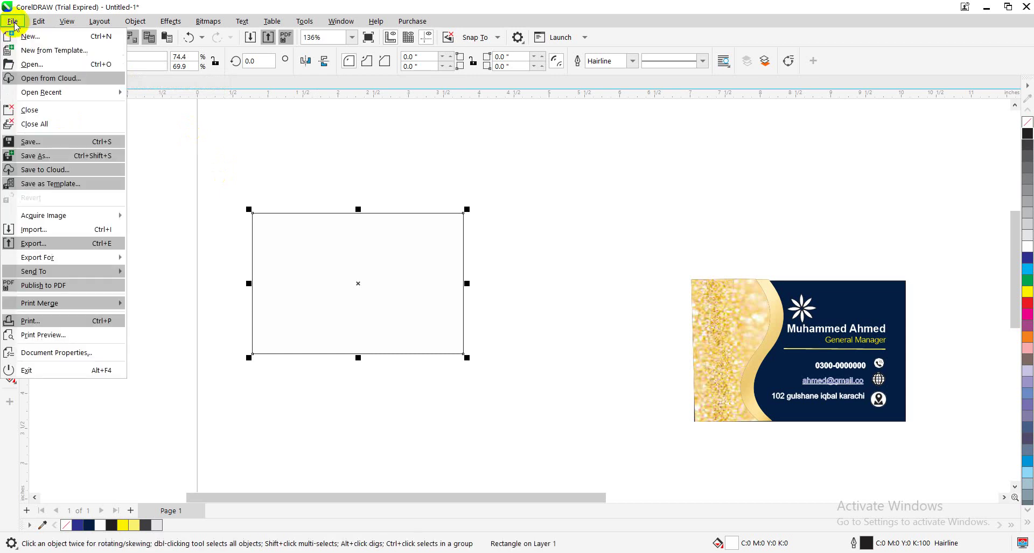
left_click(48, 235)
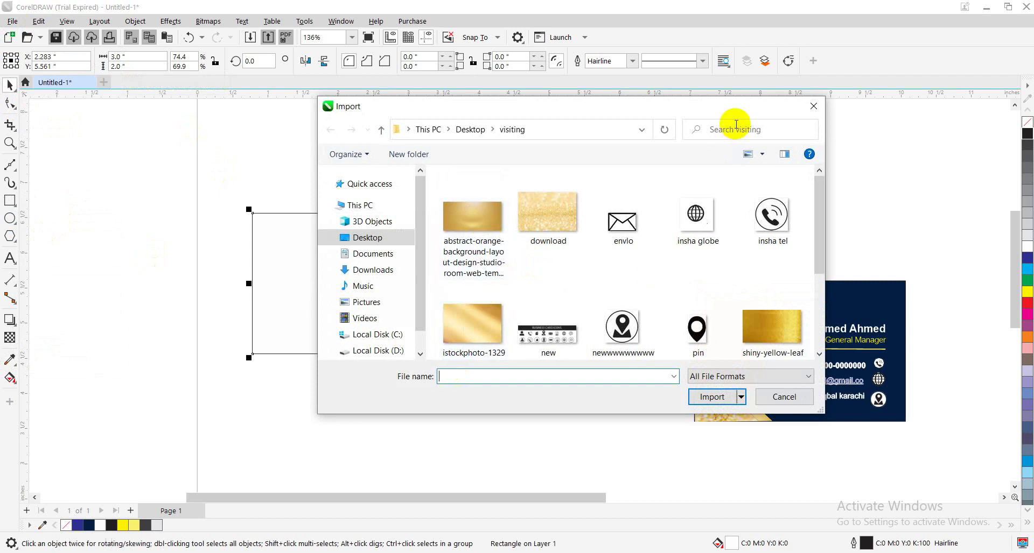
left_click_drag(718, 109, 656, 114)
left_click(437, 323)
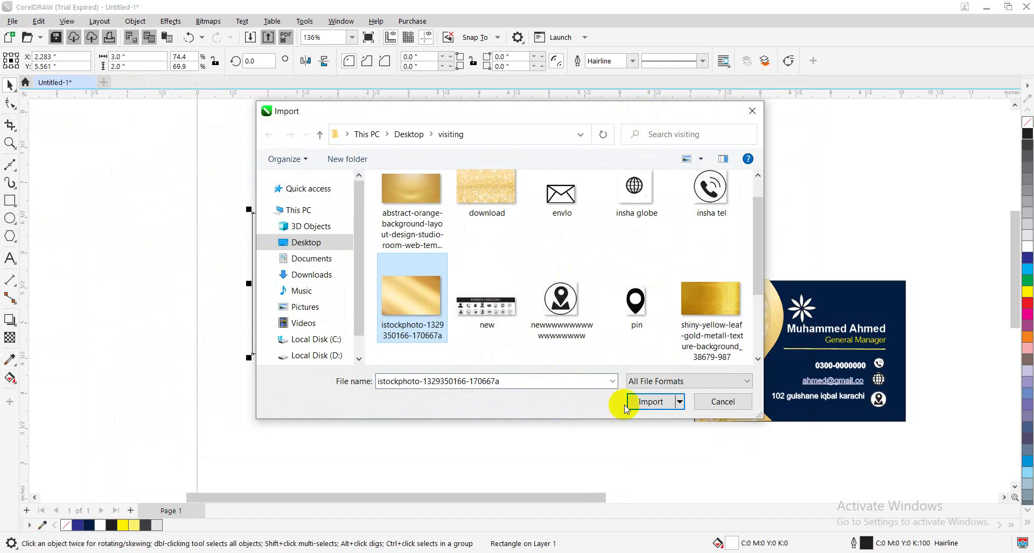
left_click(648, 403)
left_click(390, 191)
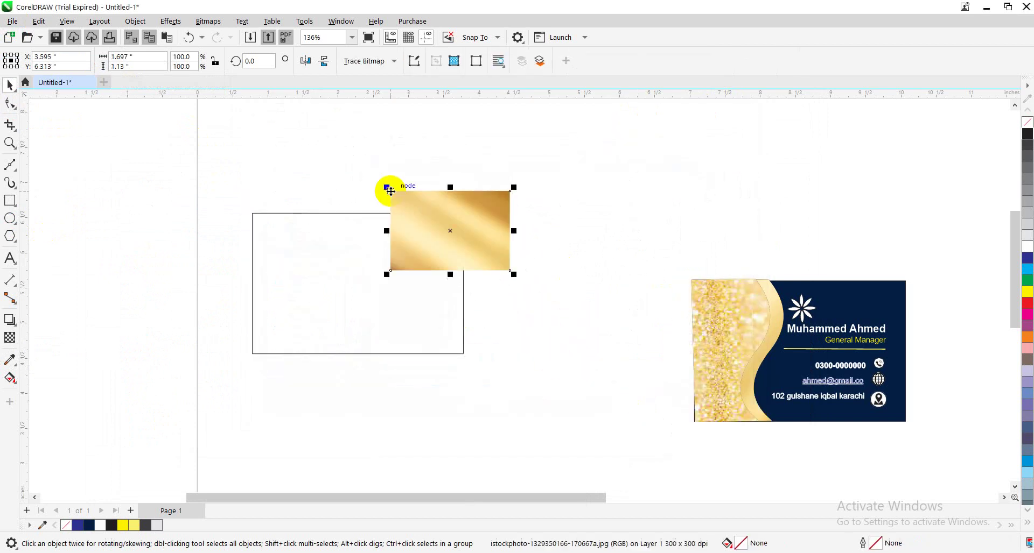
left_click_drag(514, 275, 695, 392)
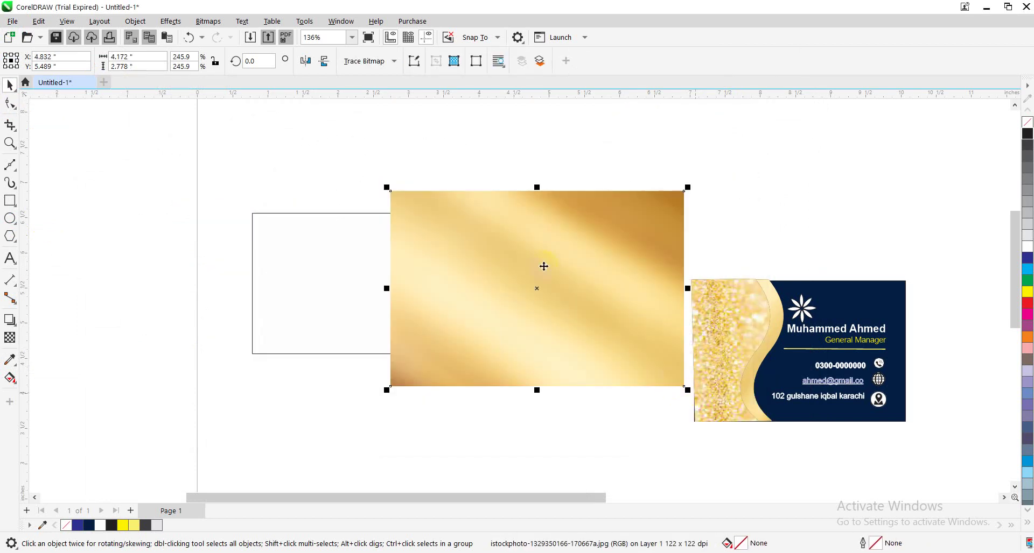
PowerClip the gold image into the rectangle, scaling it to 217.9% to cover the frame
left_click(136, 22)
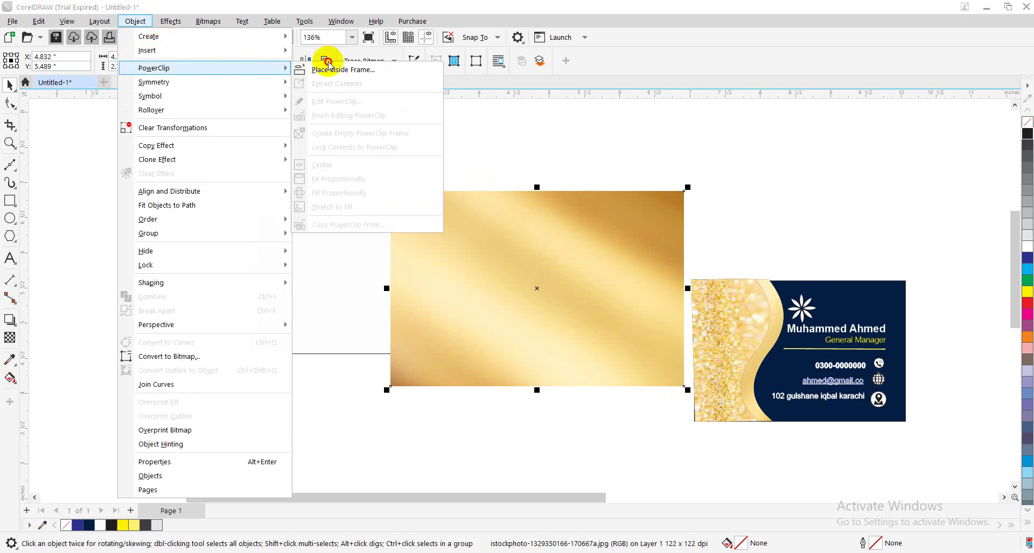
left_click(326, 68)
left_click(320, 258)
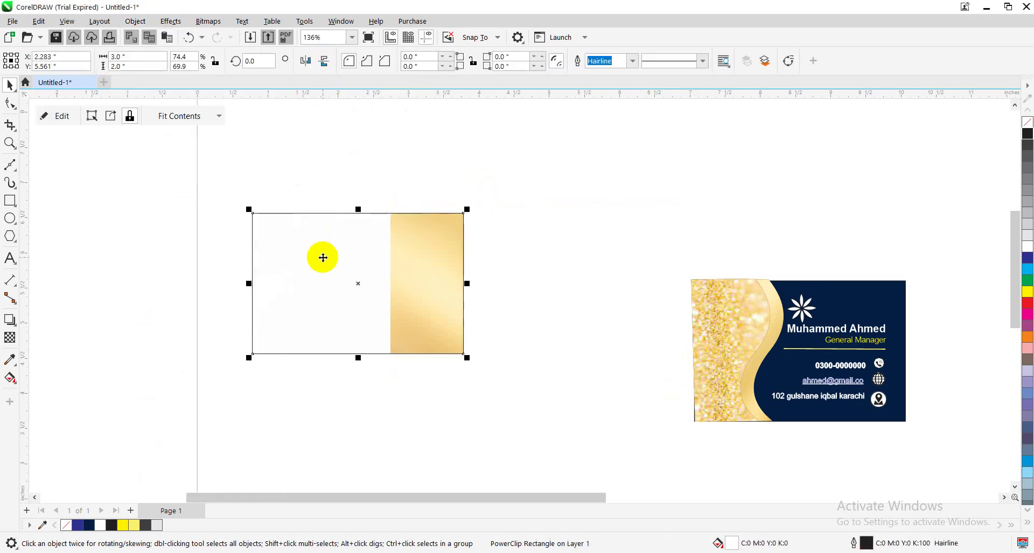
double_click(322, 257)
left_click_drag(498, 296, 305, 294)
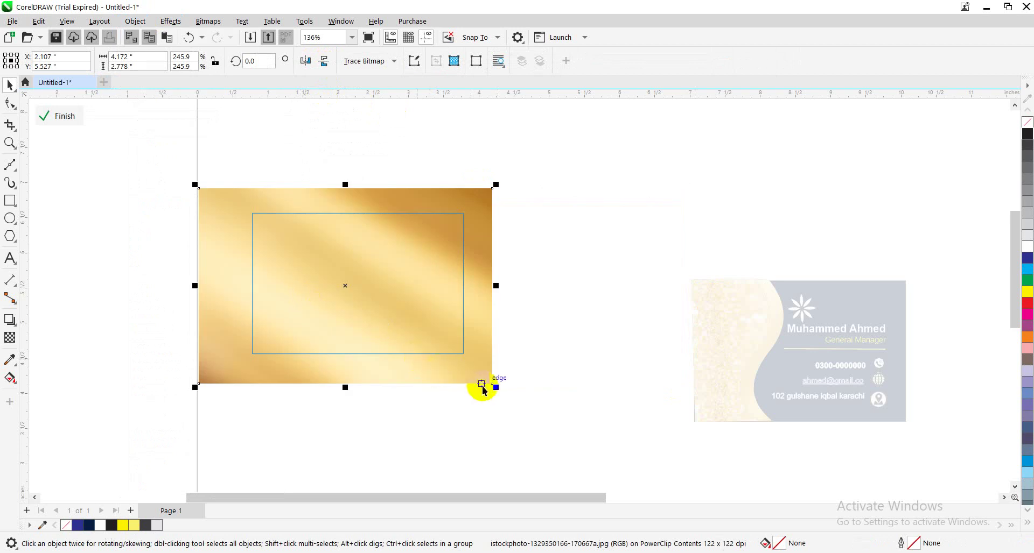
left_click_drag(496, 389, 481, 378)
left_click_drag(428, 328, 440, 328)
left_click(600, 256)
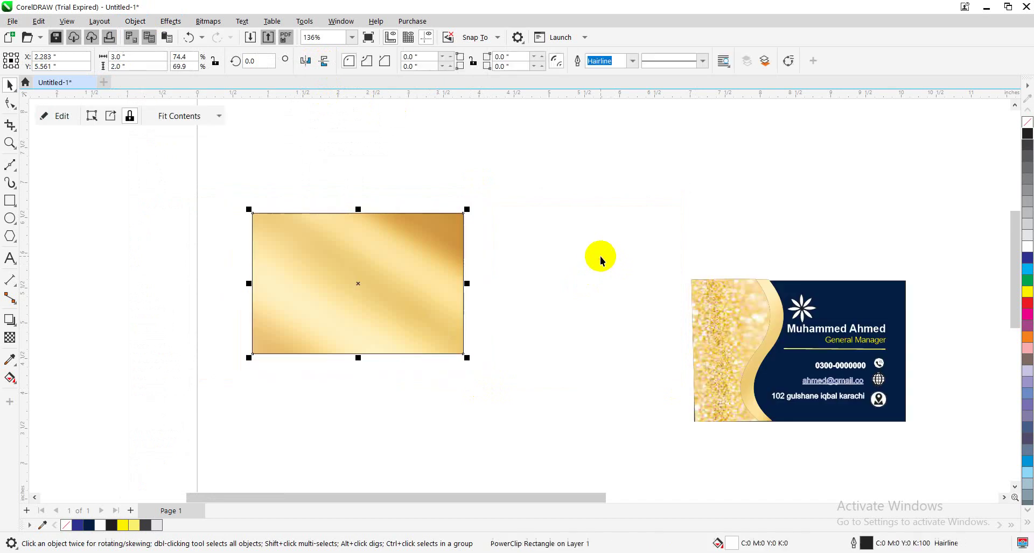
Set the gold PowerClip rectangle's outline to none
right_click(1028, 125)
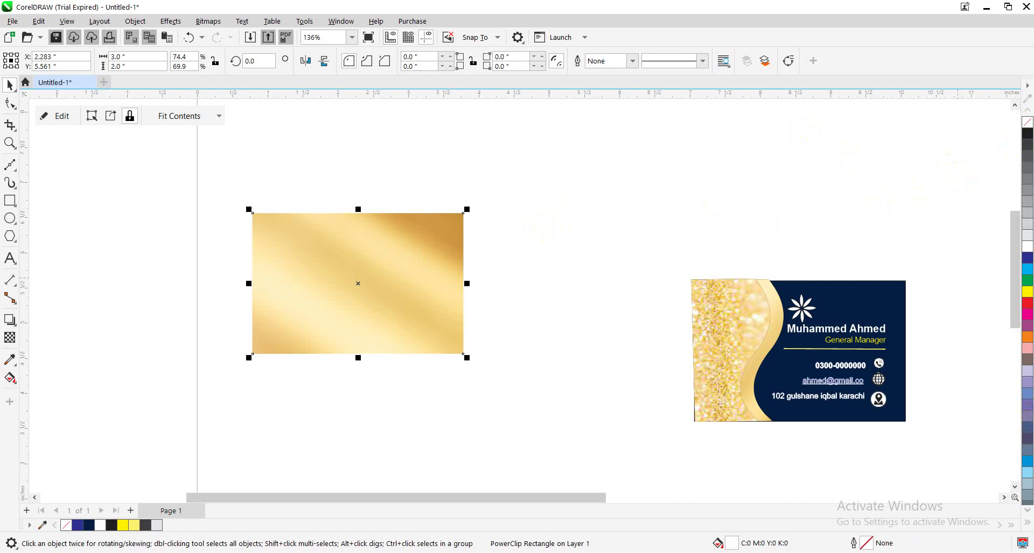
Fill the flower group with dark navy and shrink it to 46%
left_click_drag(595, 498, 944, 499)
left_click_drag(812, 437, 603, 335)
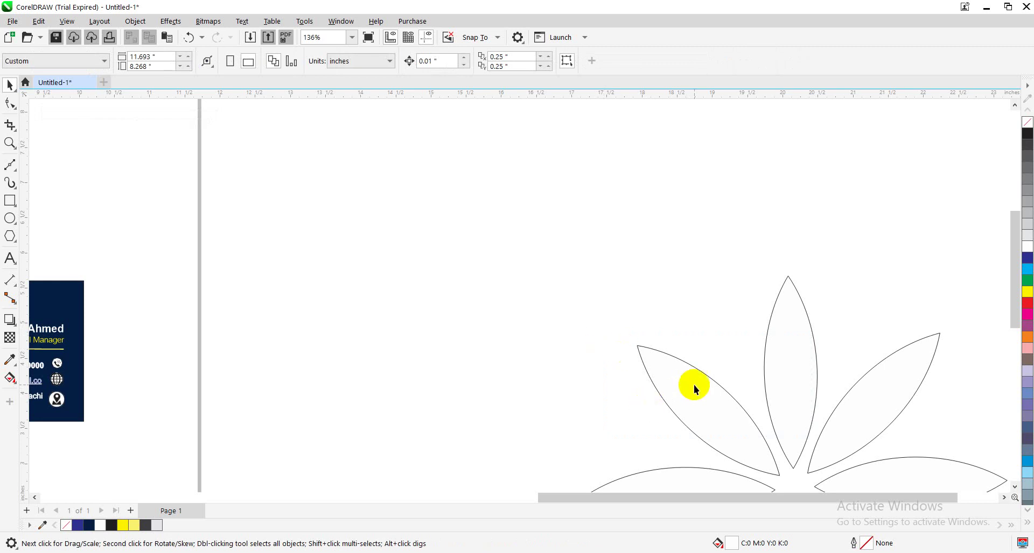
left_click_drag(693, 374, 554, 261)
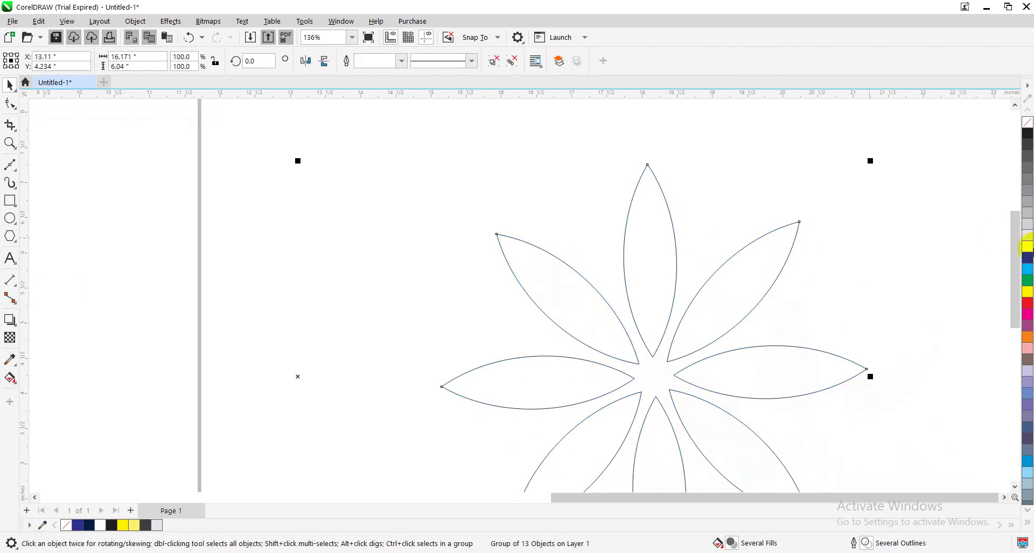
left_click(1029, 259)
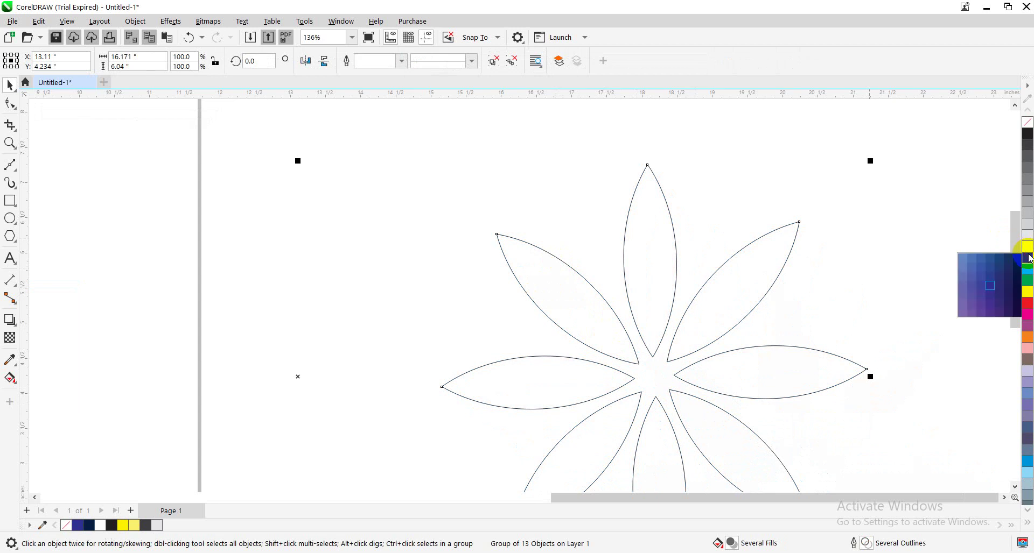
left_click(1019, 260)
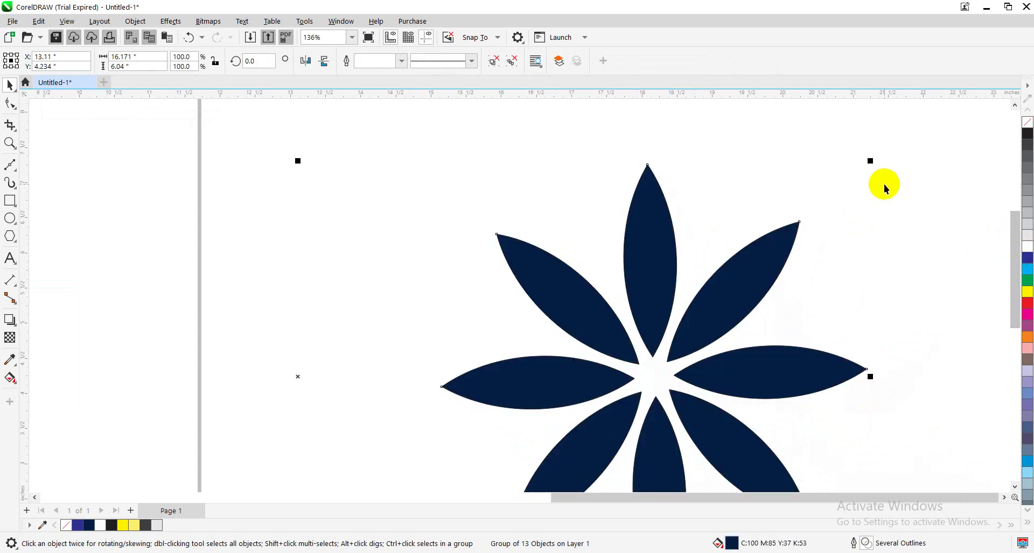
left_click_drag(872, 159, 718, 277)
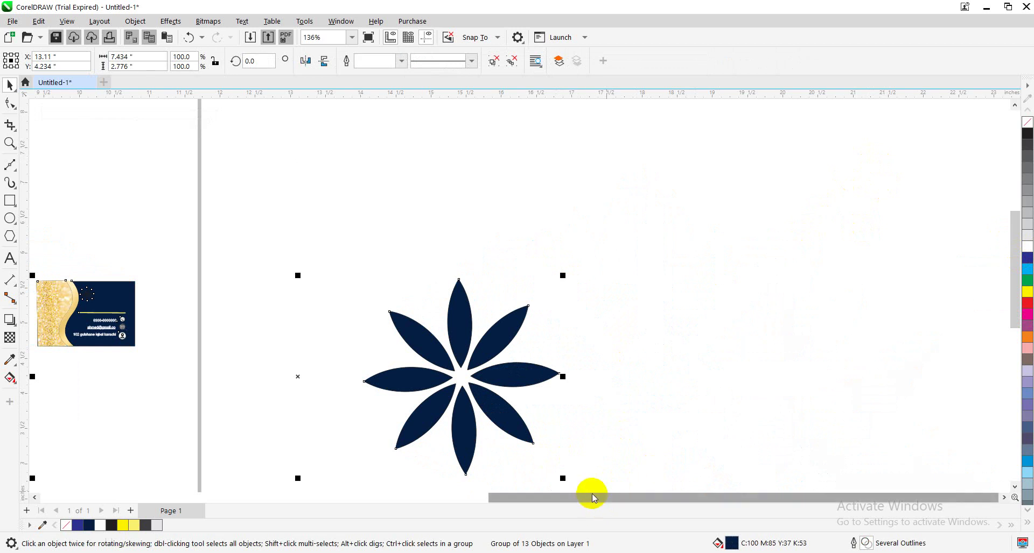
Move the flower onto the gold rectangle, bring it in front, and shrink it to about 47.5%
left_click_drag(590, 494, 512, 494)
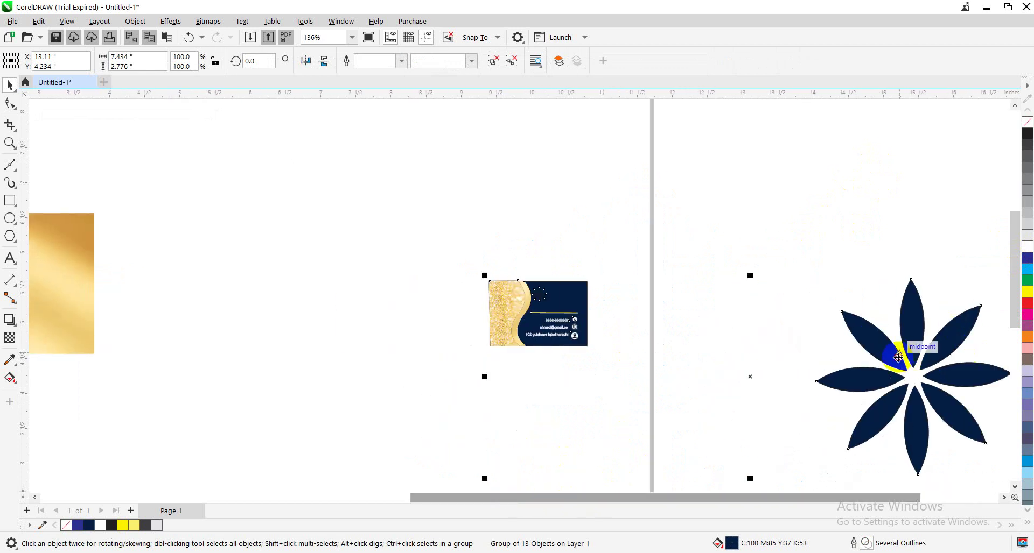
left_click_drag(899, 350, 315, 281)
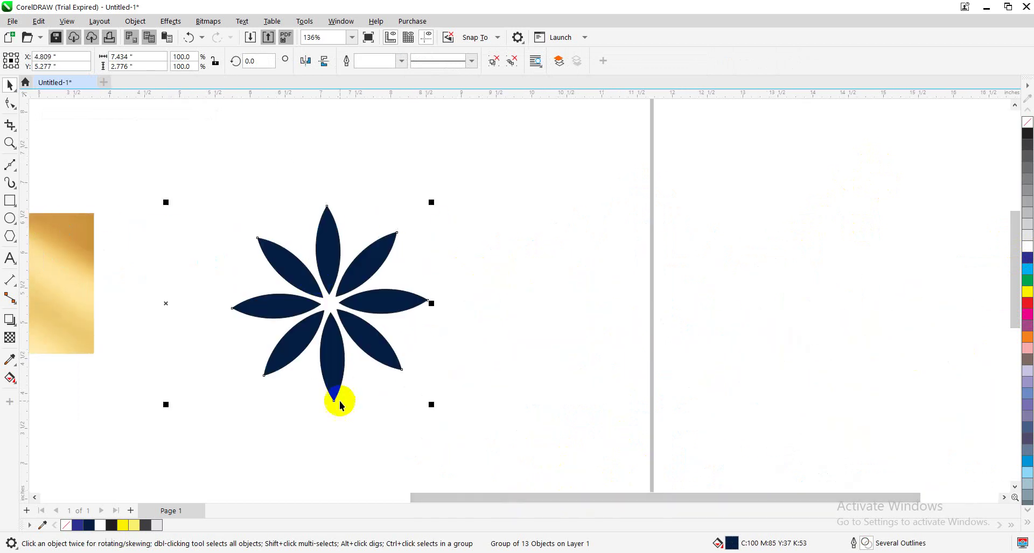
left_click_drag(485, 492, 221, 479)
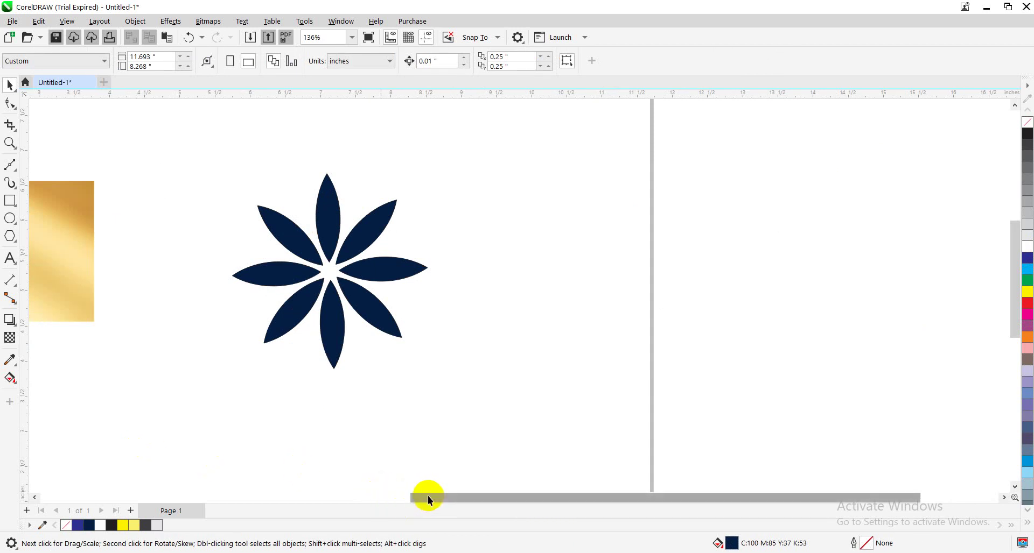
left_click_drag(425, 491, 228, 484)
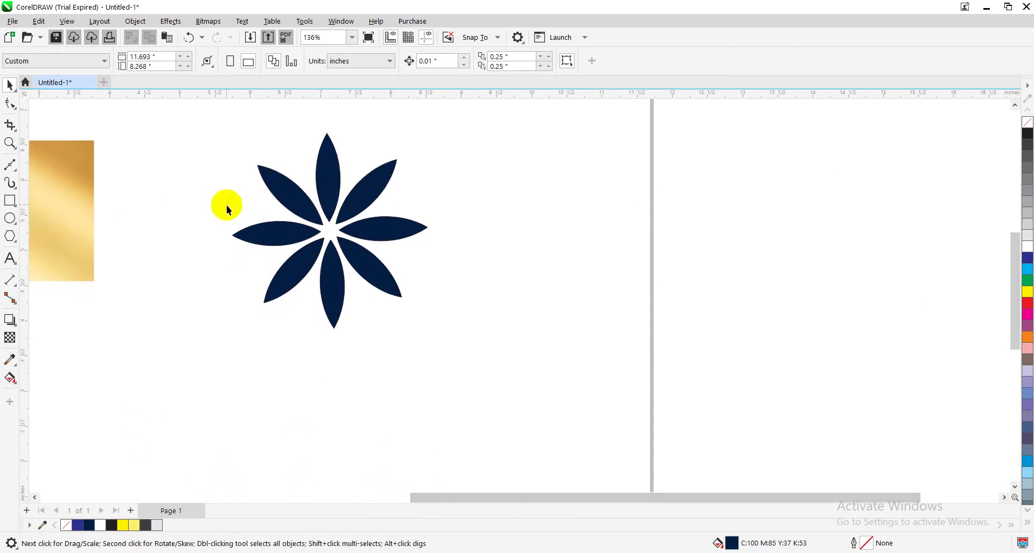
left_click_drag(104, 215, 251, 275)
left_click_drag(38, 226, 416, 391)
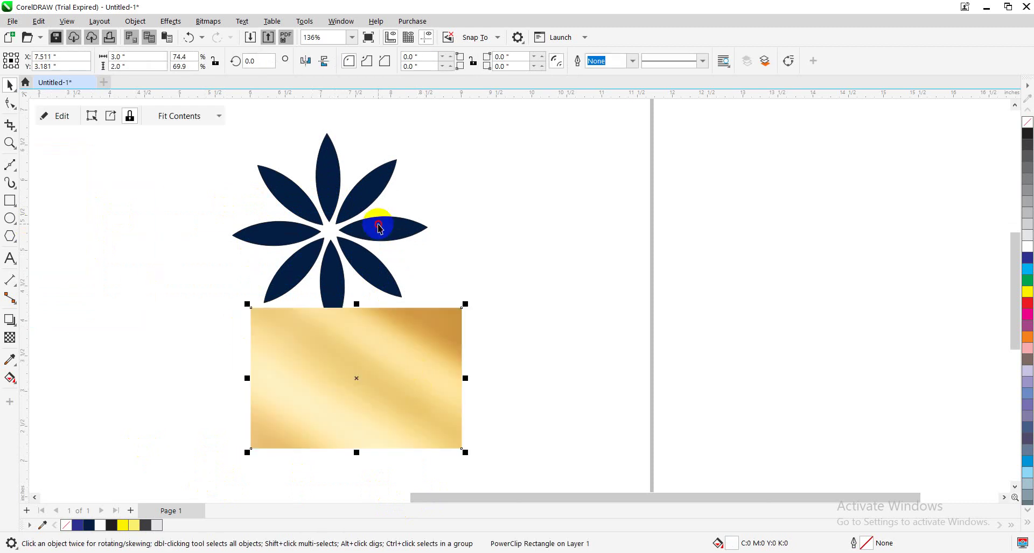
left_click_drag(380, 228, 369, 408)
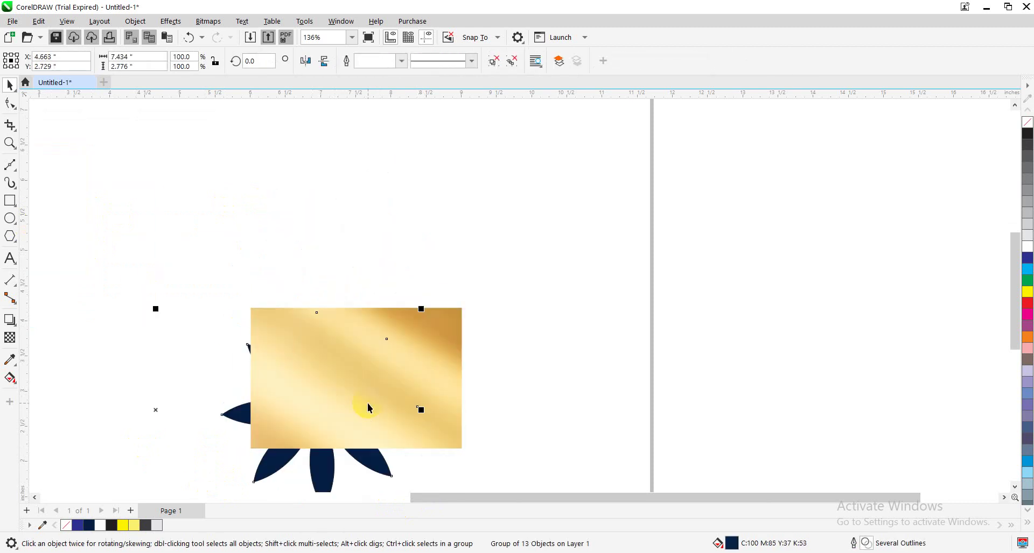
key("shift+Page_Up")
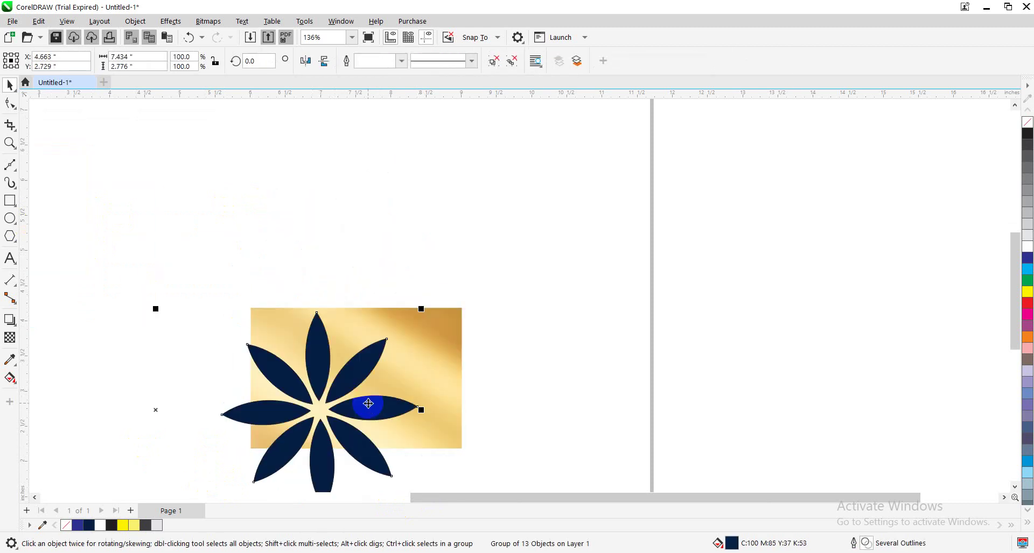
left_click(351, 364)
left_click(351, 387)
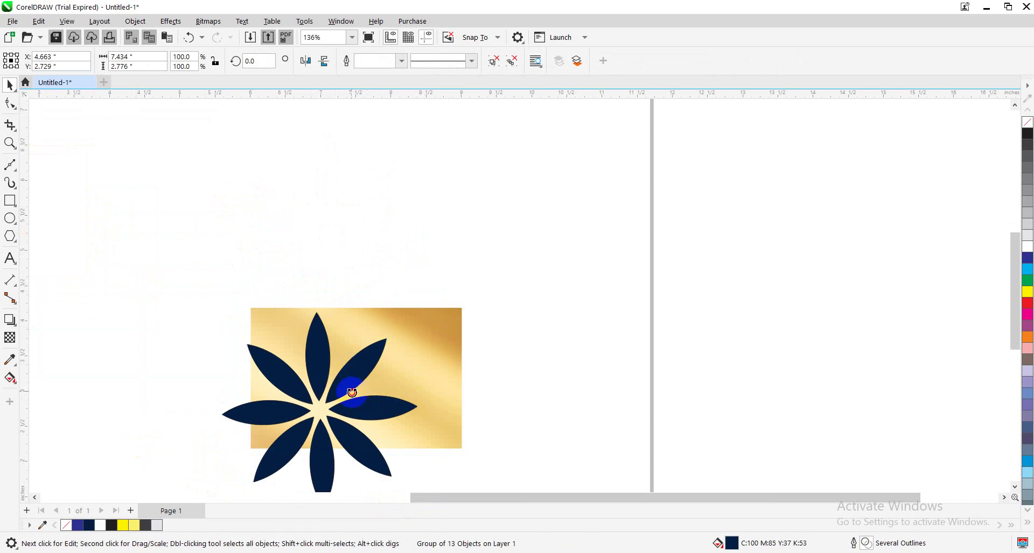
left_click_drag(422, 308, 357, 367)
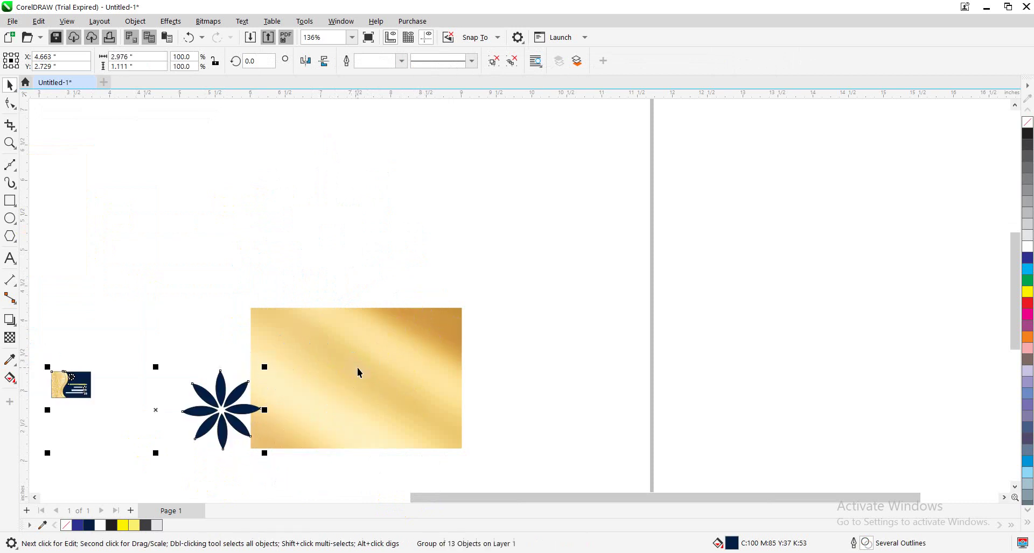
Ungroup all objects of the 13-object grouped artwork
left_click(195, 299)
left_click(82, 382)
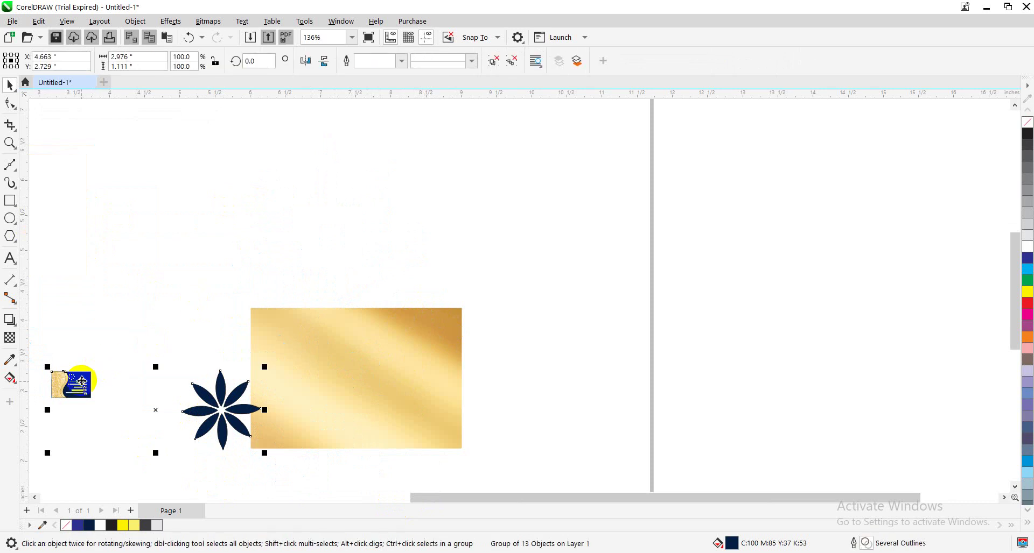
left_click(137, 21)
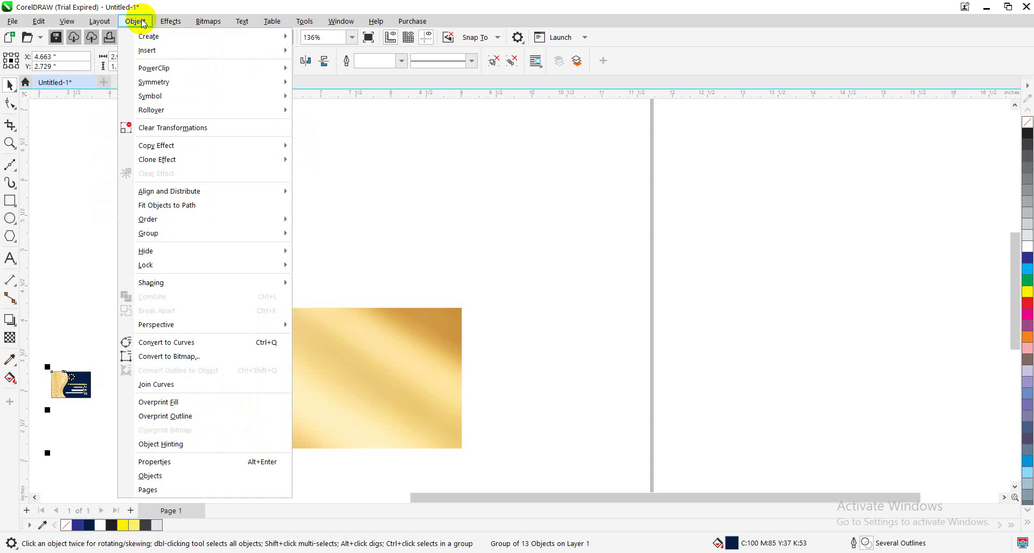
mouse_move(193, 220)
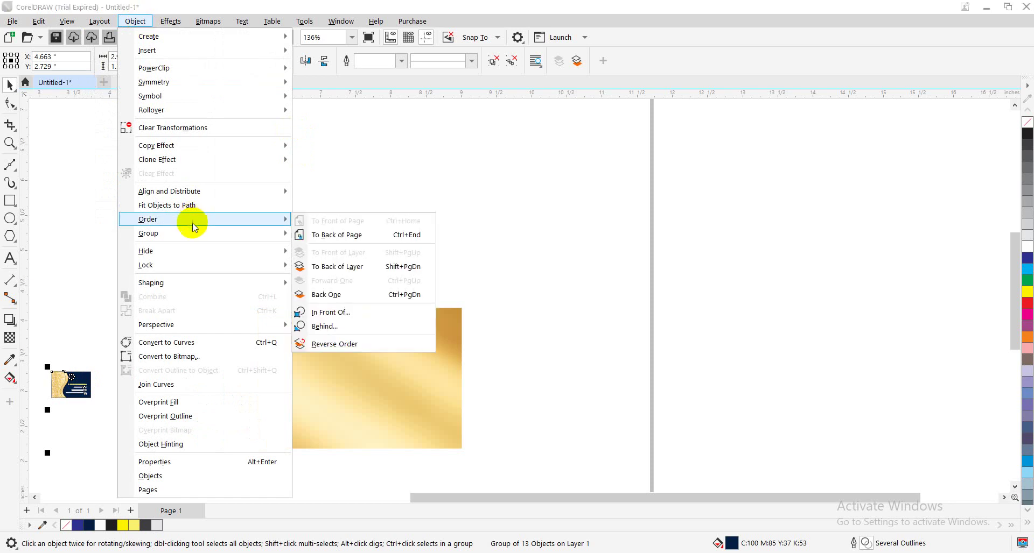
mouse_move(222, 233)
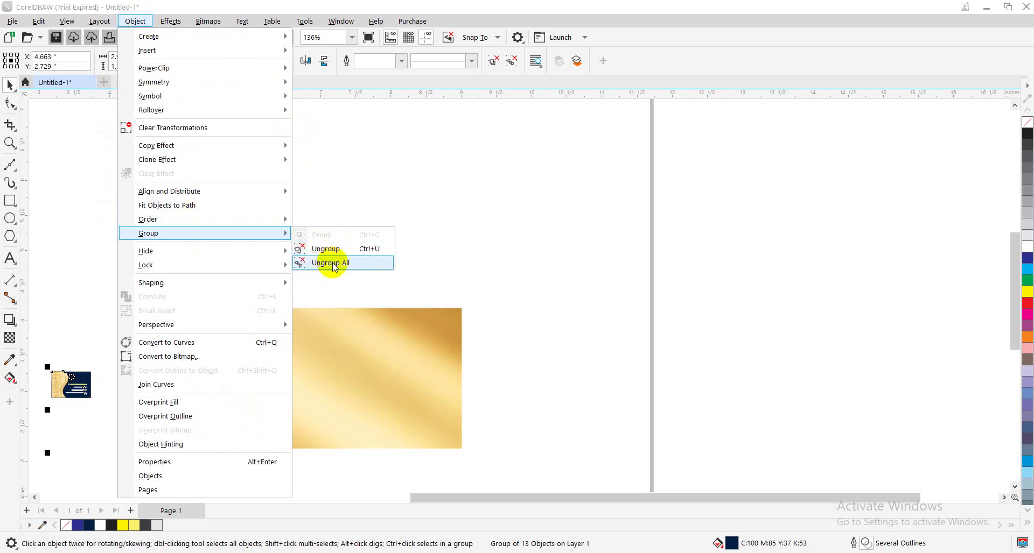
left_click(330, 248)
left_click(219, 242)
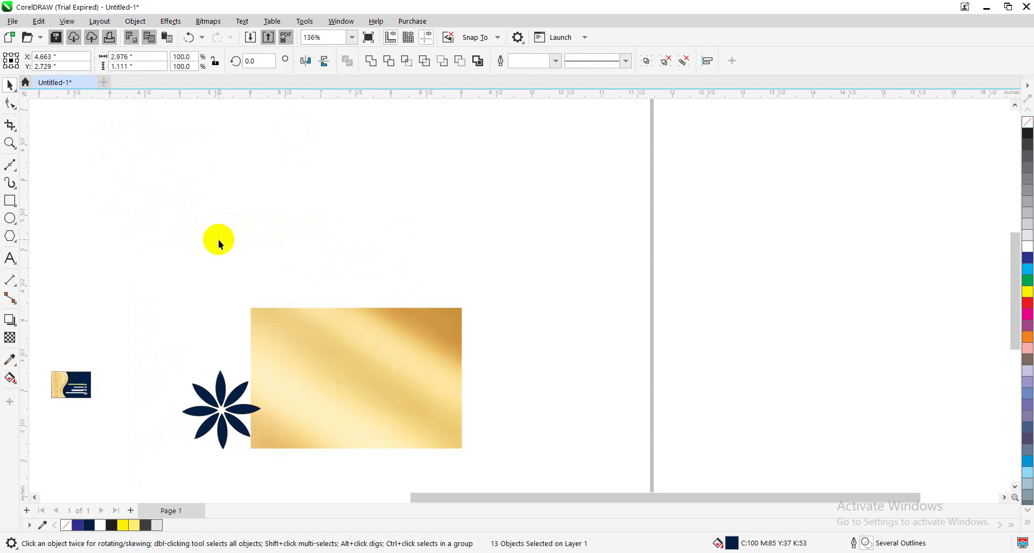
Marquee-select all the pieces of the small card
left_click(77, 390)
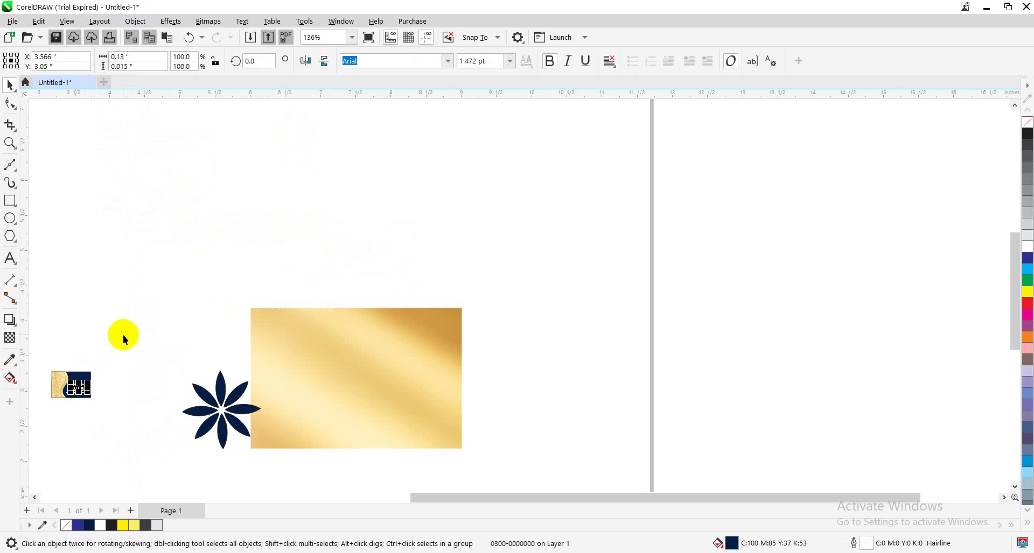
left_click(59, 354)
left_click_drag(43, 353, 139, 431)
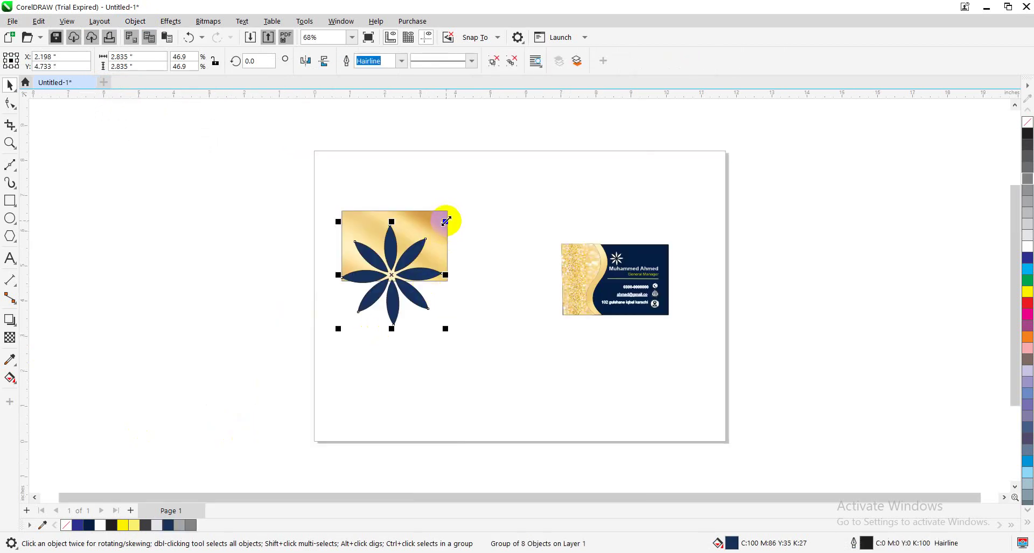
Shrink the flower to about two-thirds size, zoom in, and move it onto the gold card
left_click_drag(446, 221, 429, 236)
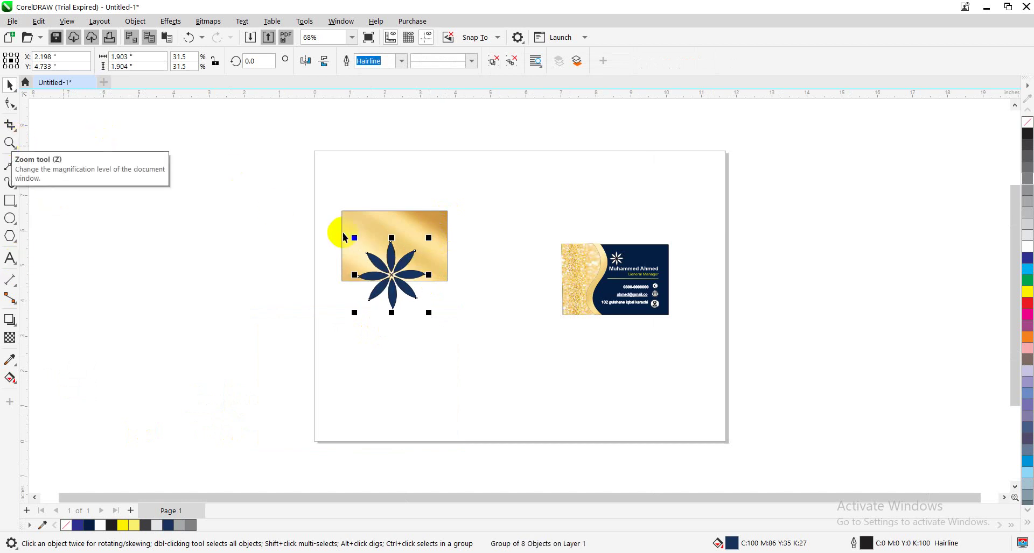
left_click(376, 258)
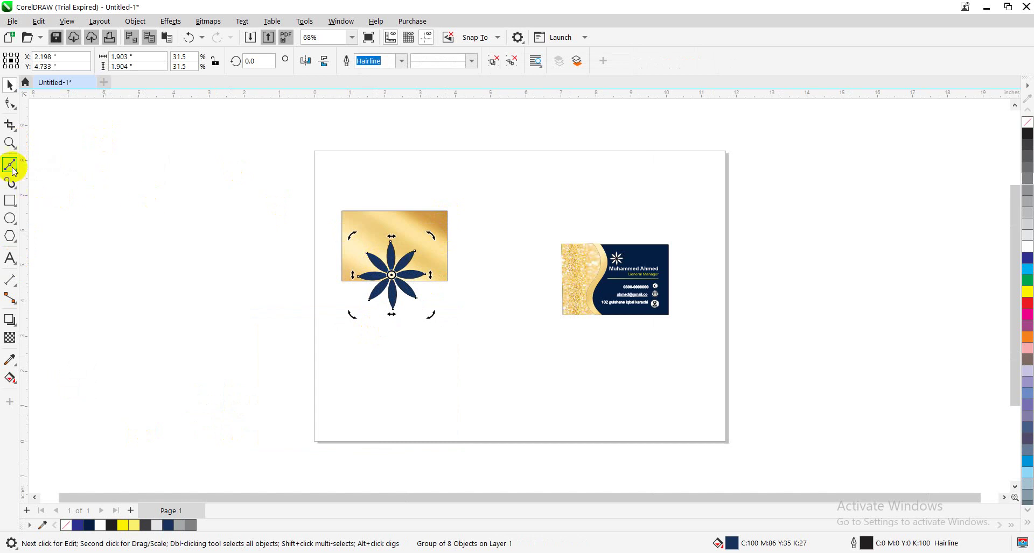
left_click(9, 143)
left_click(378, 280)
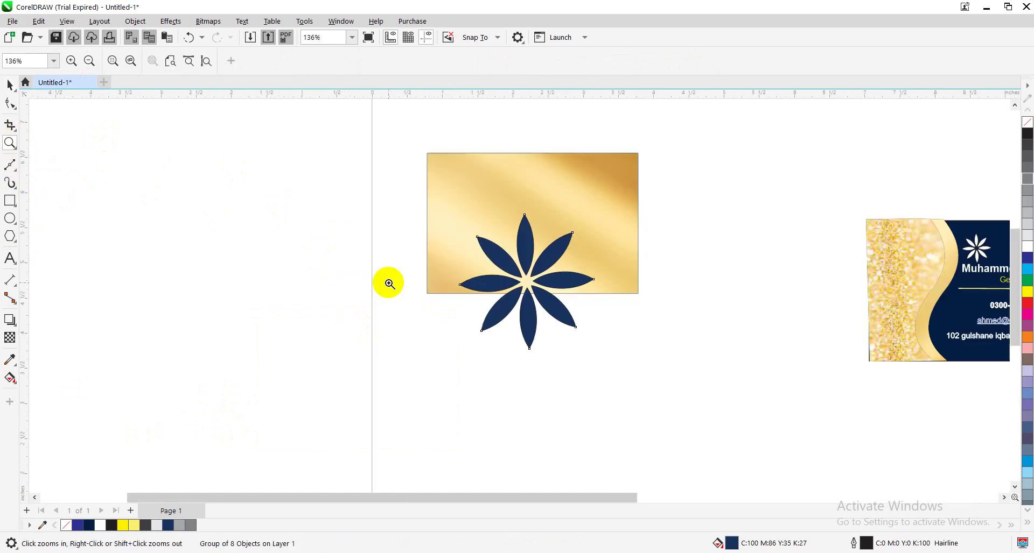
left_click(10, 85)
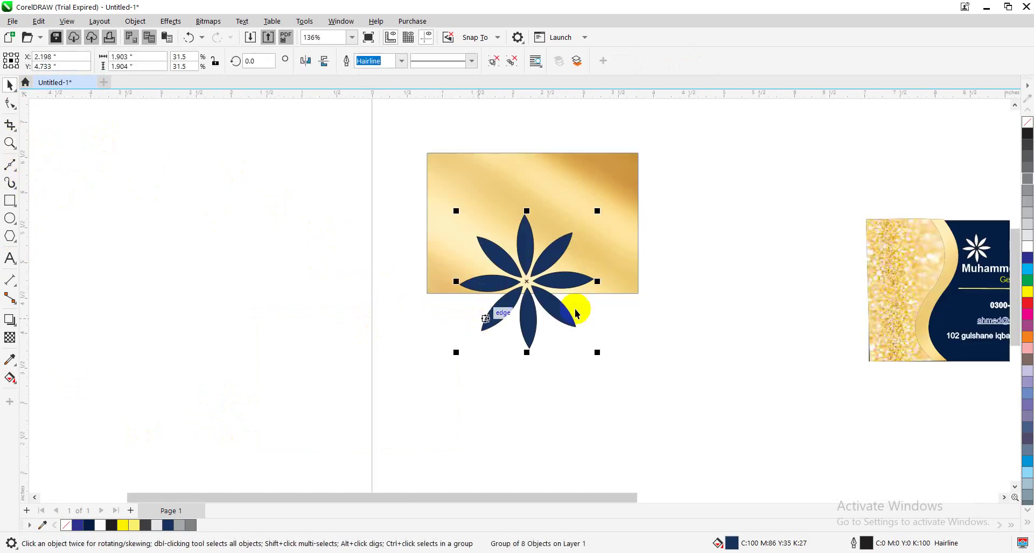
left_click_drag(535, 309, 493, 252)
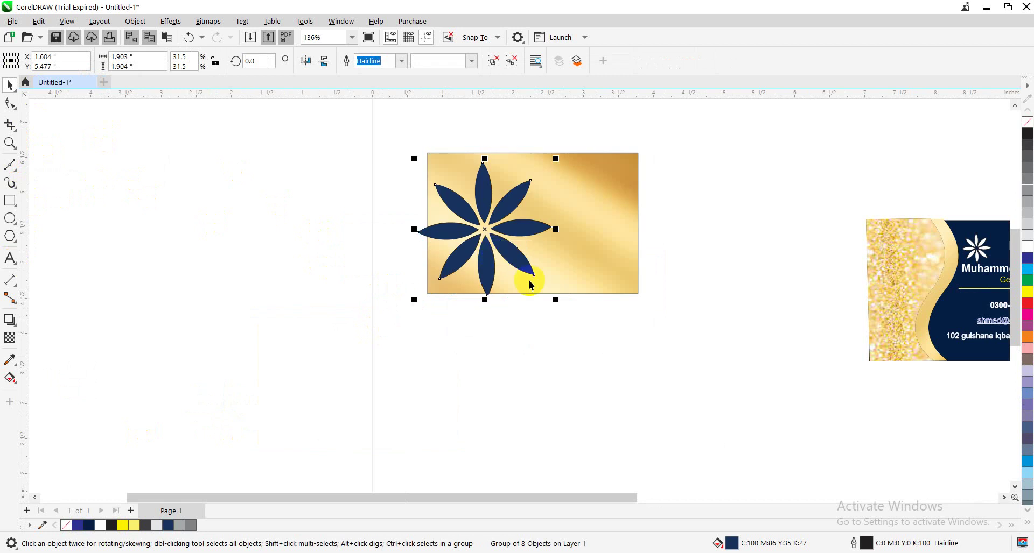
Shrink the flower to about 0.919 inches square and move it toward the card's centre
left_click(552, 300)
left_click(553, 295)
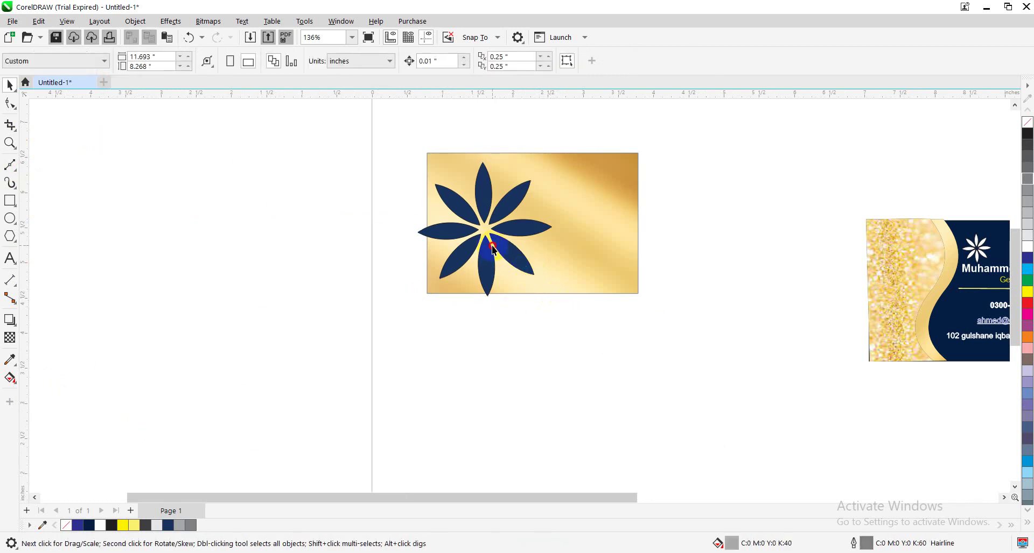
left_click(490, 241)
left_click(531, 278)
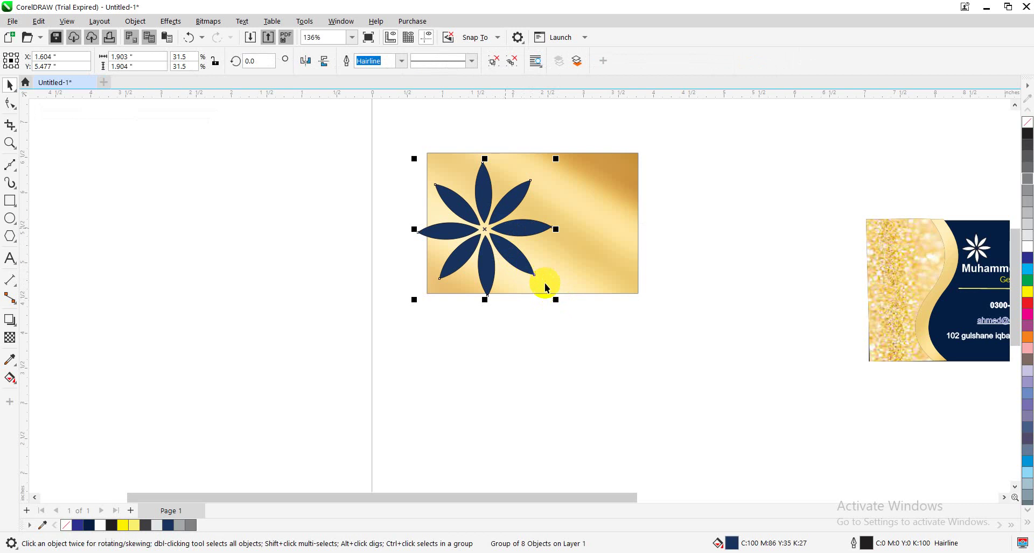
left_click_drag(554, 300, 520, 266)
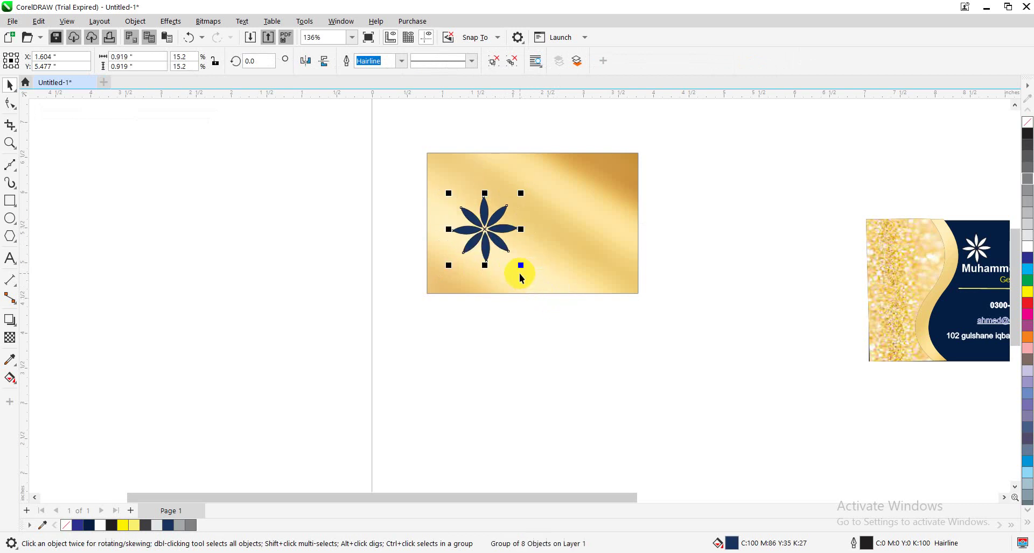
left_click(484, 231)
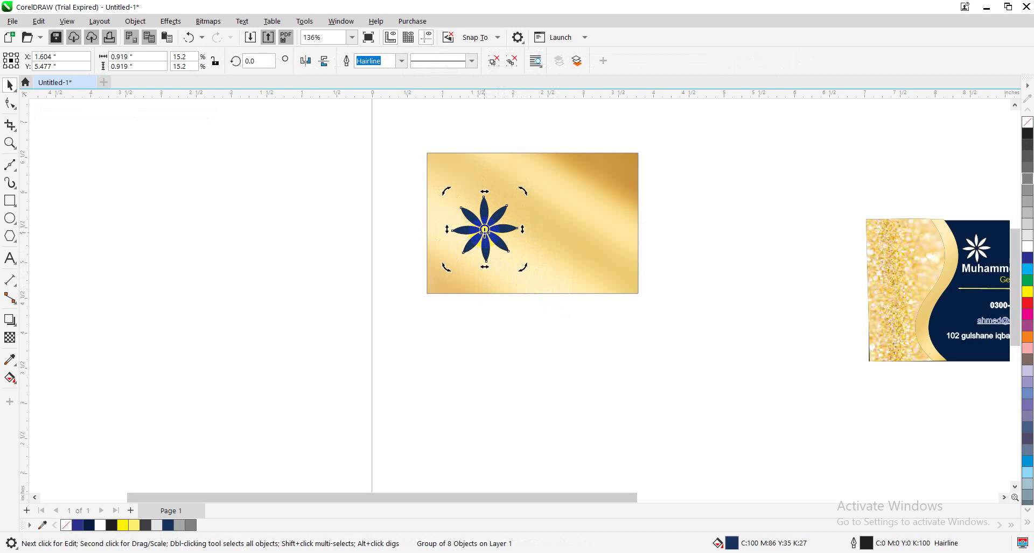
left_click(494, 309)
left_click(500, 235)
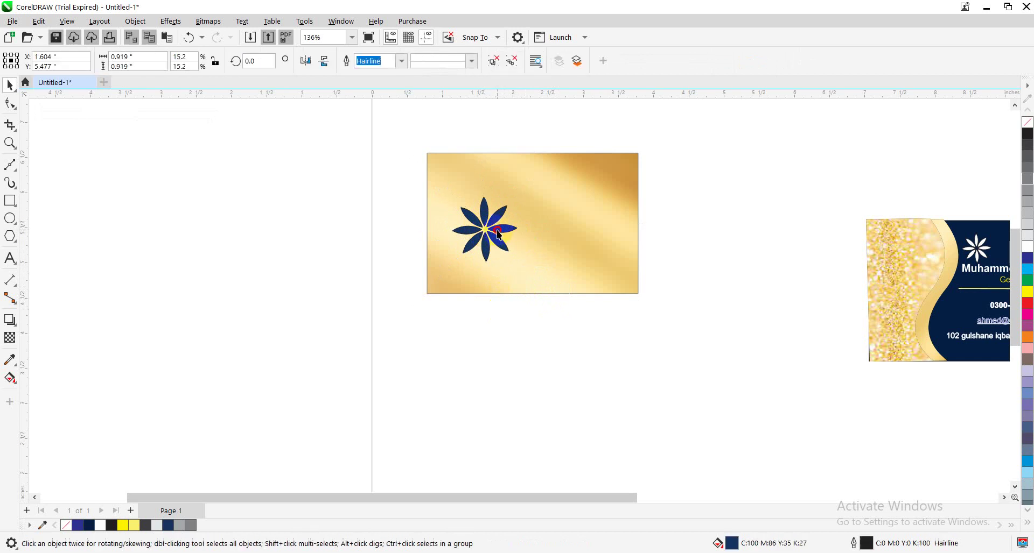
left_click_drag(500, 235, 540, 211)
Shrink the flower on its own to about 0.671 inches square
left_click(562, 243, "shift")
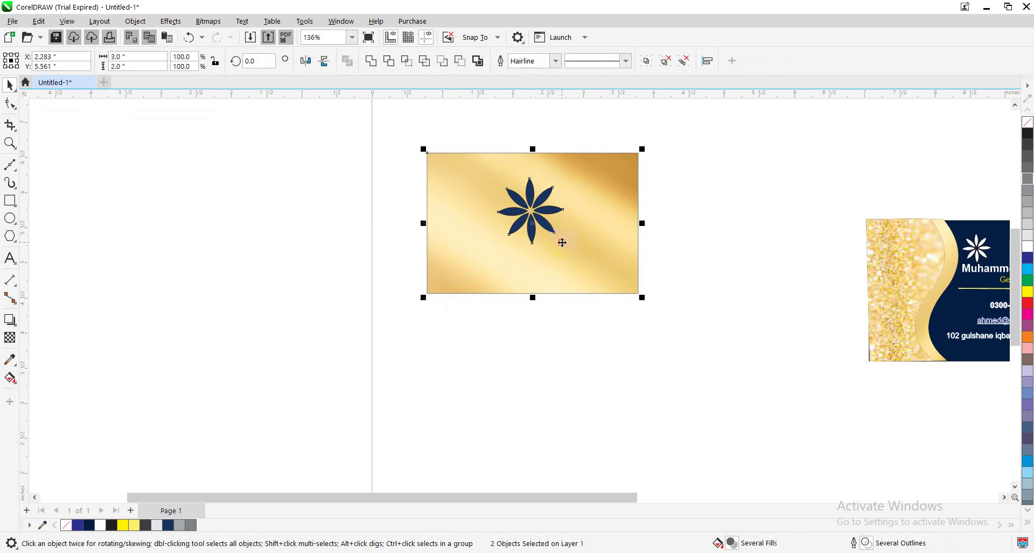
left_click(537, 219)
left_click(531, 214)
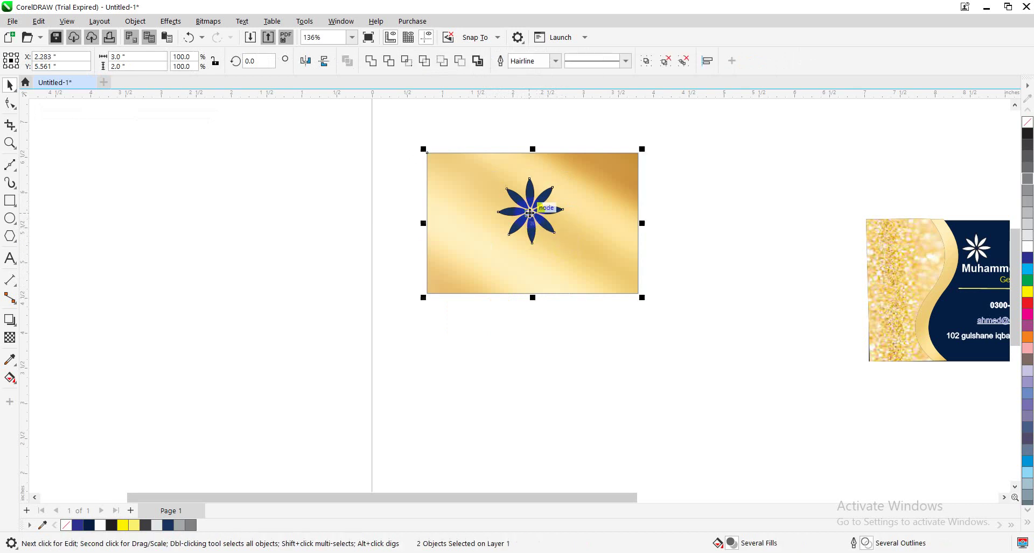
left_click(540, 216)
left_click(525, 193)
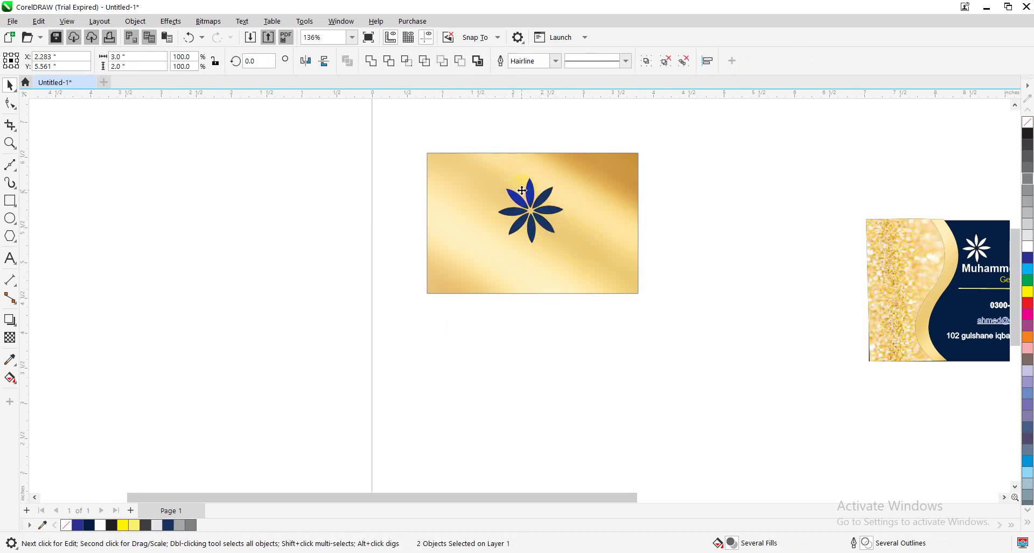
left_click(540, 198)
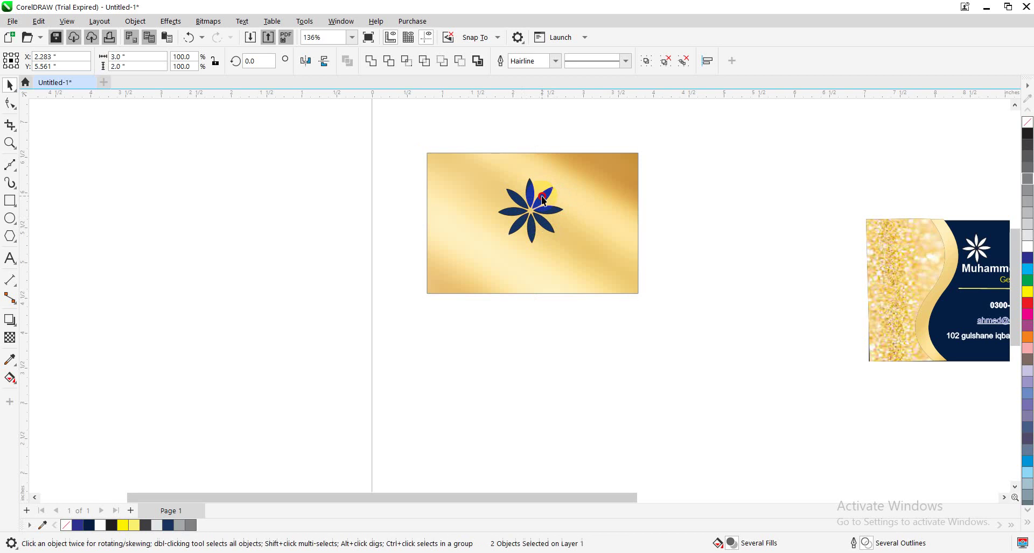
left_click(551, 325)
left_click(549, 234)
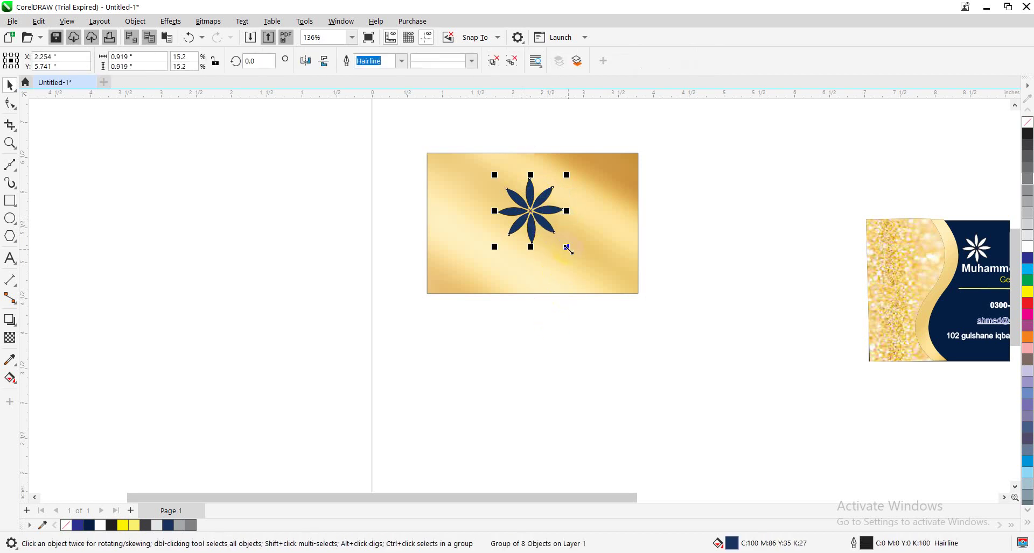
left_click_drag(568, 247, 553, 222)
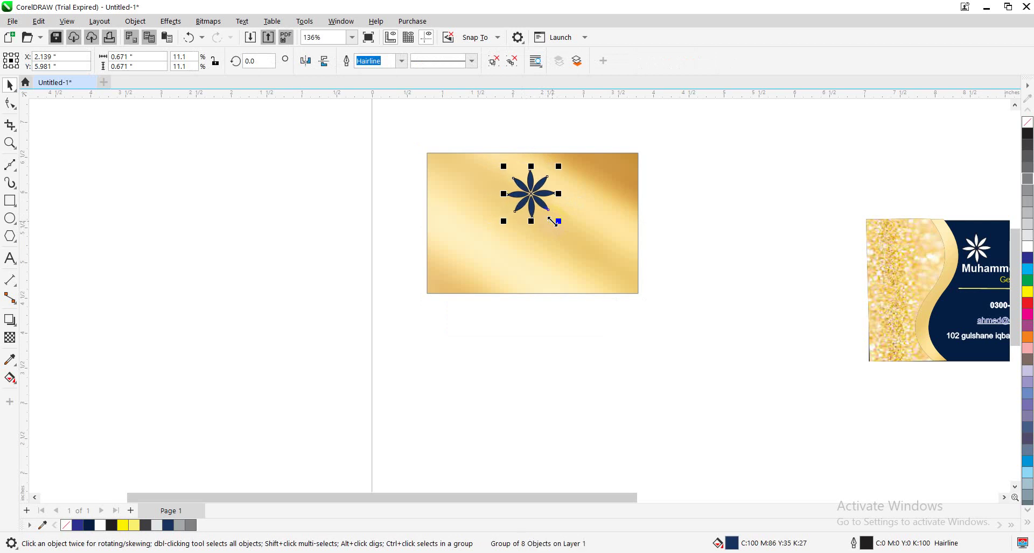
Nudge the flower so it sits near the top centre of the gold card
key("Right")
key("Right")
key("Right")
key("Right")
key("Right")
key("Up")
key("Up")
key("Up")
key("Up")
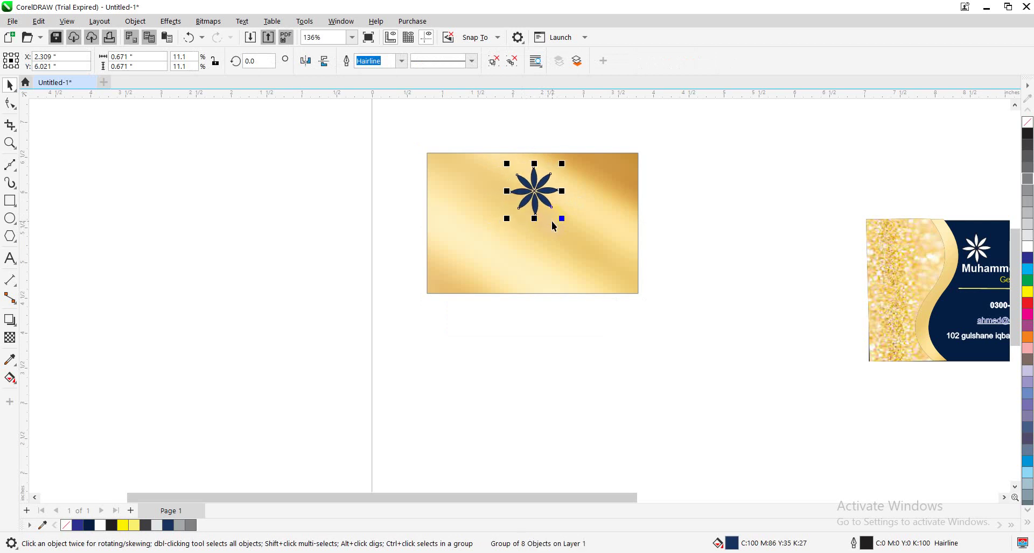
key("Left")
left_click(16, 261)
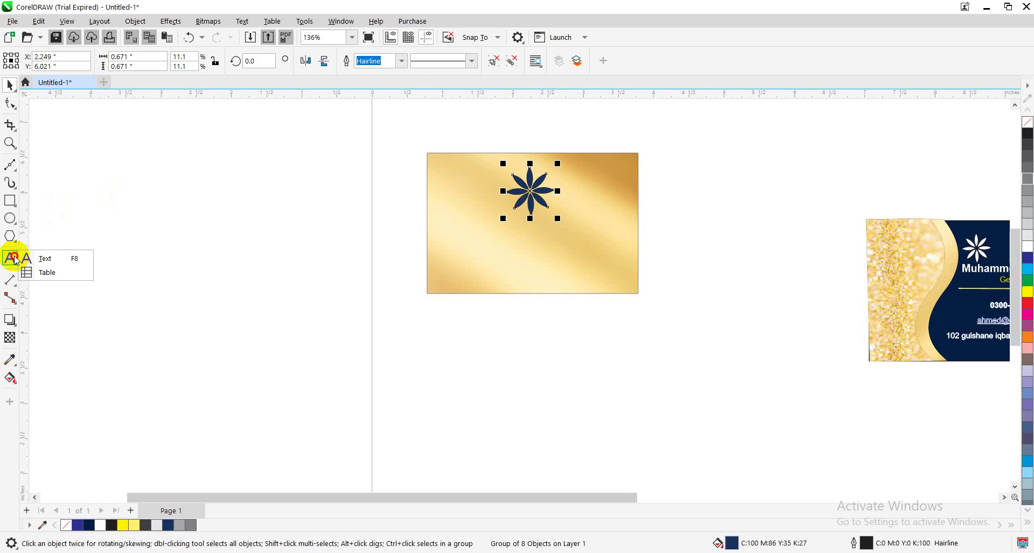
Type the company name and tagline 'A sign of quality' below the navy flower
left_click(51, 259)
left_click(180, 260)
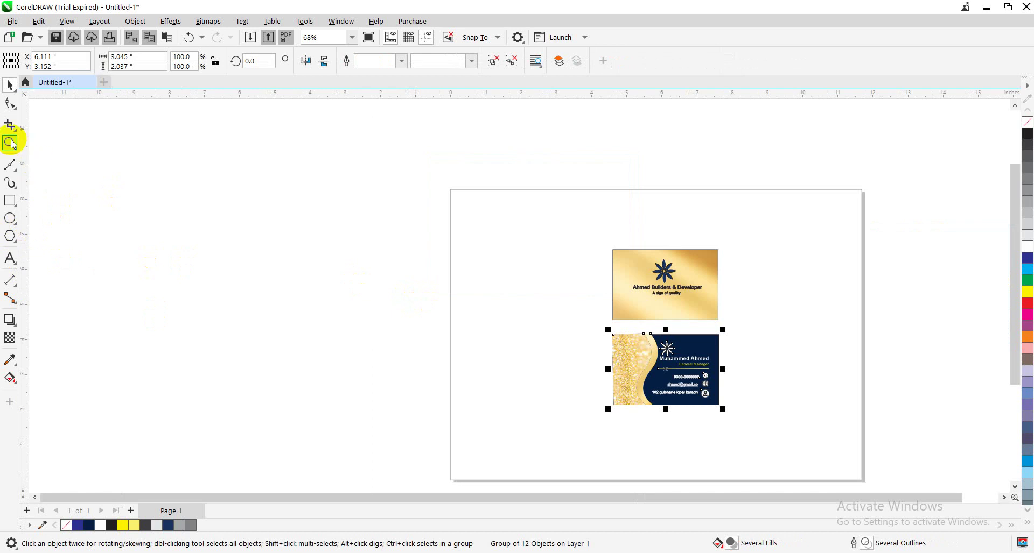
left_click(12, 143)
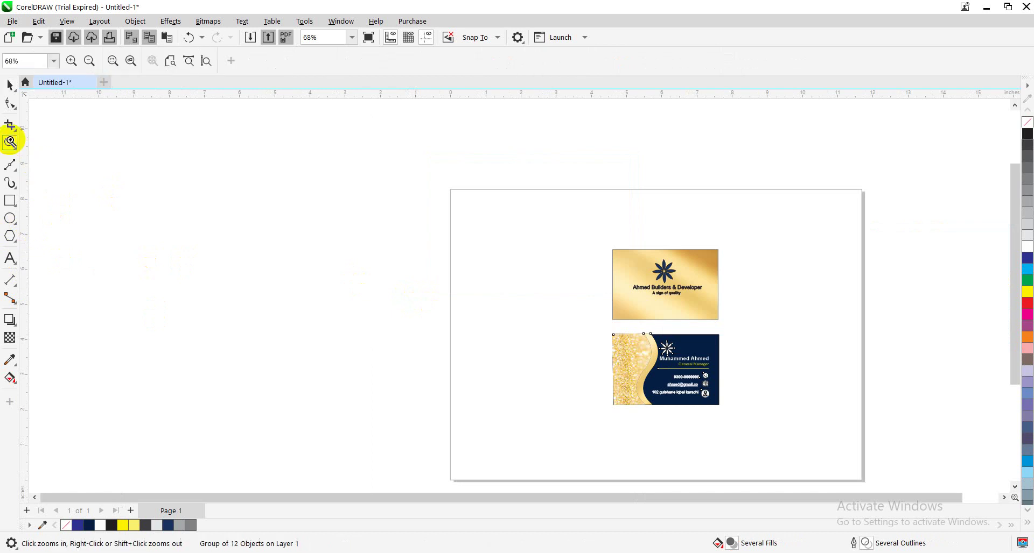
left_click(675, 319)
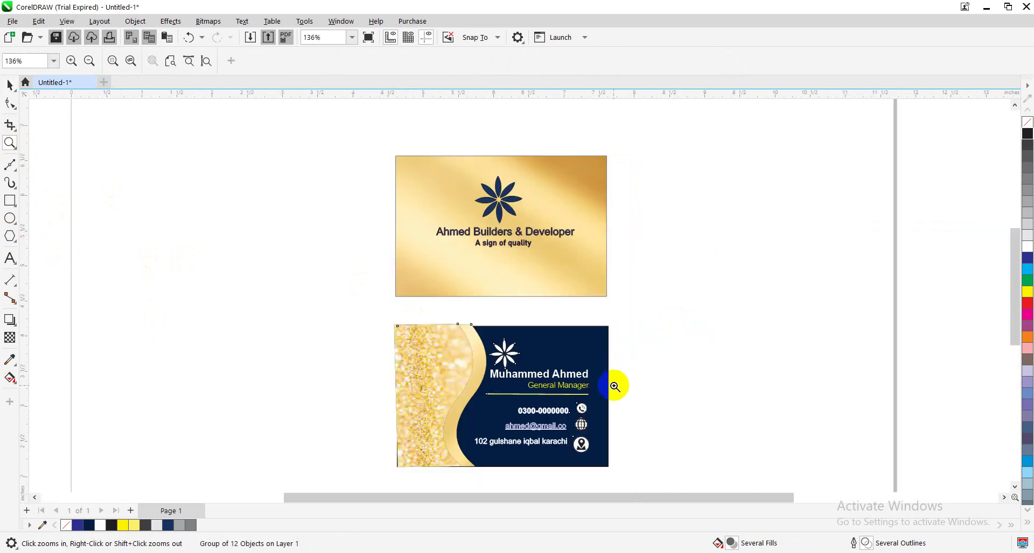